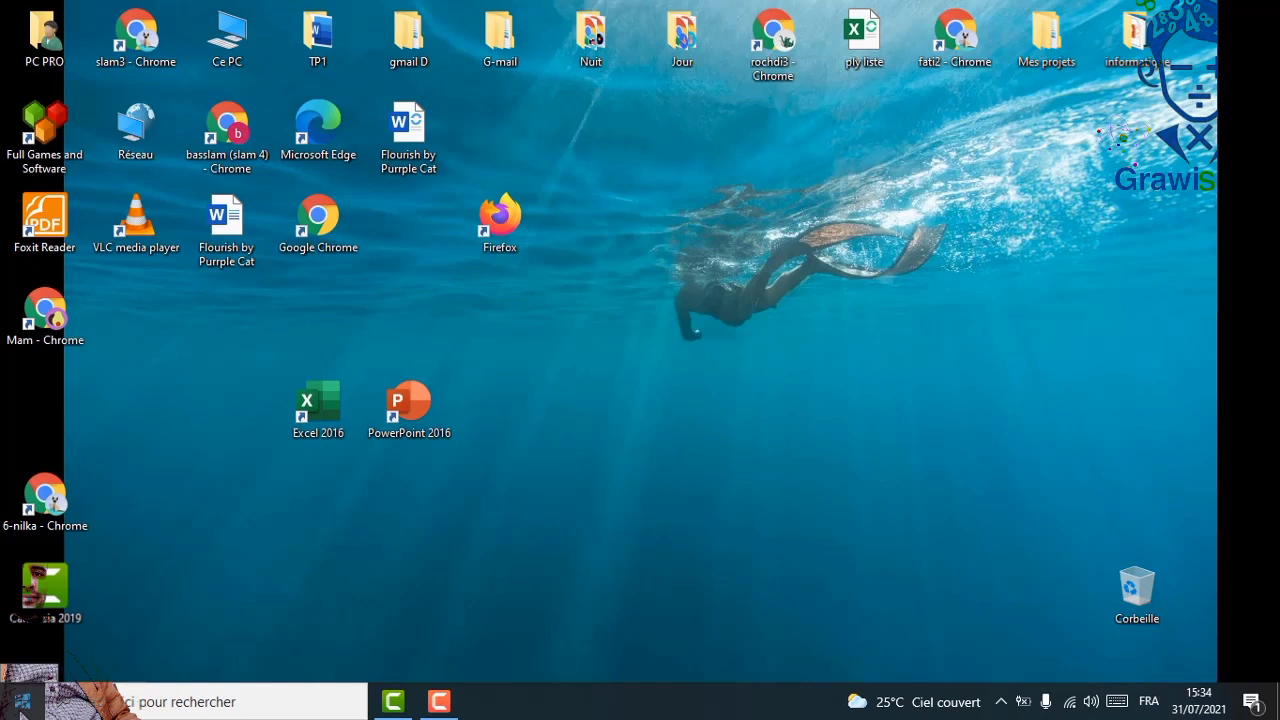
- Launch Word 2016 and open the recent document "Les domaines d'application"
click(22, 701)
text(w)
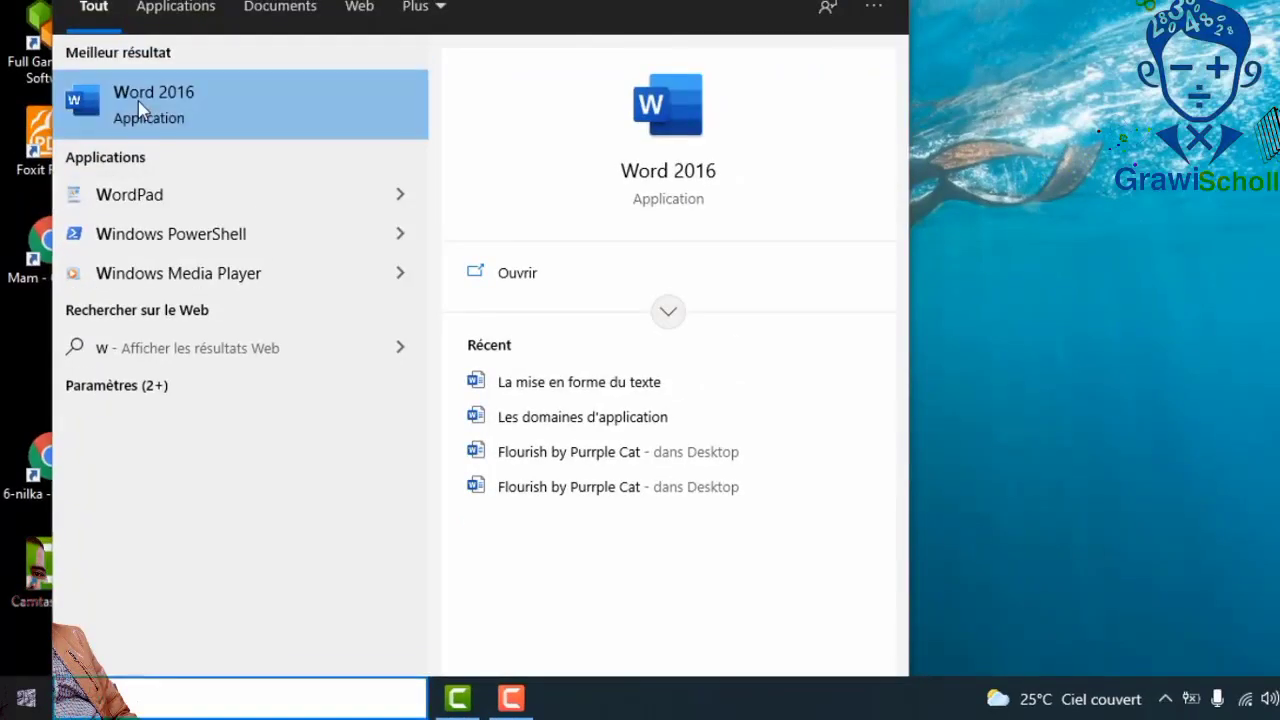
click(126, 100)
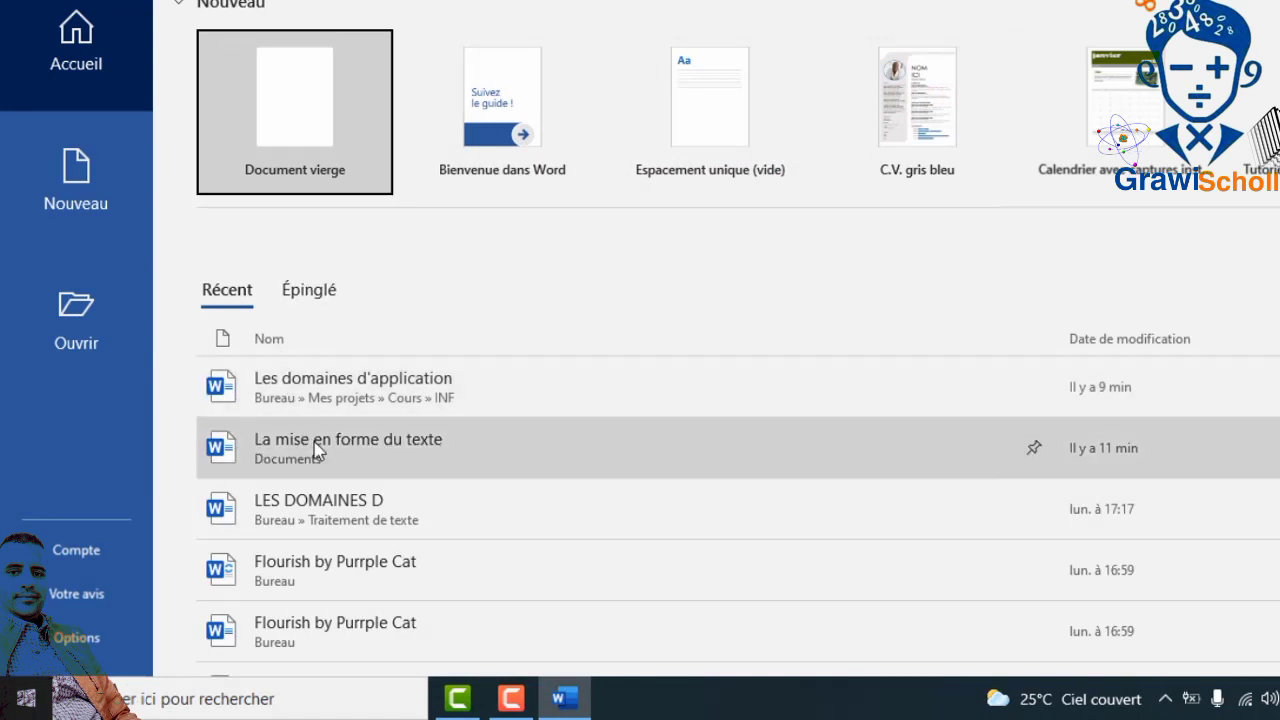
click(341, 404)
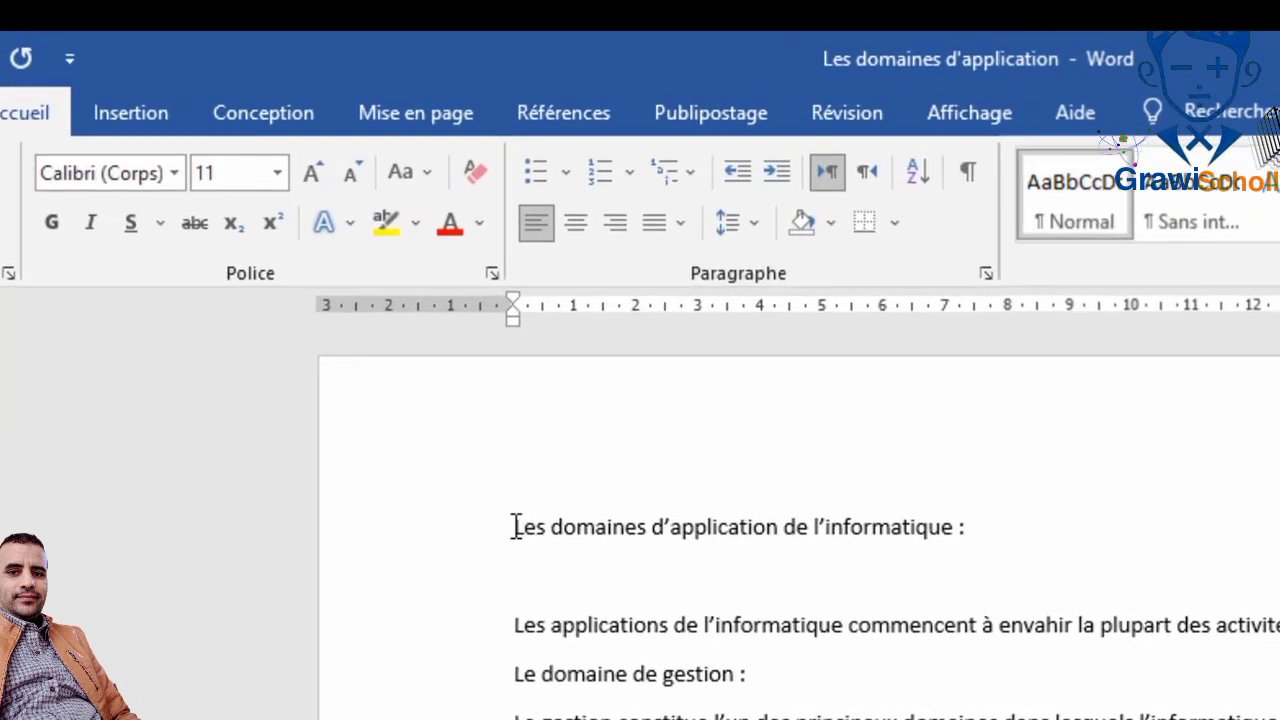
- Convert the title "Les domaines d'application de l'informatique :" to WordArt using the light blue style with a reflection
drag(565, 527, 943, 537)
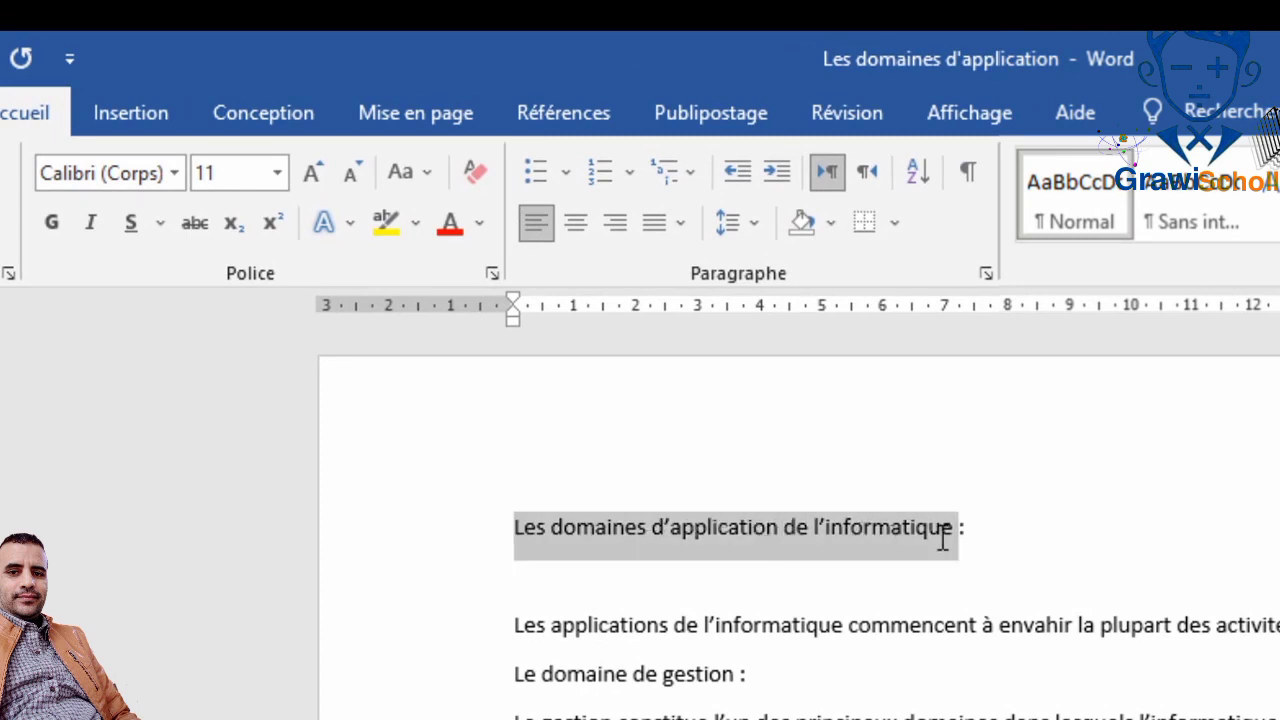
click(874, 560)
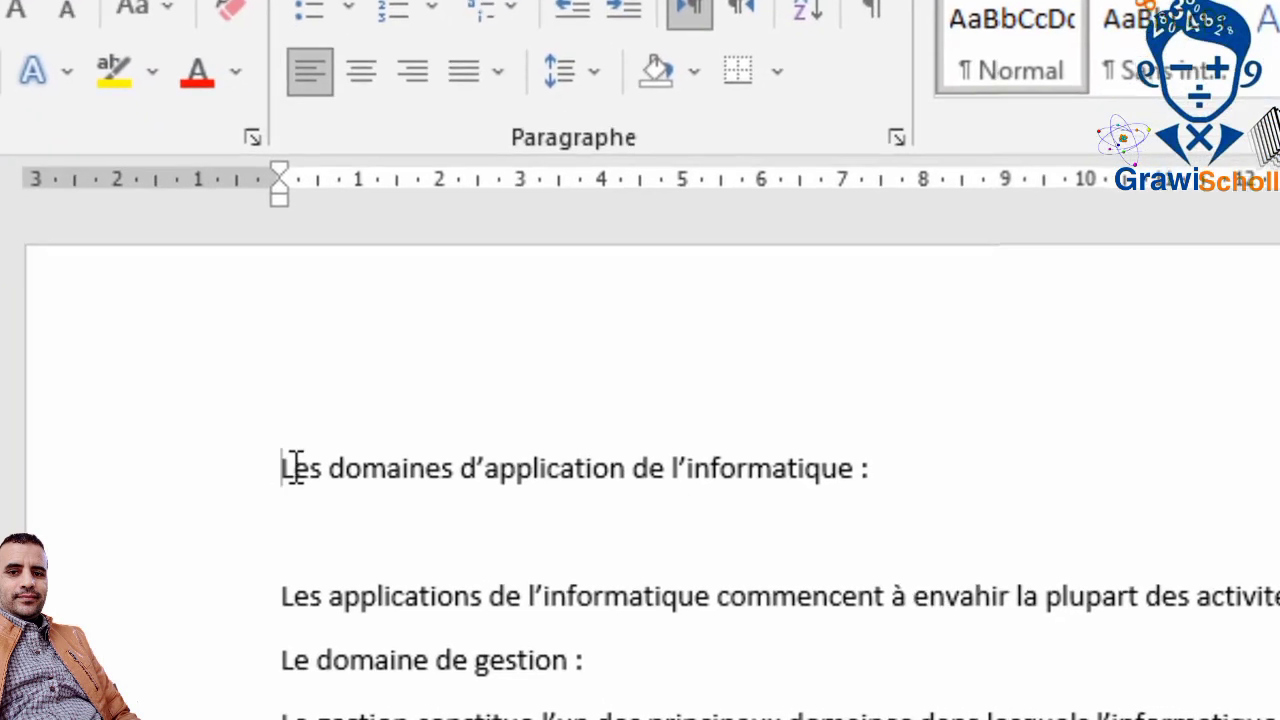
drag(515, 527, 755, 525)
drag(595, 465, 894, 484)
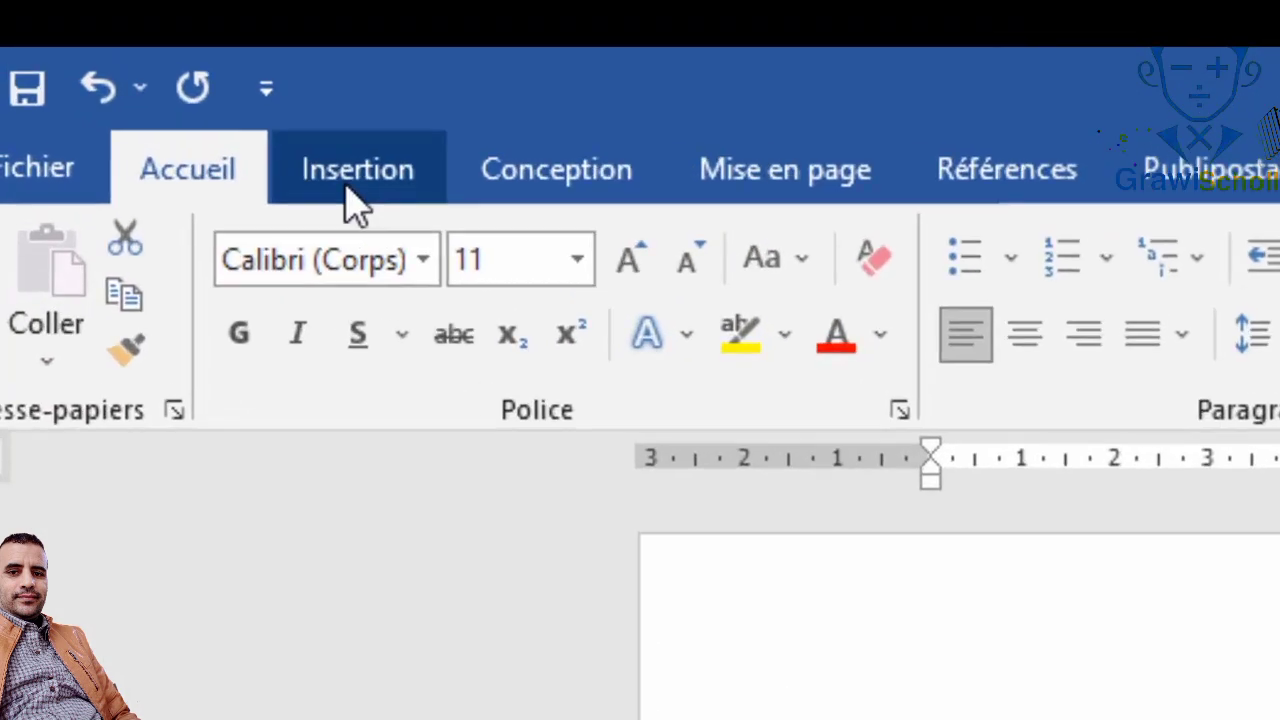
click(209, 97)
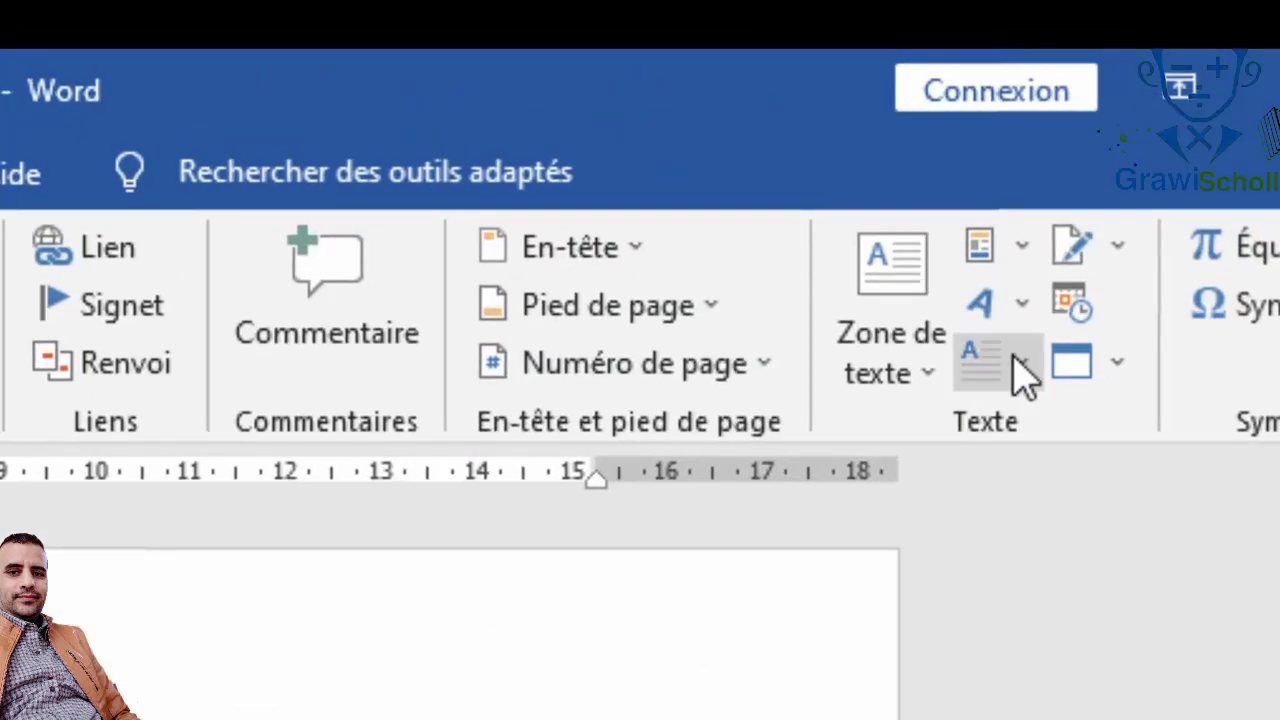
click(1020, 305)
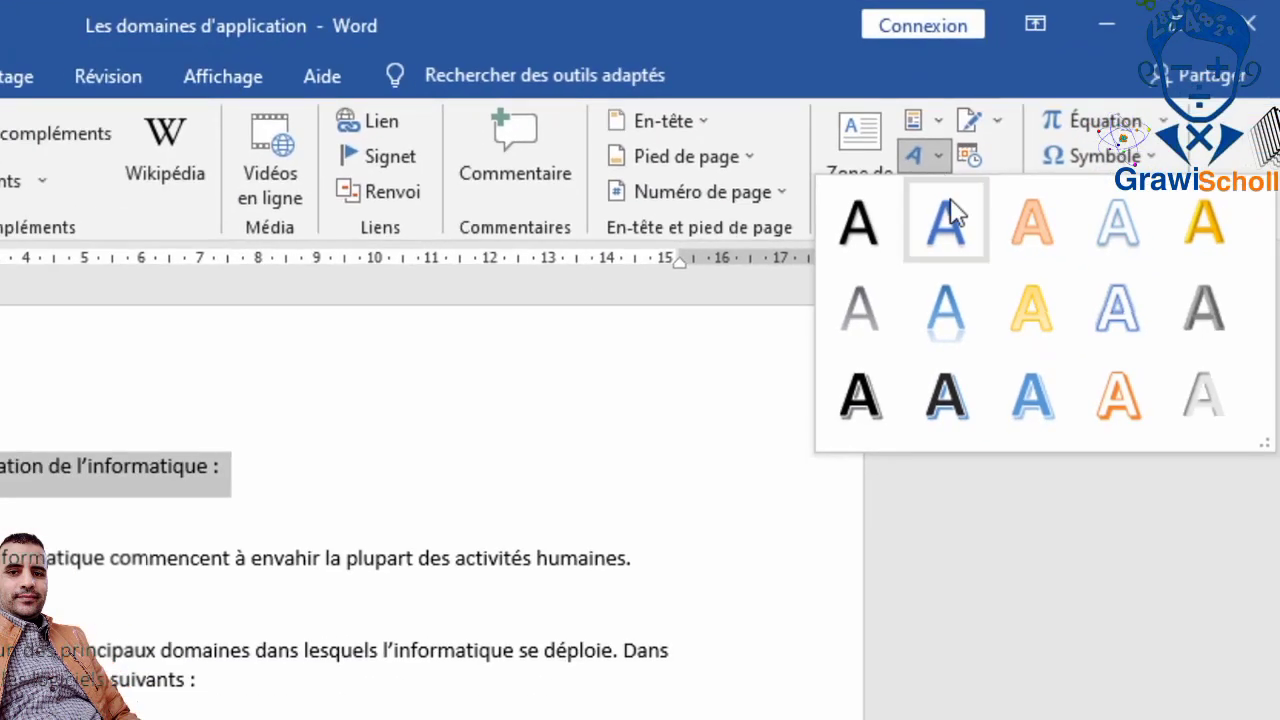
click(962, 292)
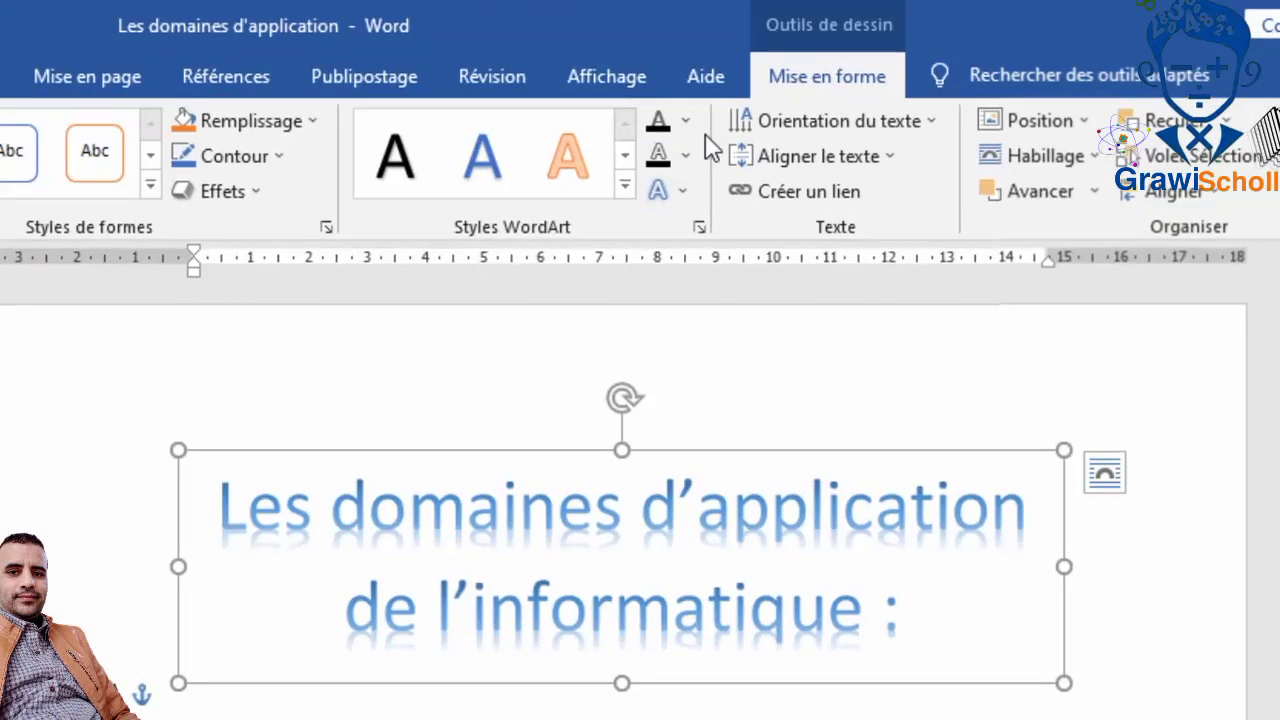
- Give the WordArt title a red text fill and a purple text outline
click(687, 122)
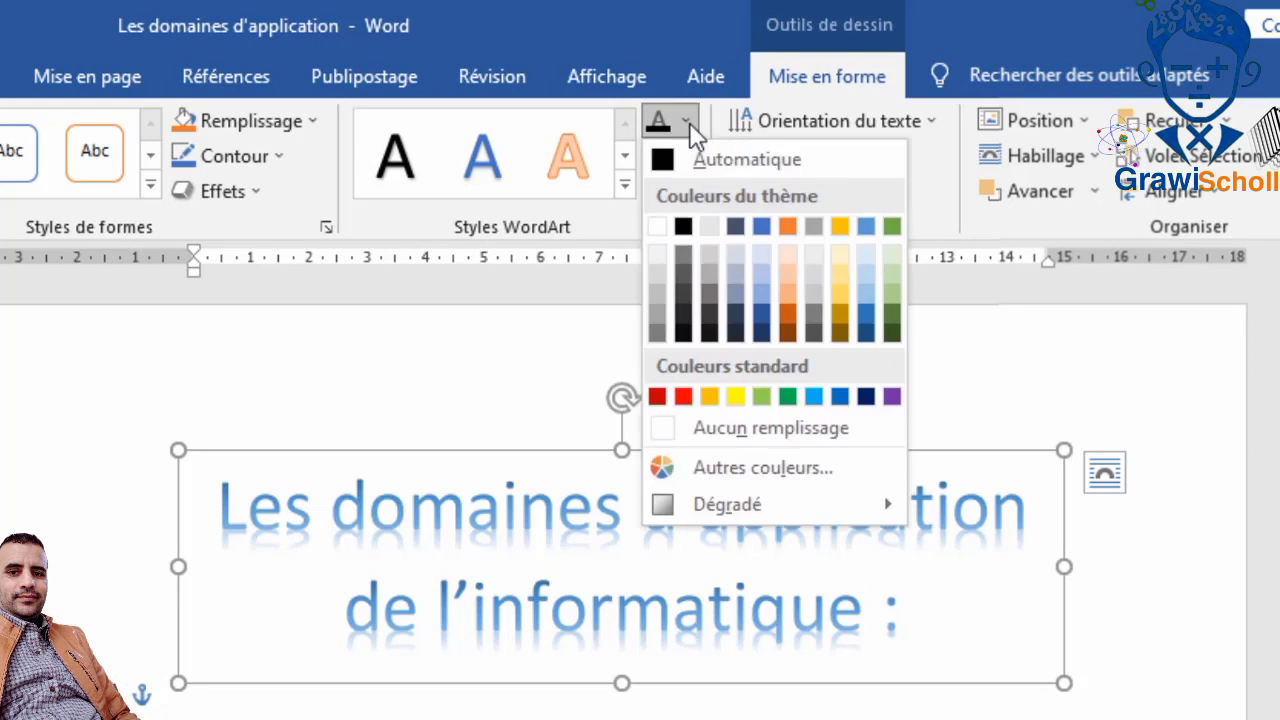
click(687, 400)
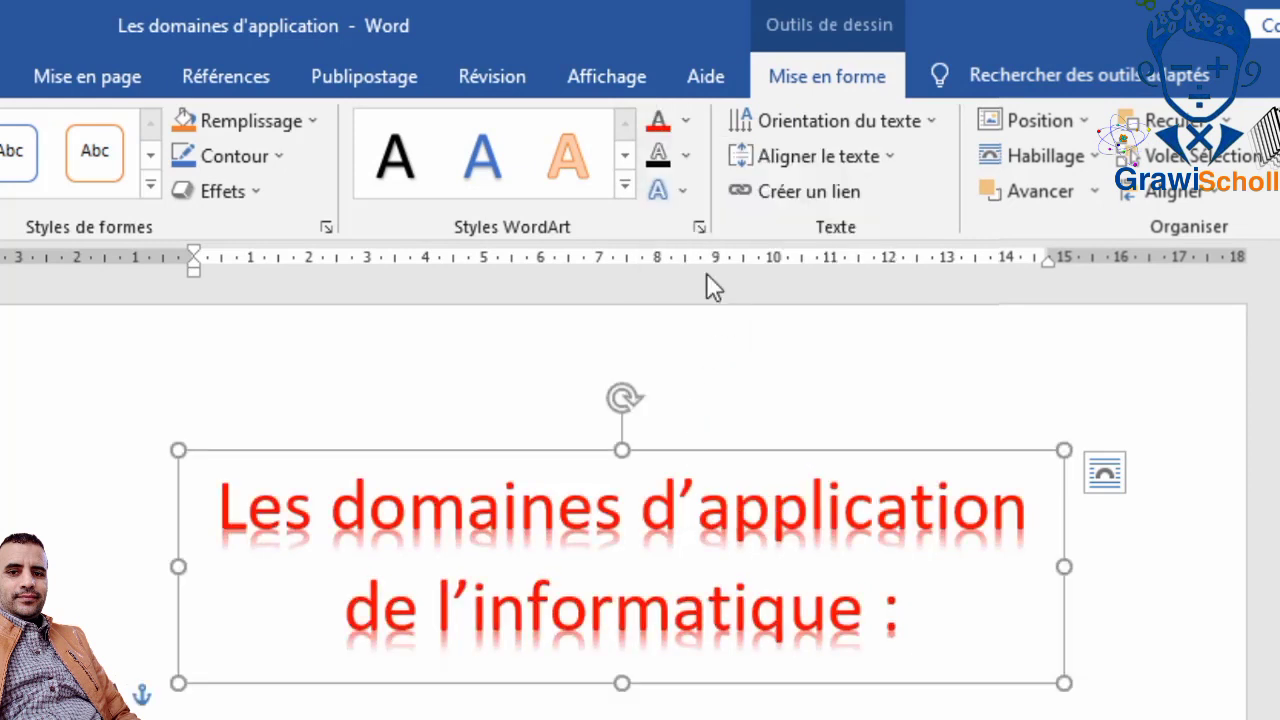
click(686, 156)
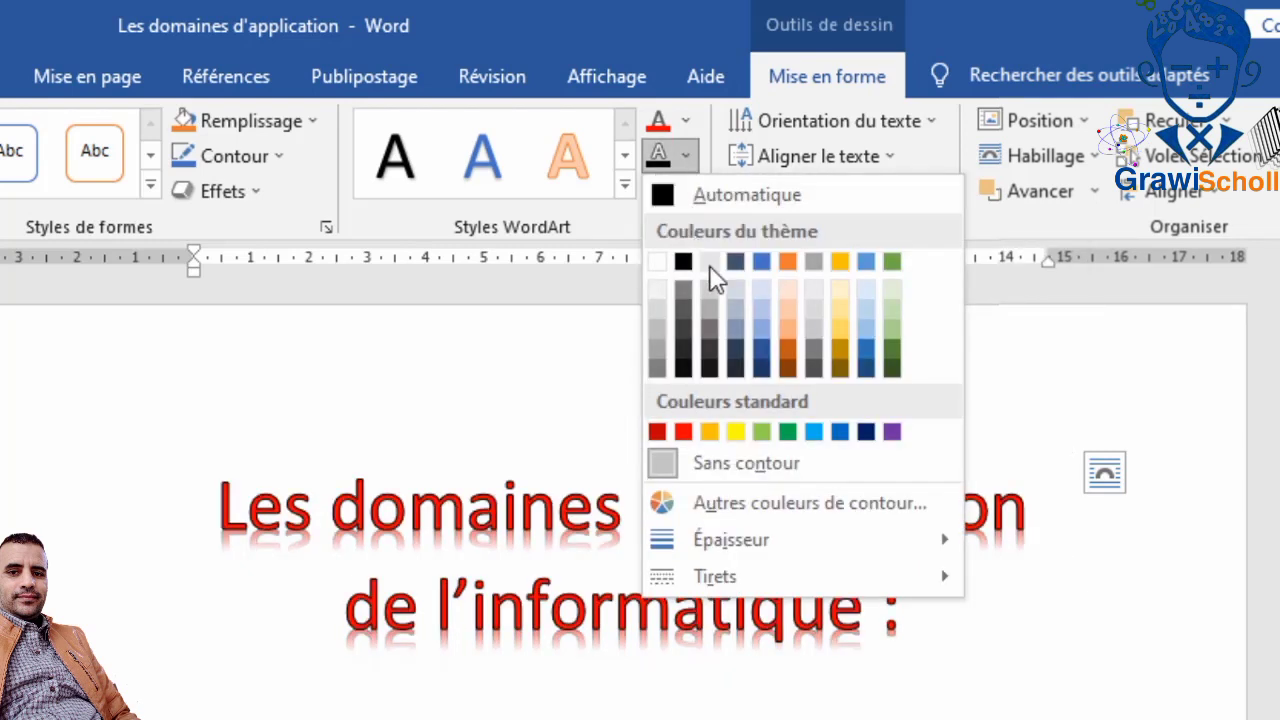
click(892, 431)
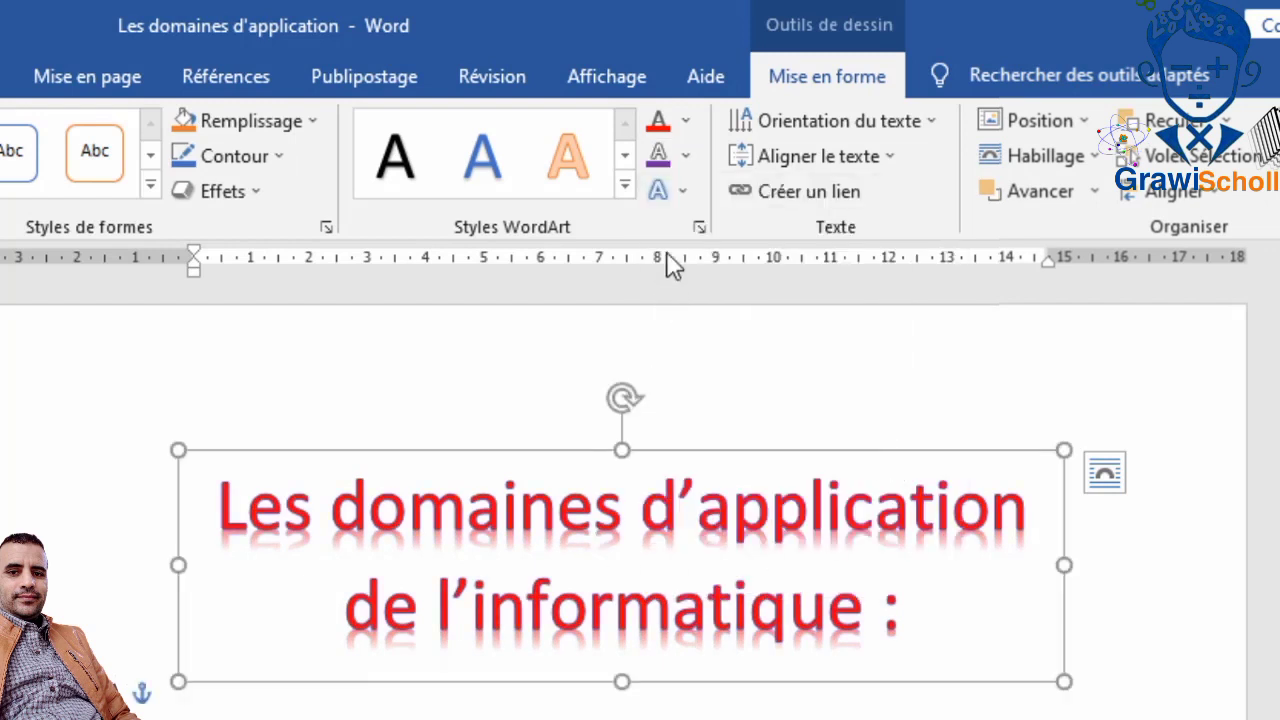
- Apply a Transform warp effect to the WordArt title so its text curves downward in the middle, and deselect it
click(683, 191)
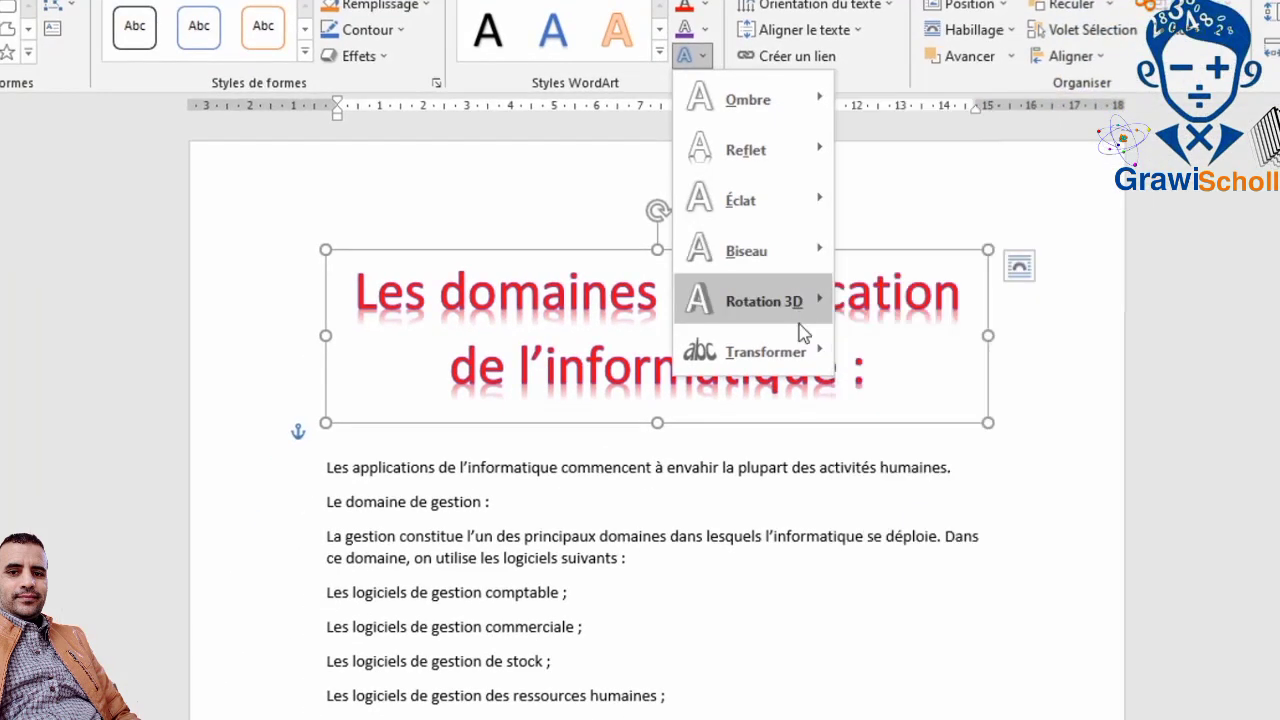
mouse_move(790, 513)
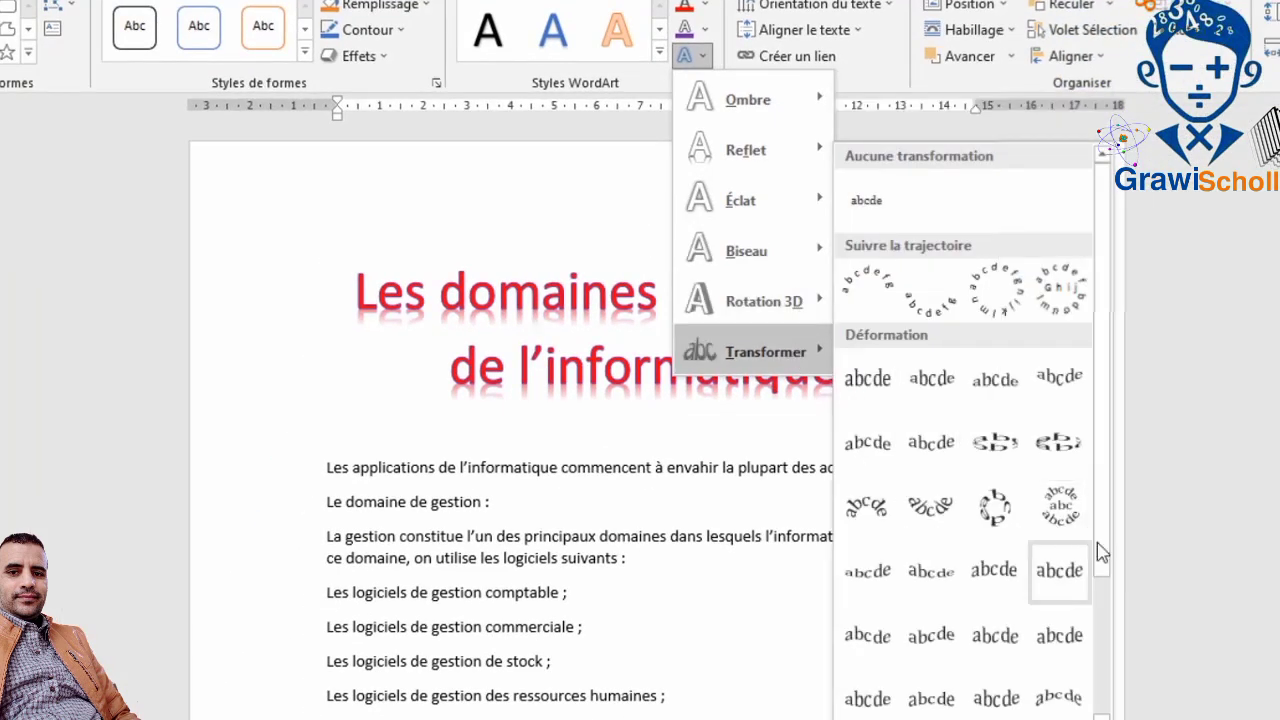
drag(1097, 551, 1128, 708)
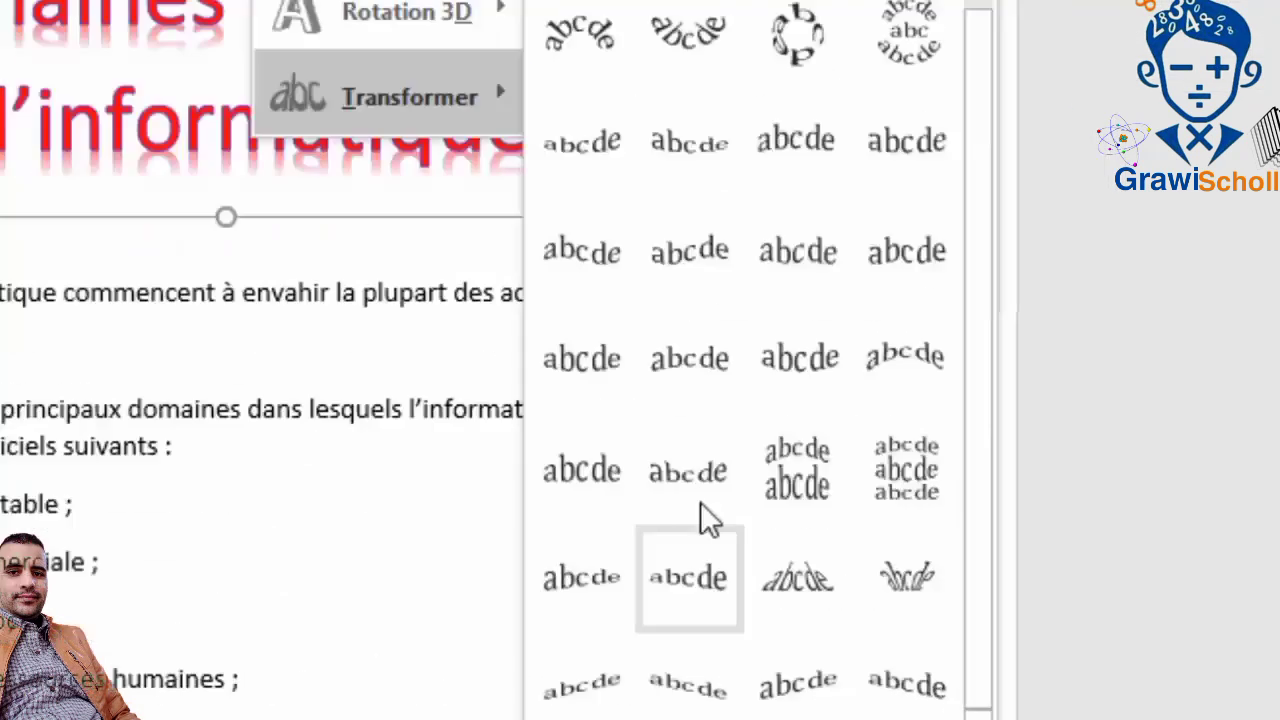
click(936, 585)
click(666, 553)
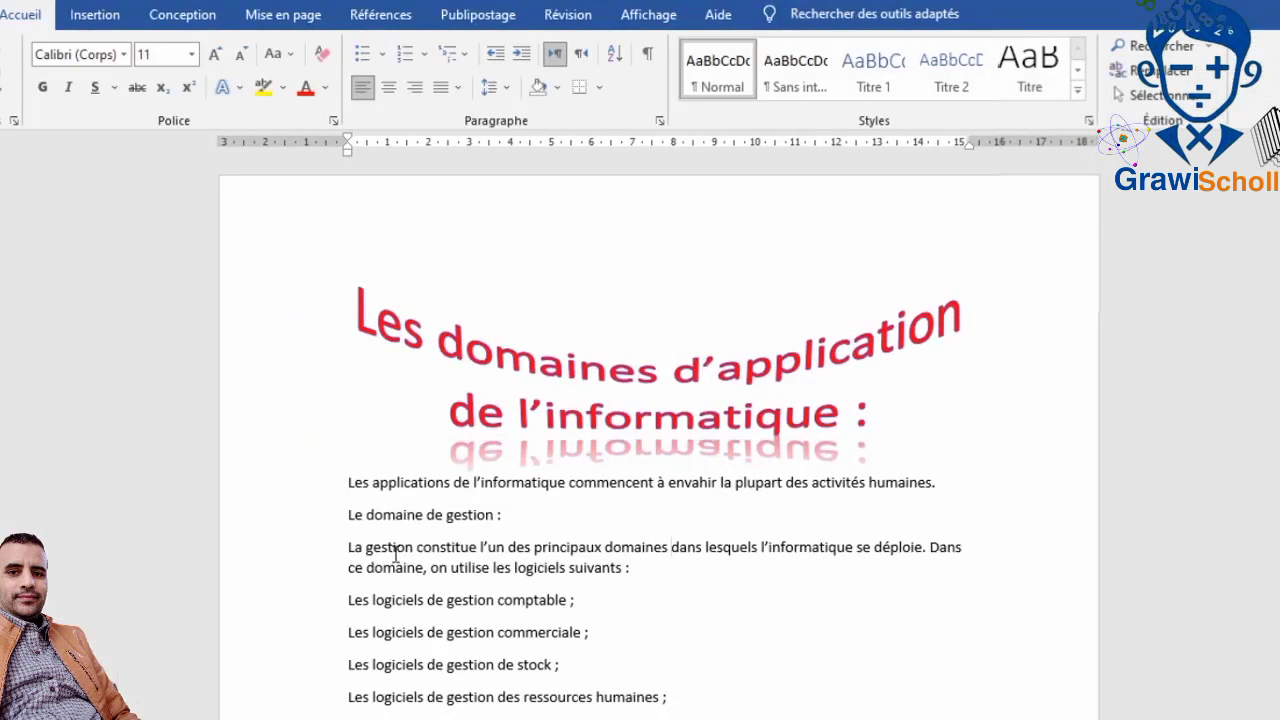
- Make the heading "Le domaine de gestion :" bold and set its font size to 20
scroll(376, 554, down, 2)
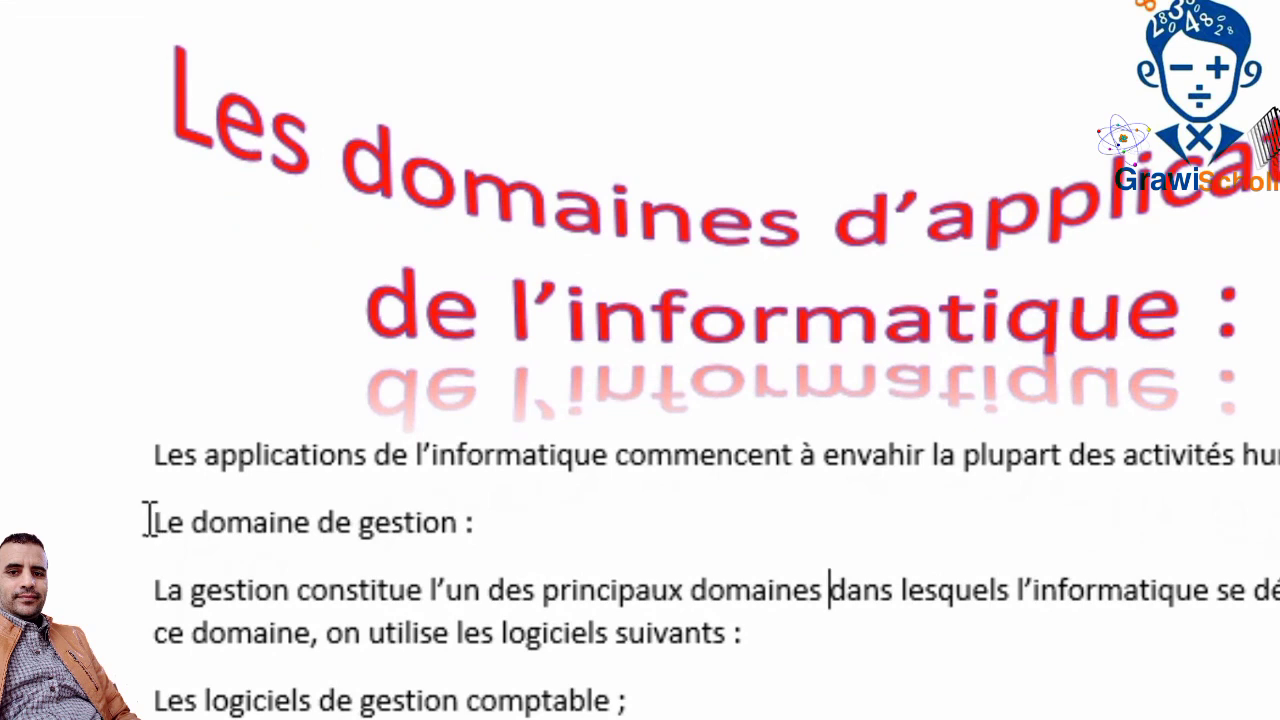
drag(145, 519, 515, 532)
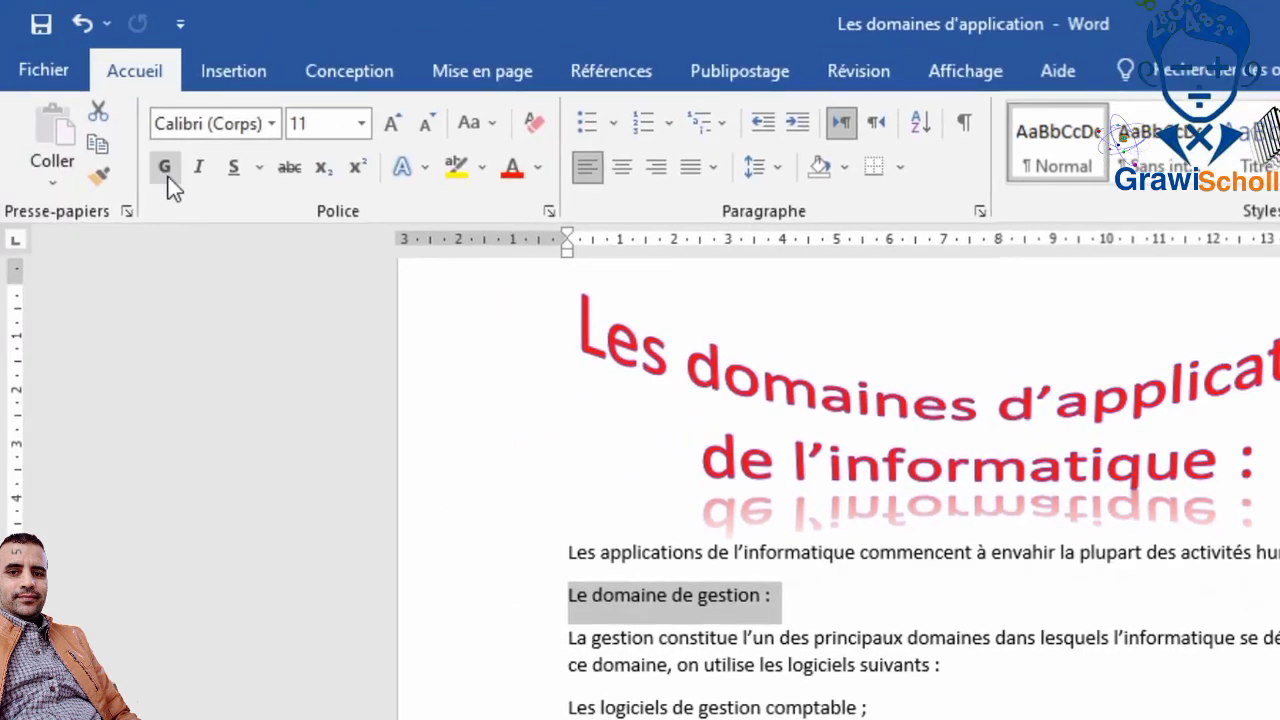
click(165, 167)
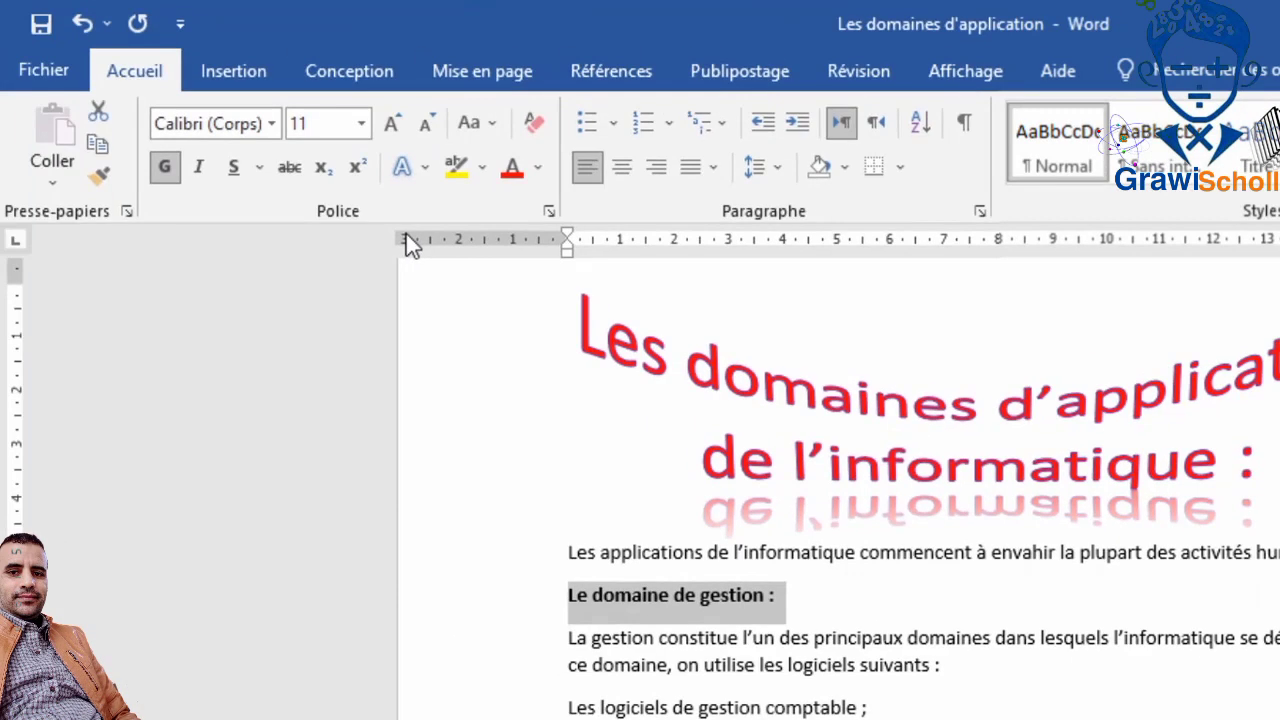
click(361, 123)
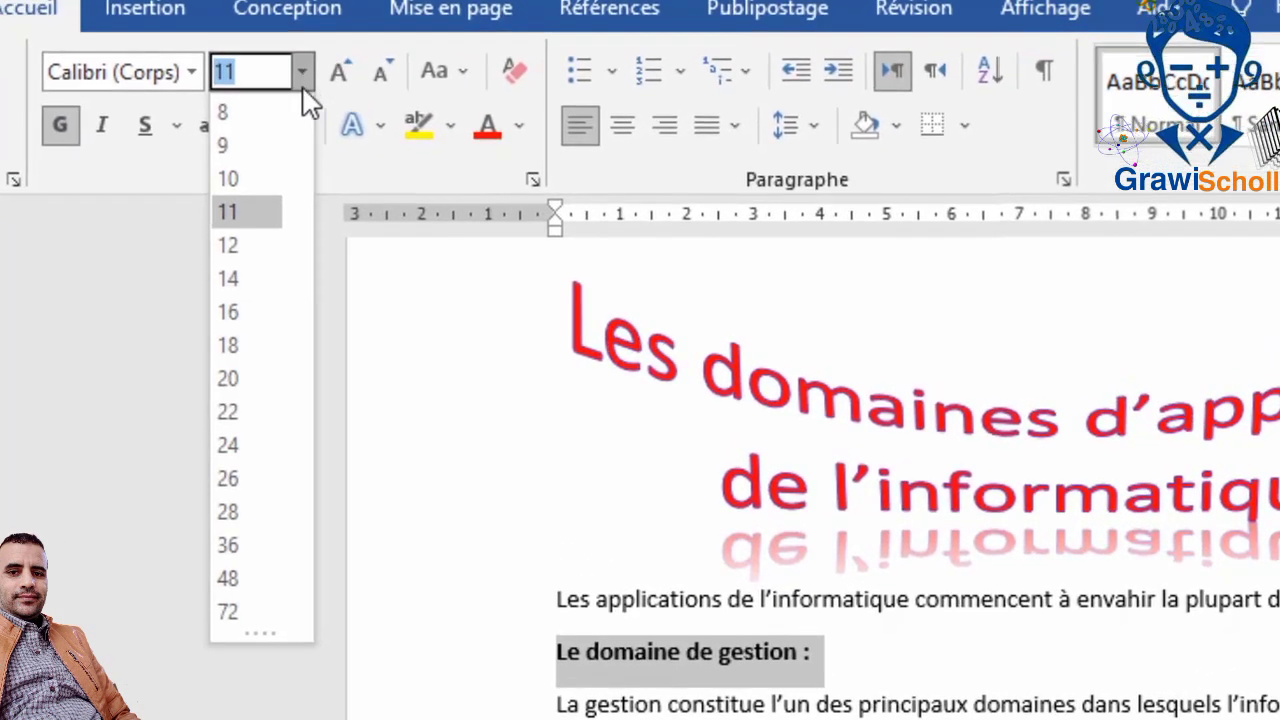
click(258, 380)
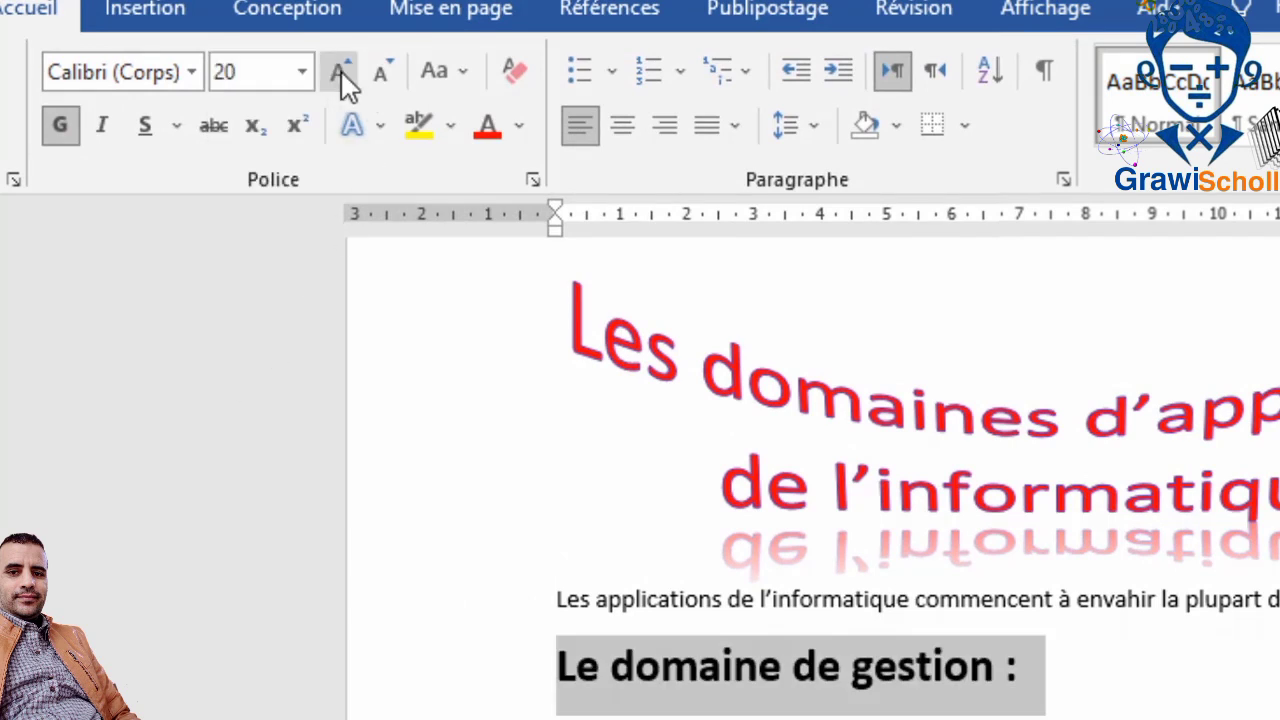
- Increase the font size of the heading "Le domaine de gestion :" stepwise to 48, and reduce it back to 24
click(340, 71)
click(340, 71)
click(340, 71)
click(327, 70)
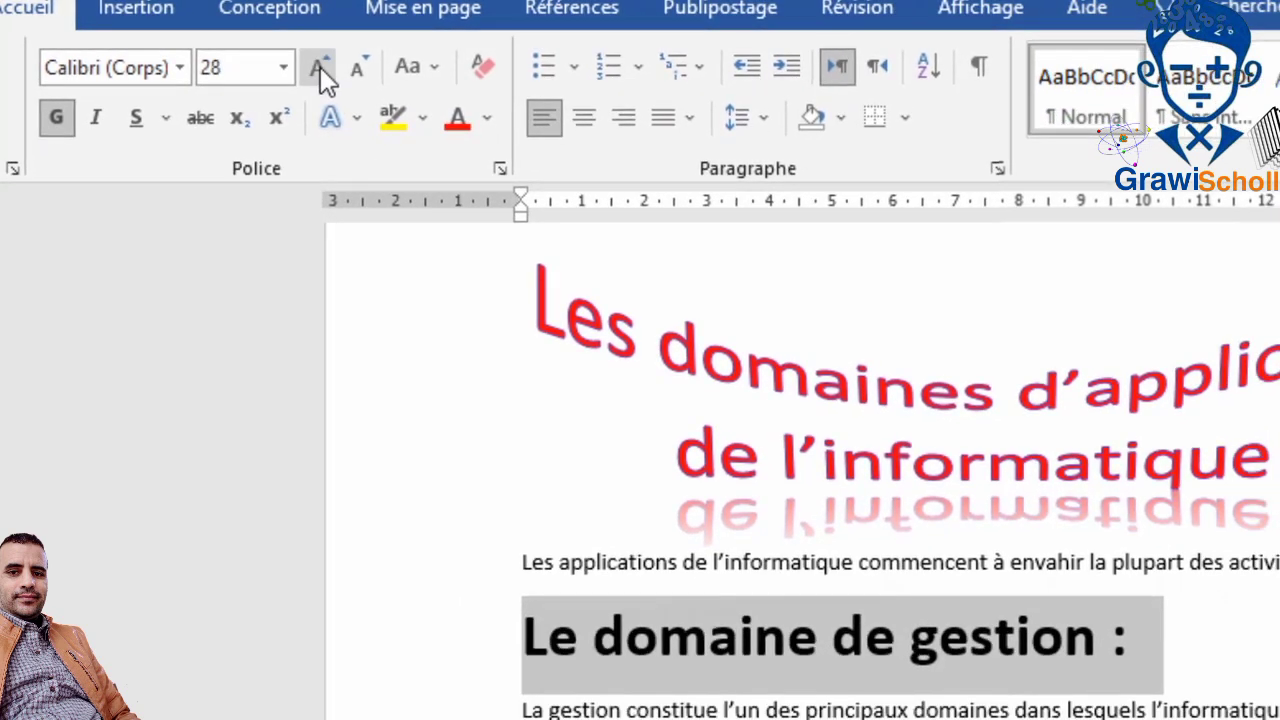
click(327, 70)
click(327, 70)
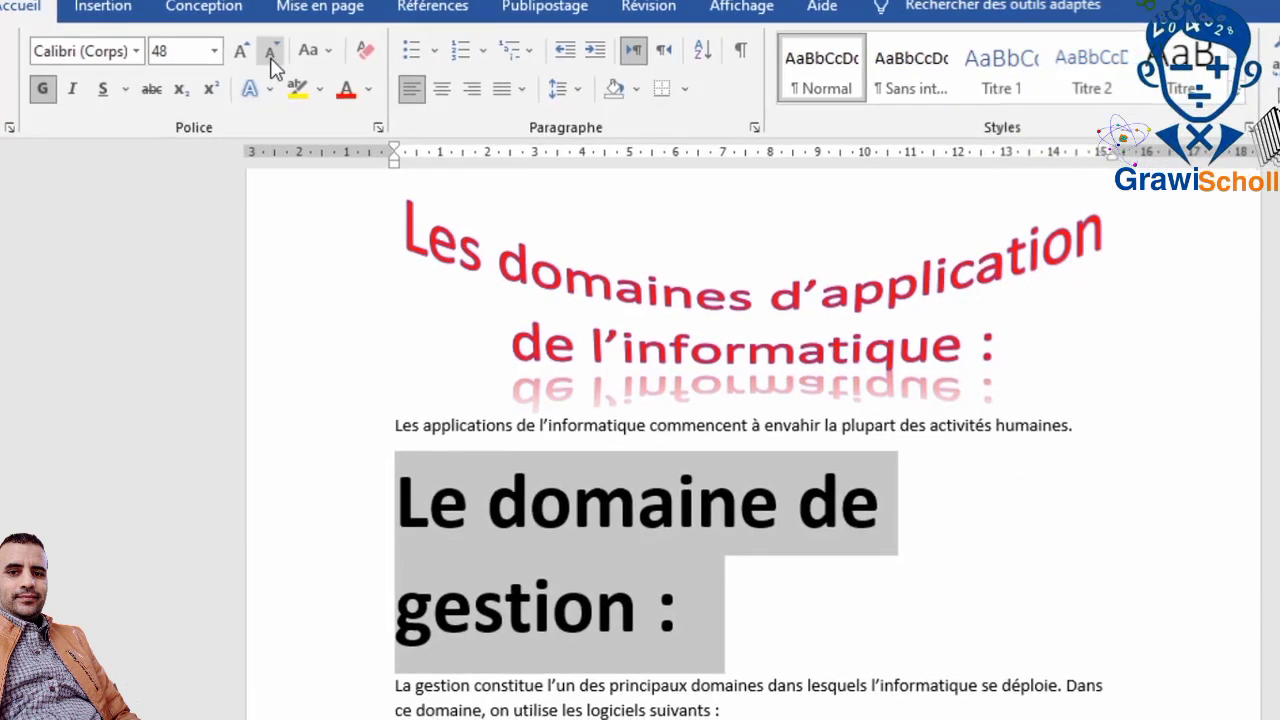
click(308, 57)
click(308, 57)
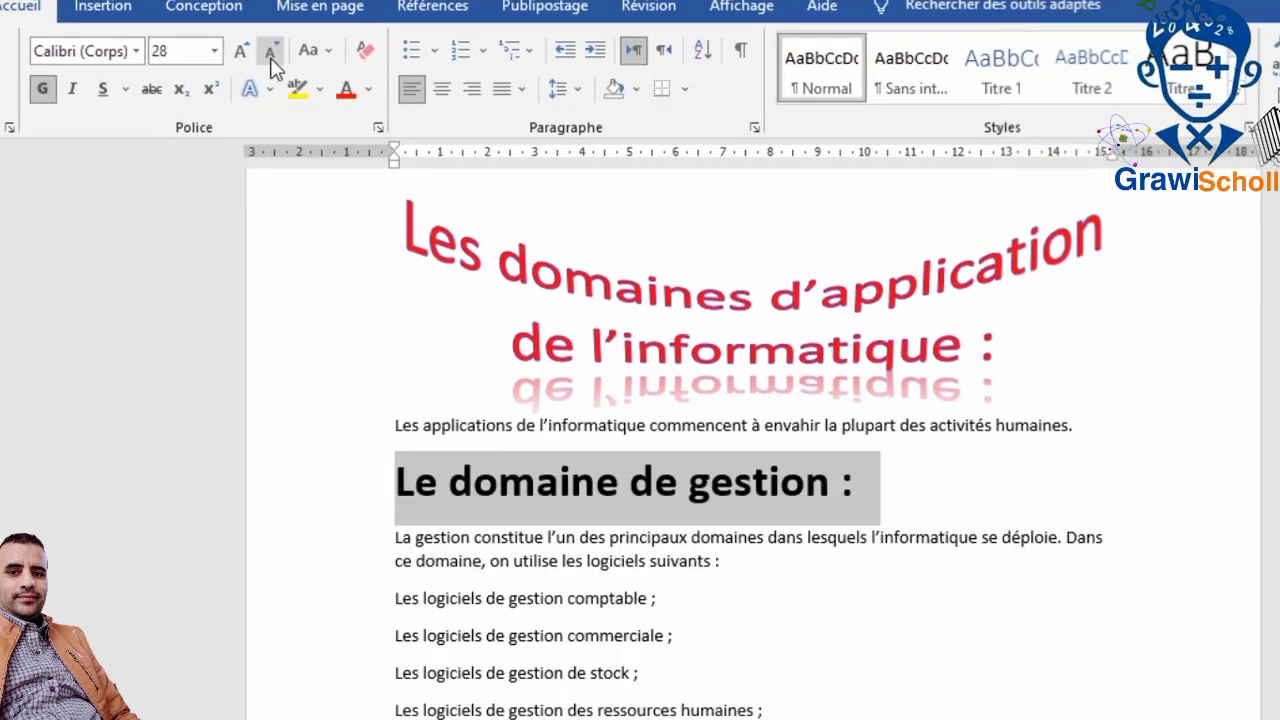
click(271, 52)
click(271, 52)
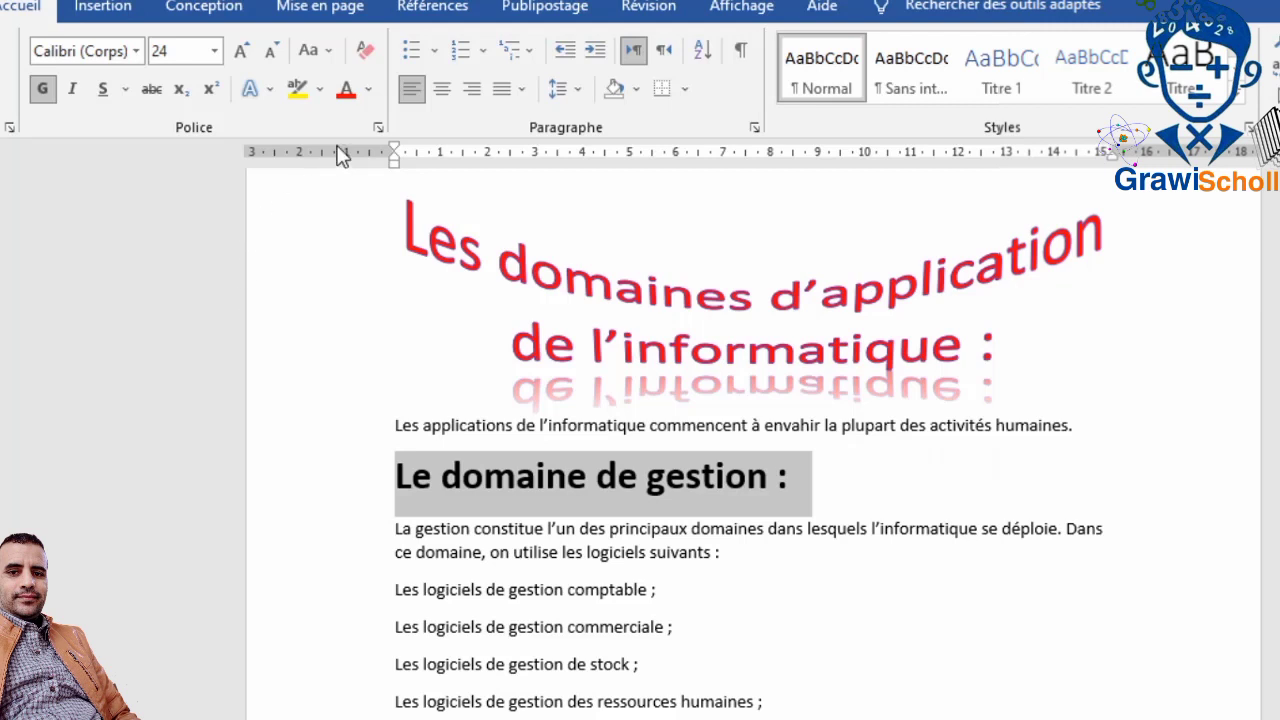
- Color the heading "Le domaine de gestion :" with the standard dark red and give it a double underline
click(368, 89)
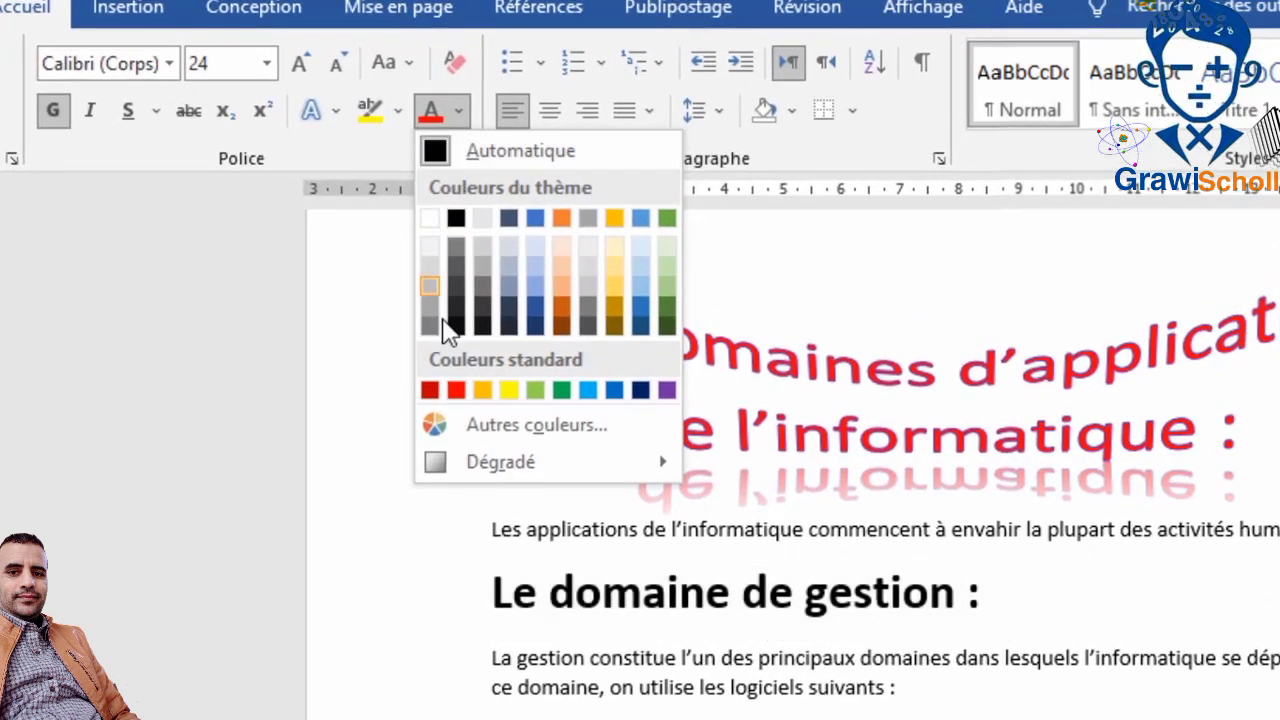
click(429, 389)
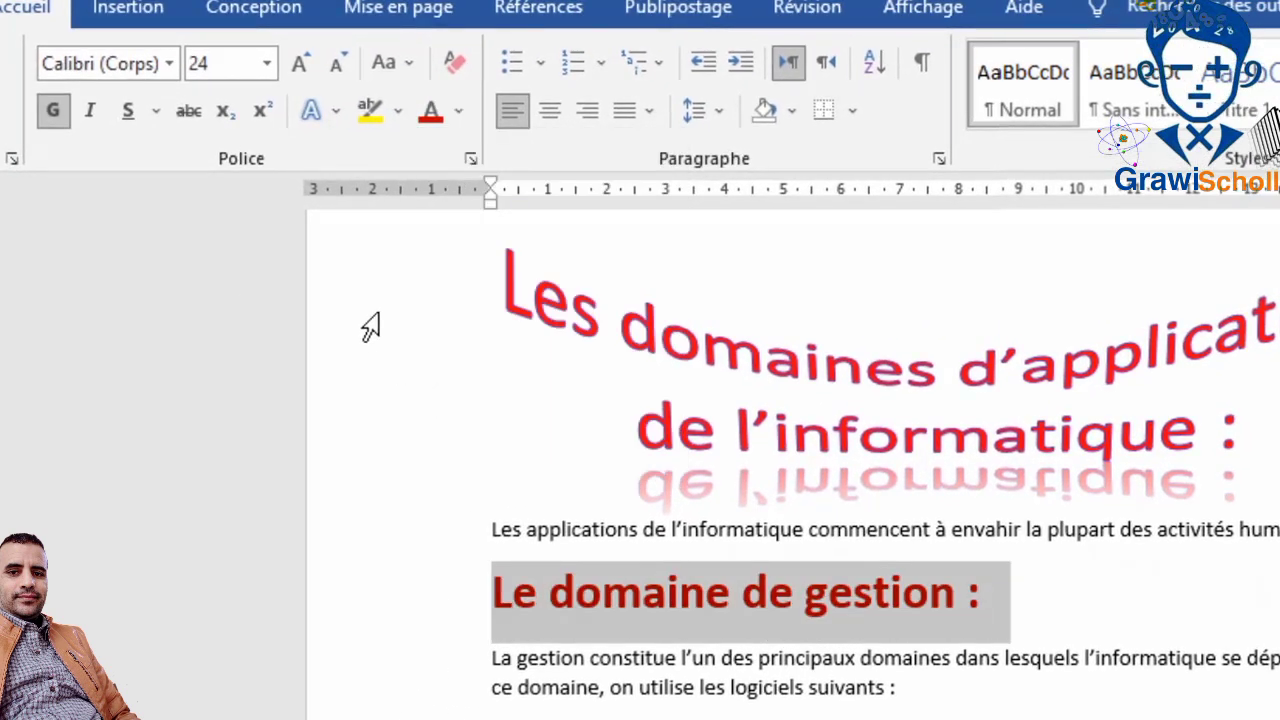
click(156, 112)
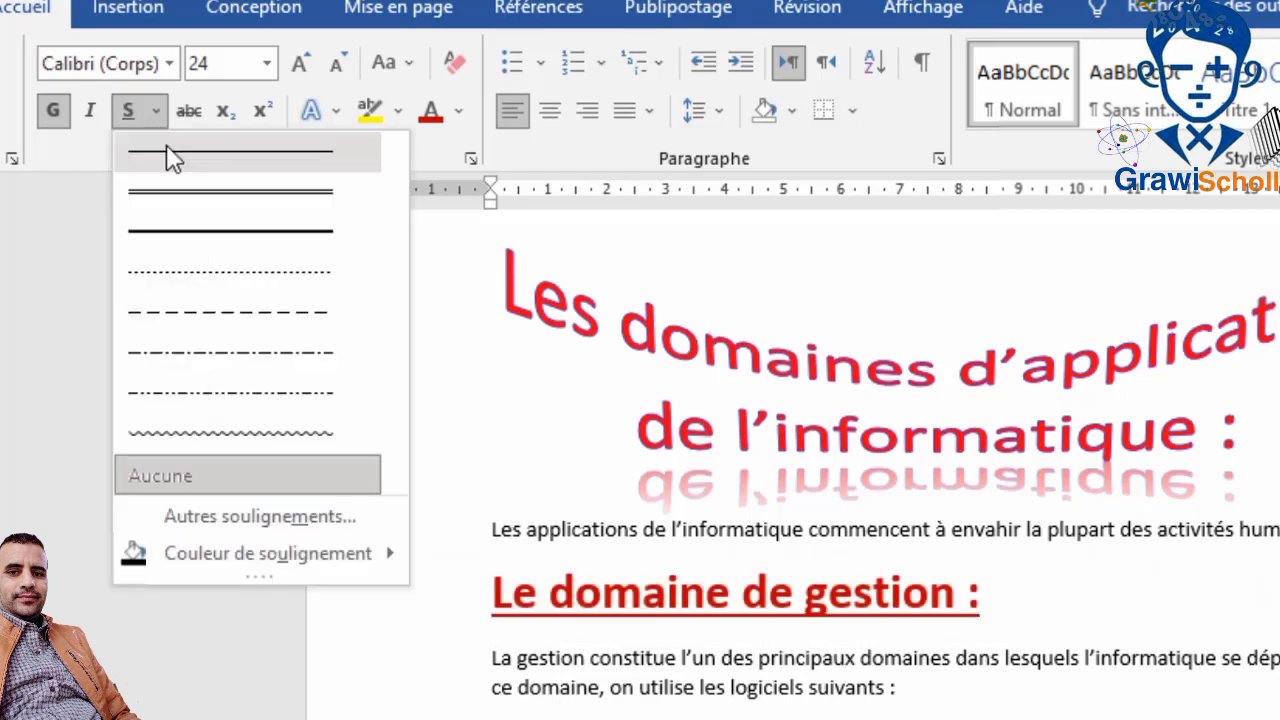
click(188, 196)
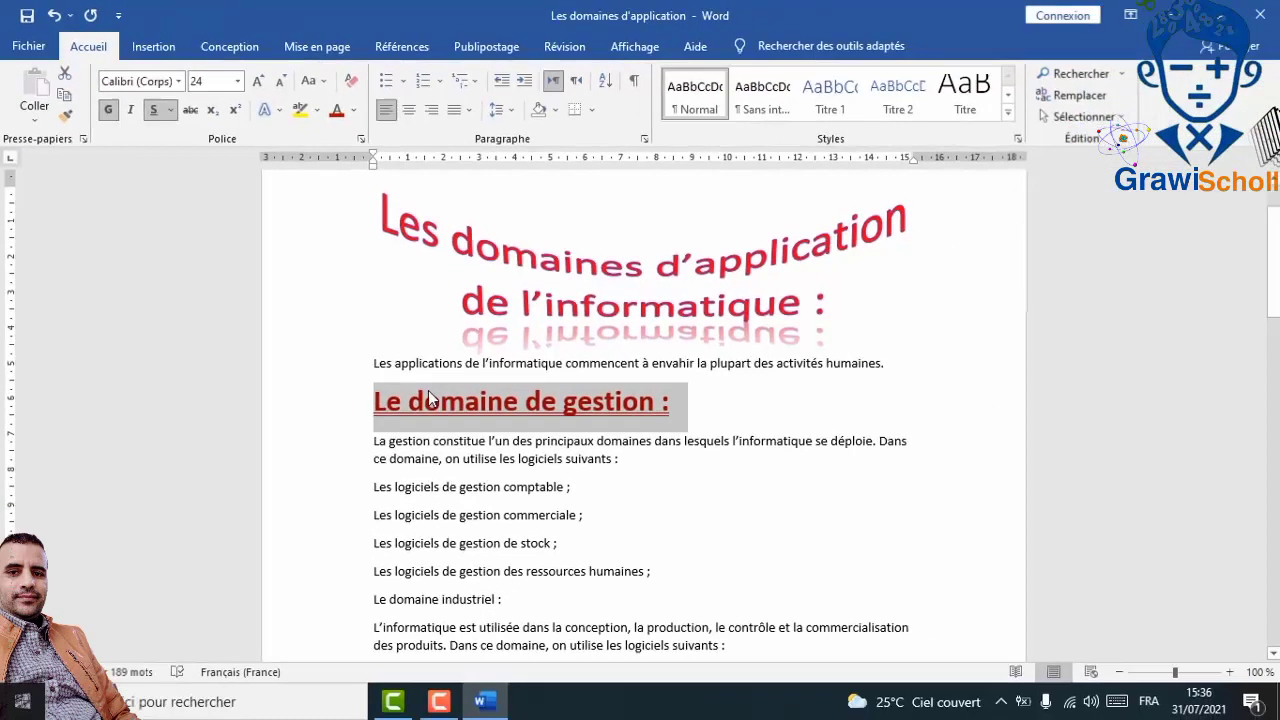
click(640, 604)
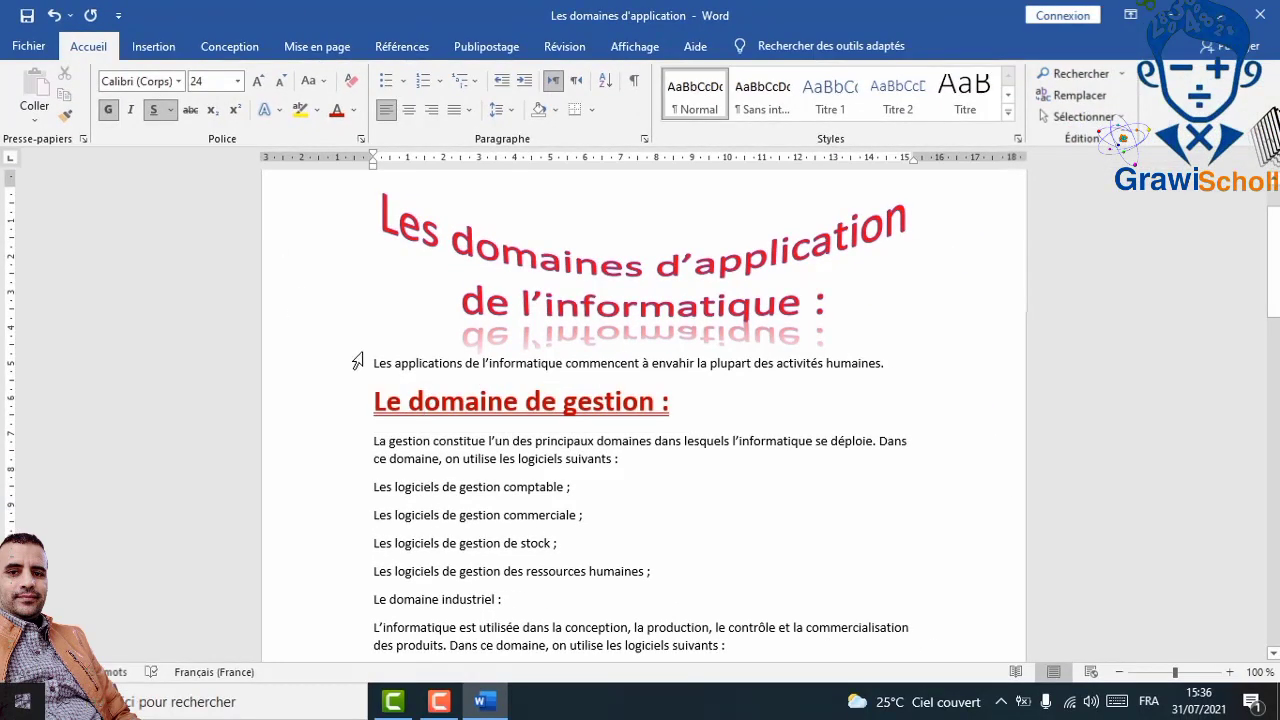
- Apply light blue background shading to the heading "Le domaine de gestion :" and deselect it
drag(374, 401, 665, 384)
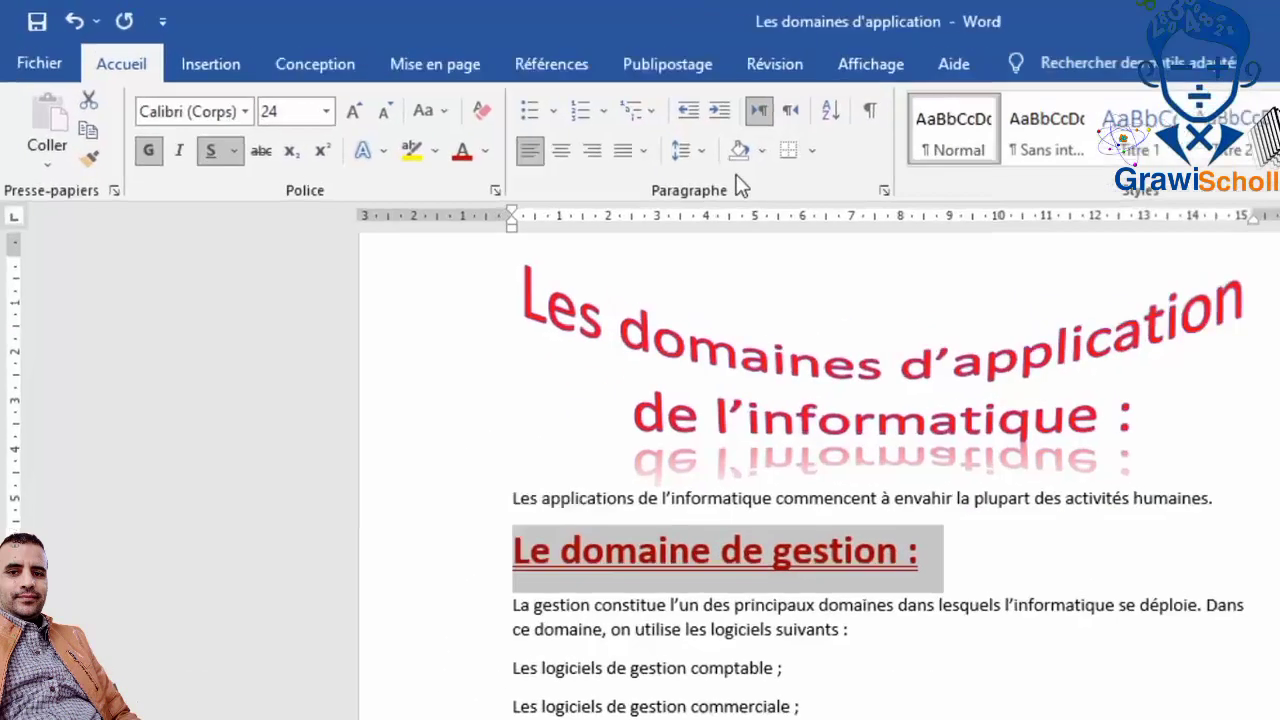
click(762, 150)
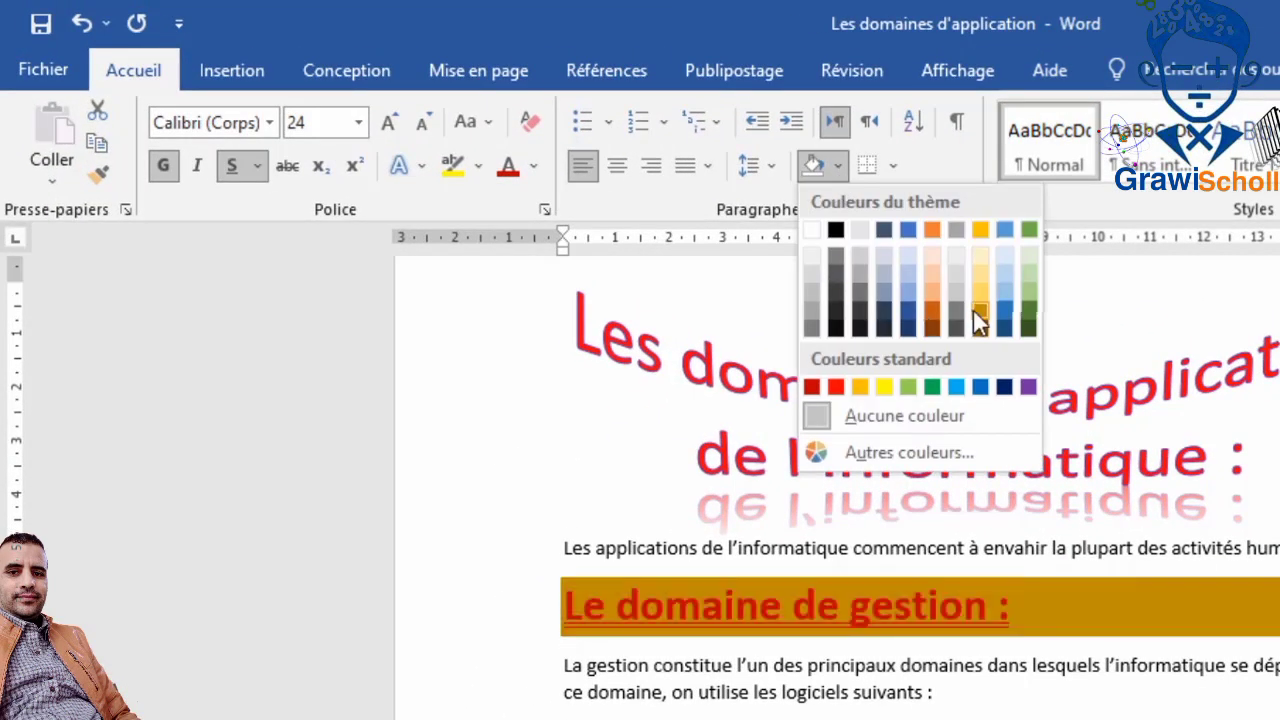
click(1005, 276)
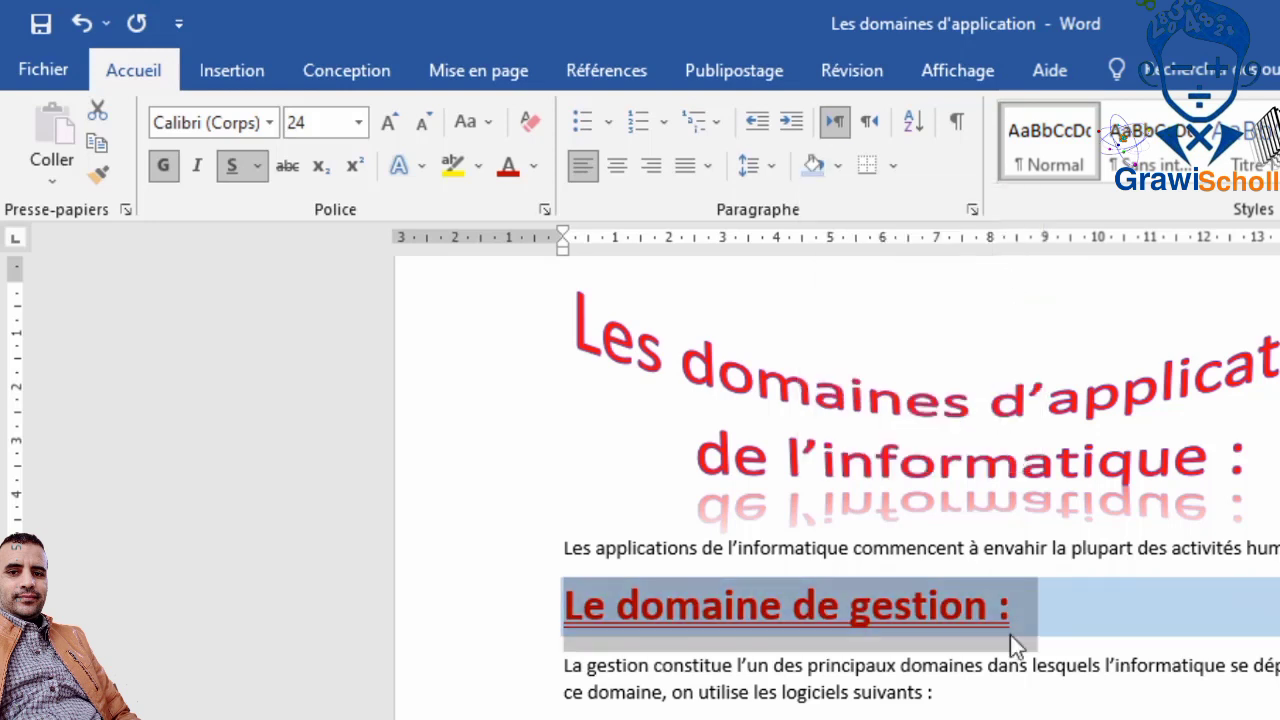
click(1009, 676)
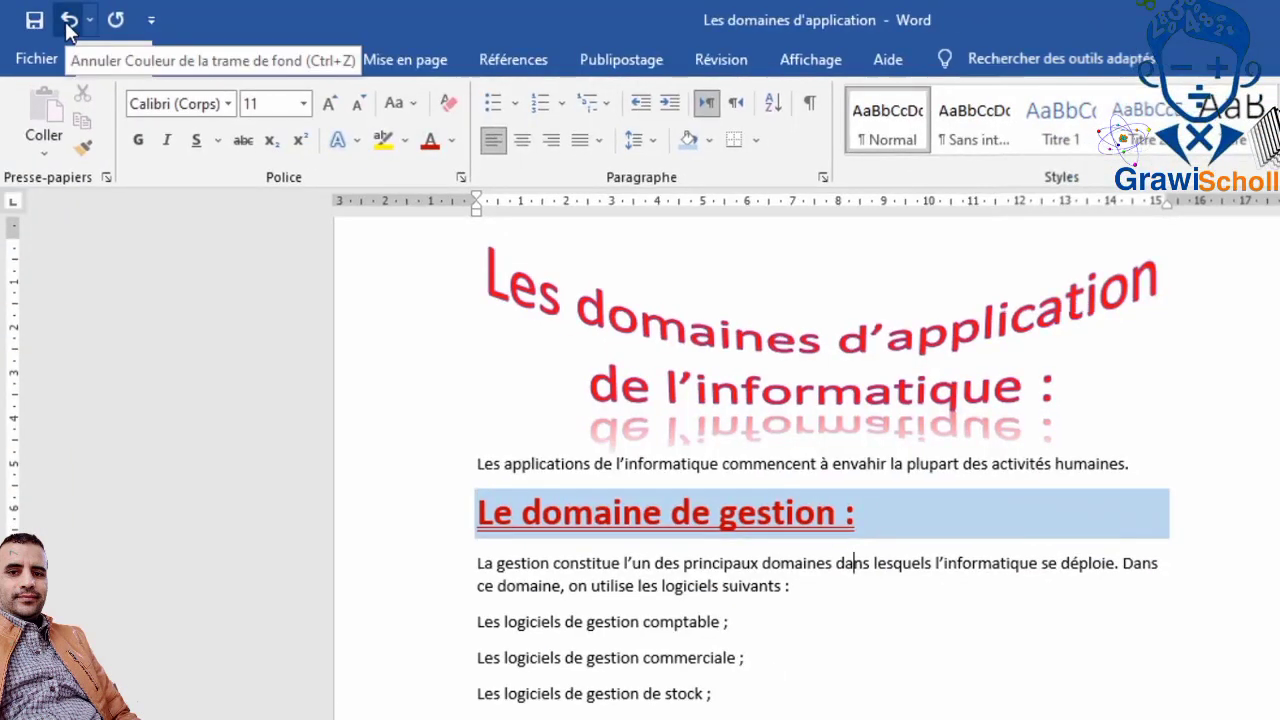
- Undo the background shading of the heading "Le domaine de gestion :"
click(68, 22)
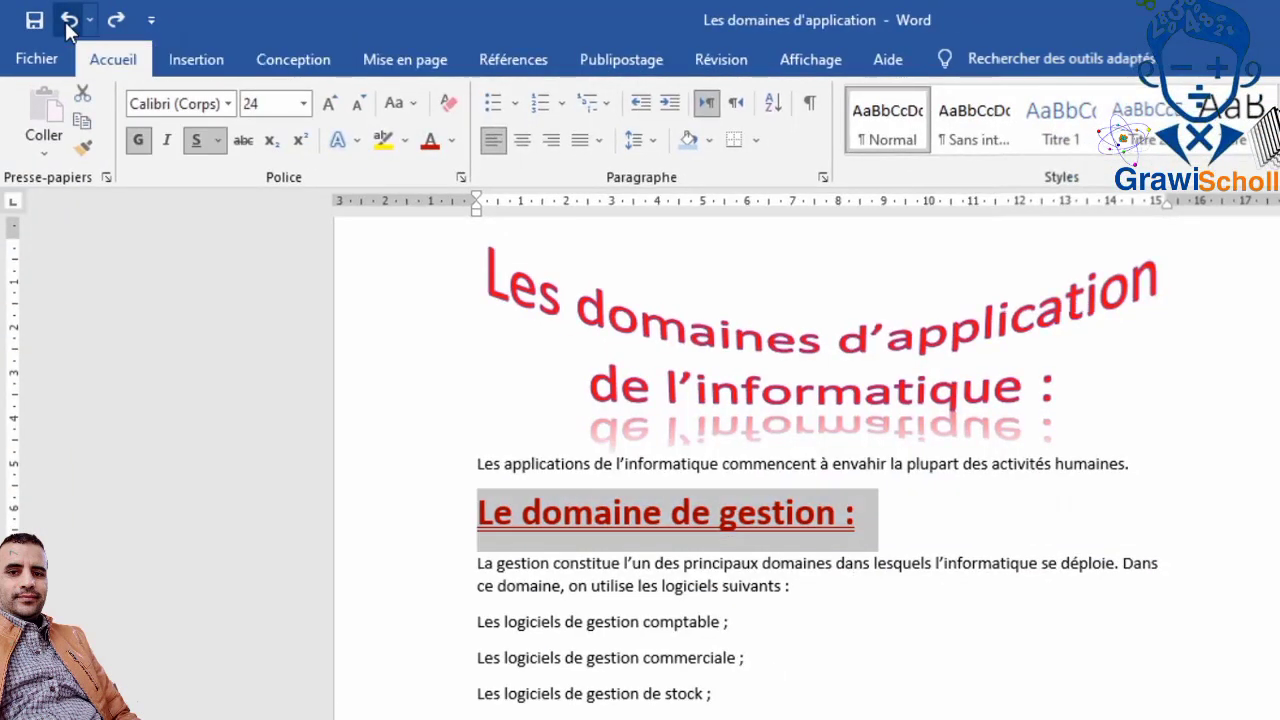
click(123, 28)
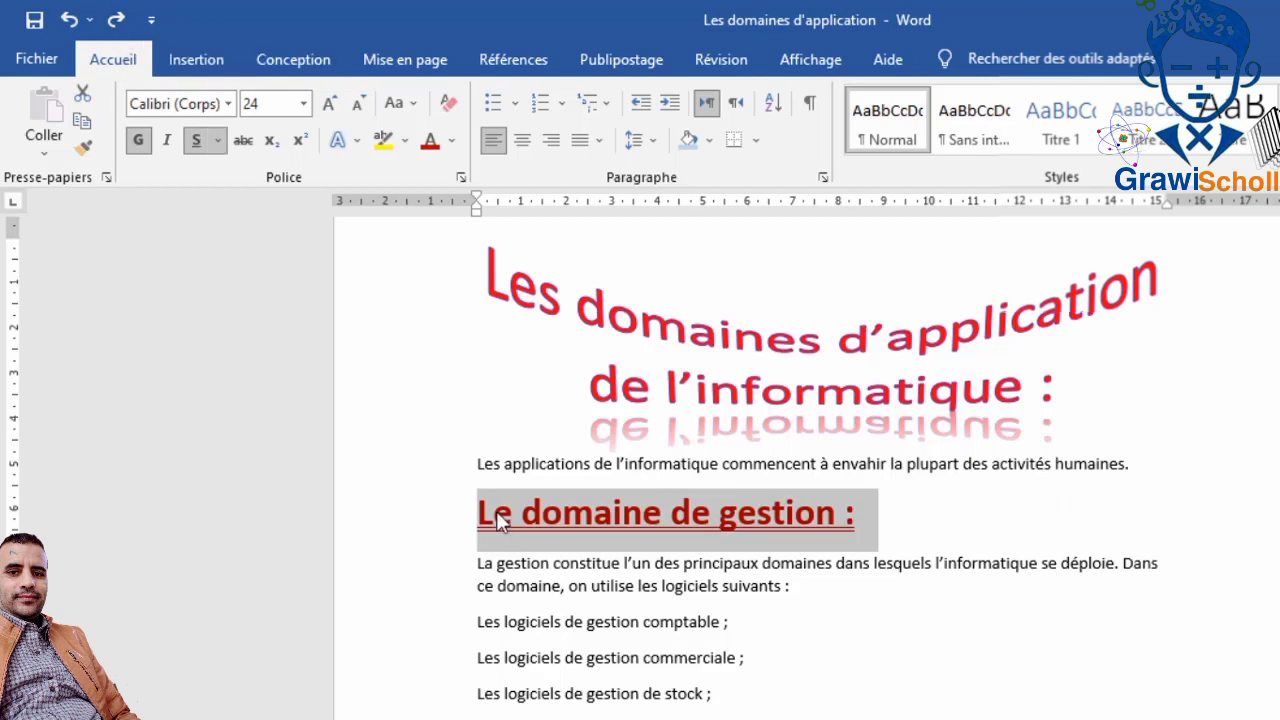
- Delete the content from the WordArt title through the "Les logiciels de gestion de stock" line, then undo the deletion and clear the selection
drag(475, 453, 700, 712)
key(Delete)
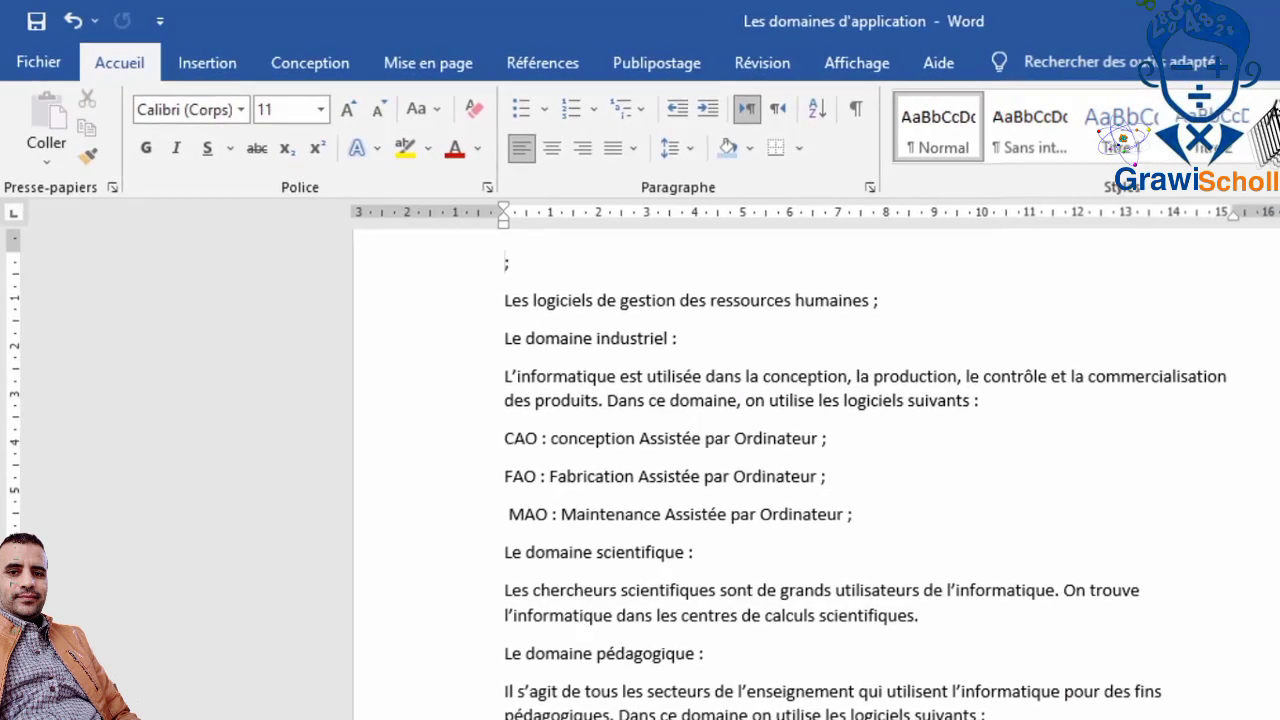
click(73, 27)
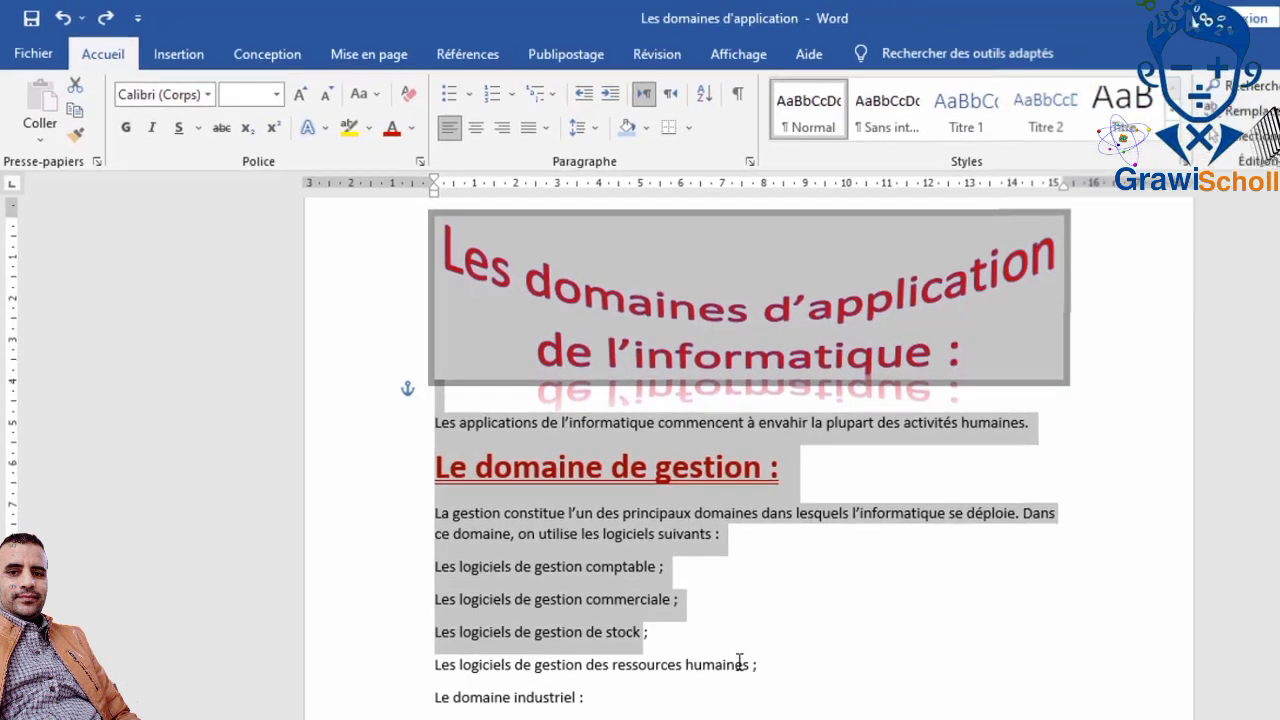
click(738, 658)
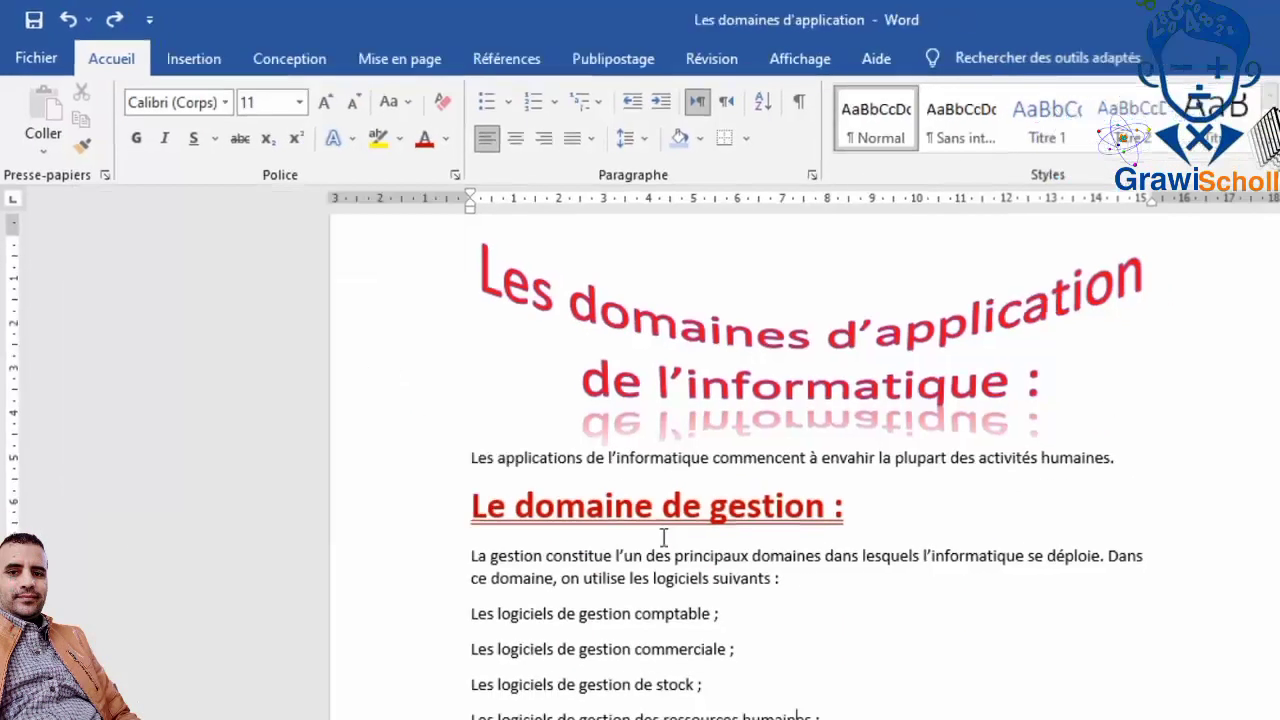
- Set the font of the heading "Le domaine de gestion :" to Comic Sans MS
click(661, 522)
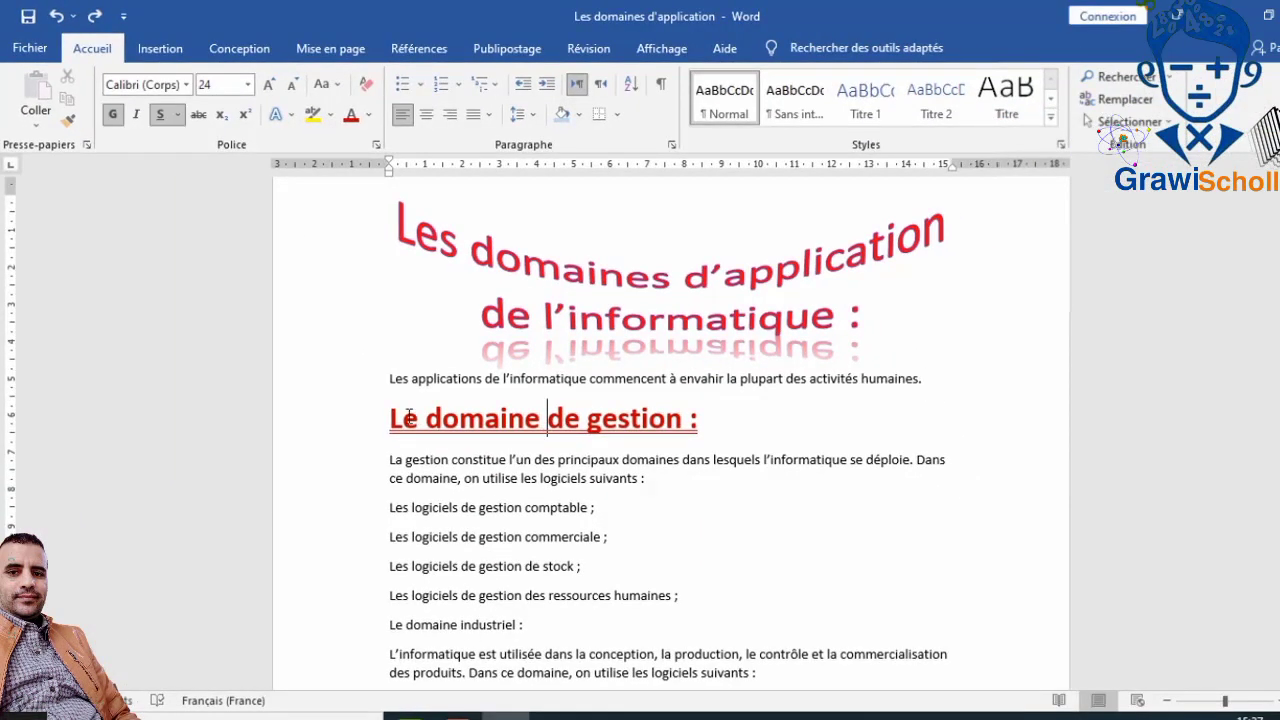
drag(390, 418, 698, 420)
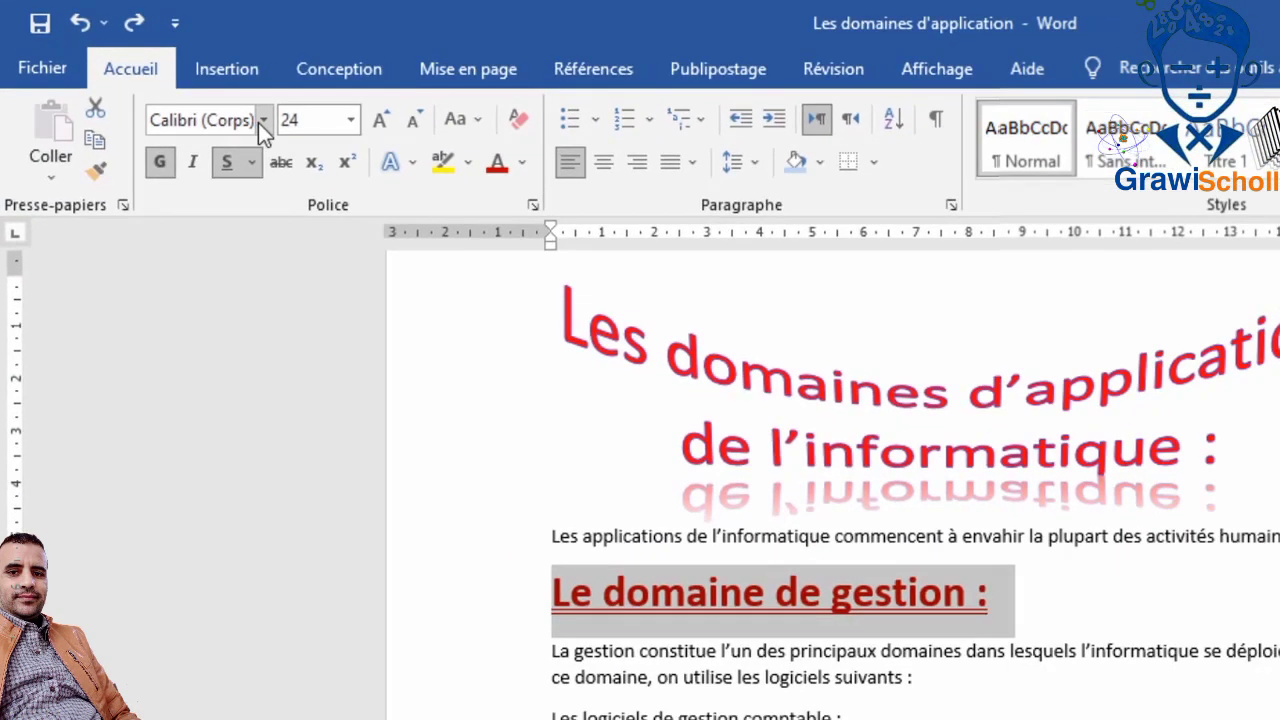
click(282, 128)
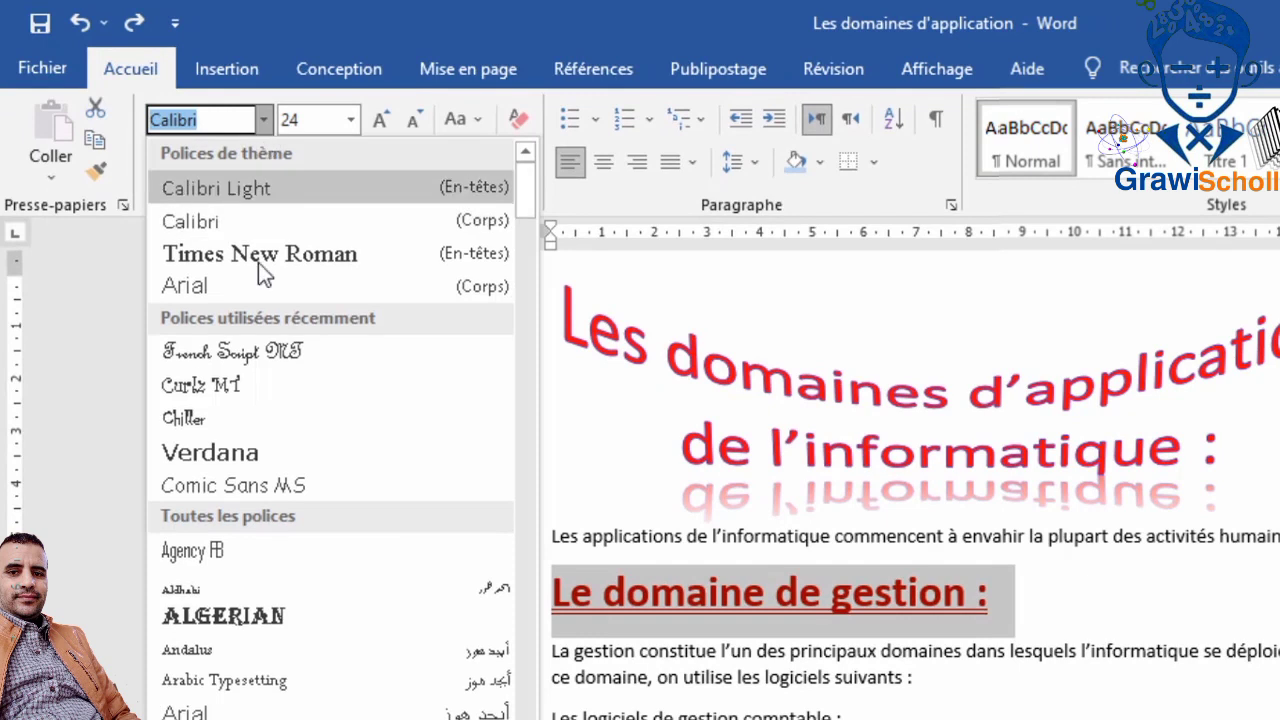
click(264, 484)
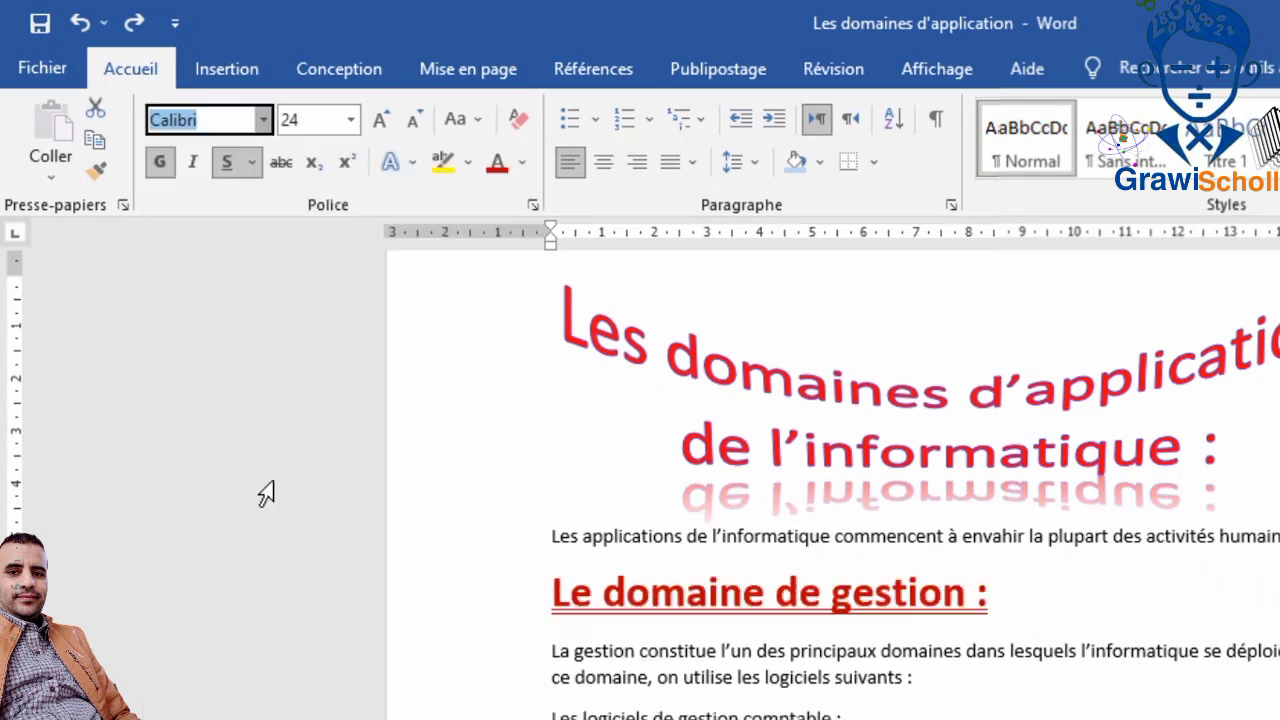
- Copy the formatting of the heading "Le domaine de gestion :" onto the heading "Le domaine industriel :"
click(95, 170)
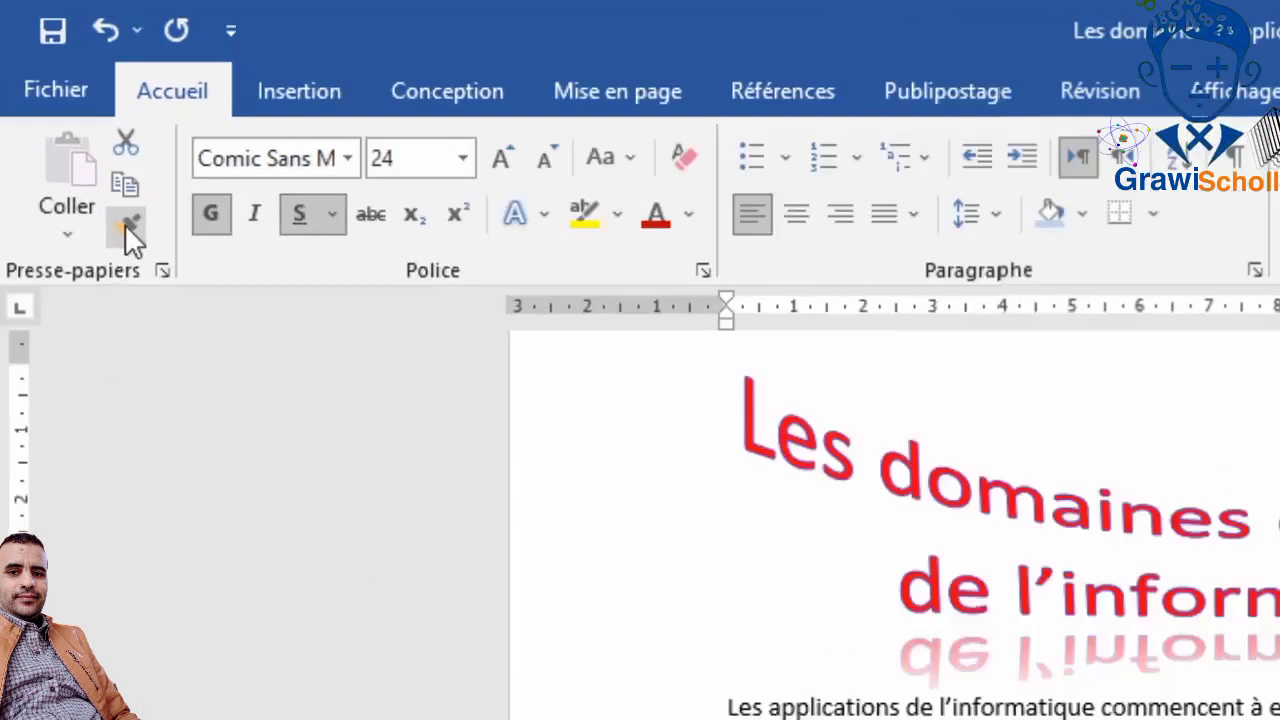
scroll(830, 480, down, 2)
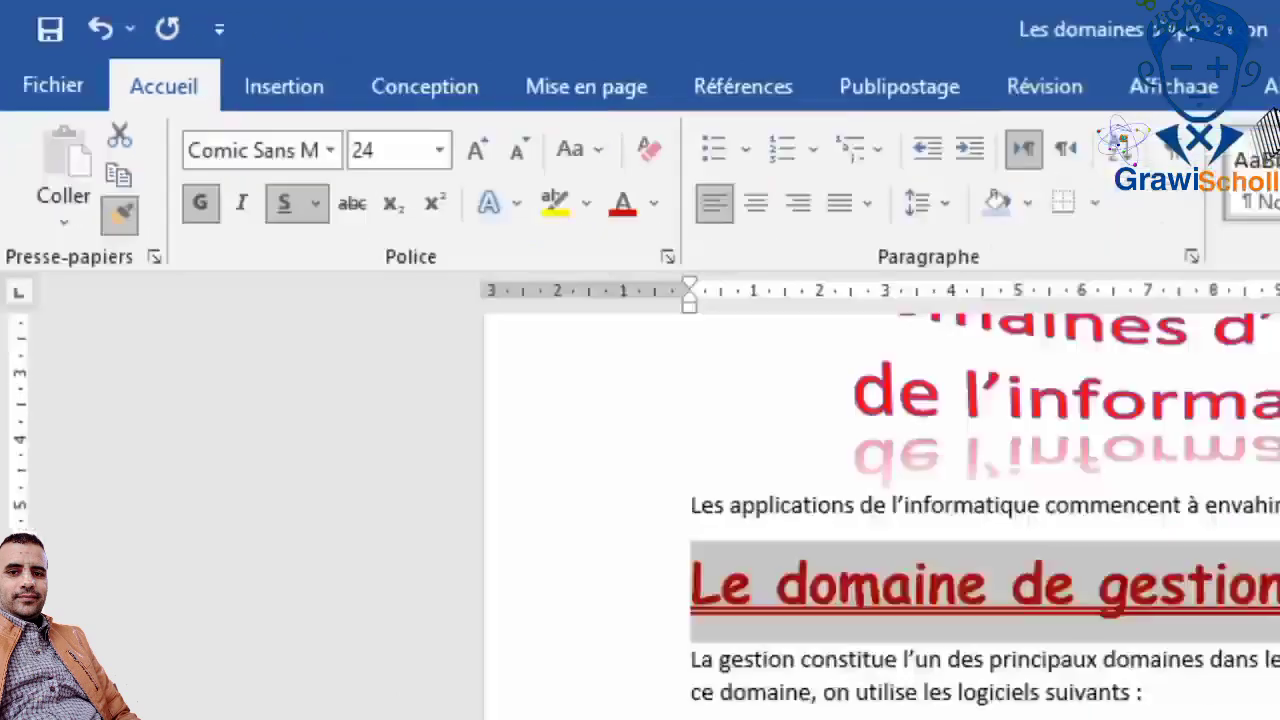
scroll(862, 592, down, 1)
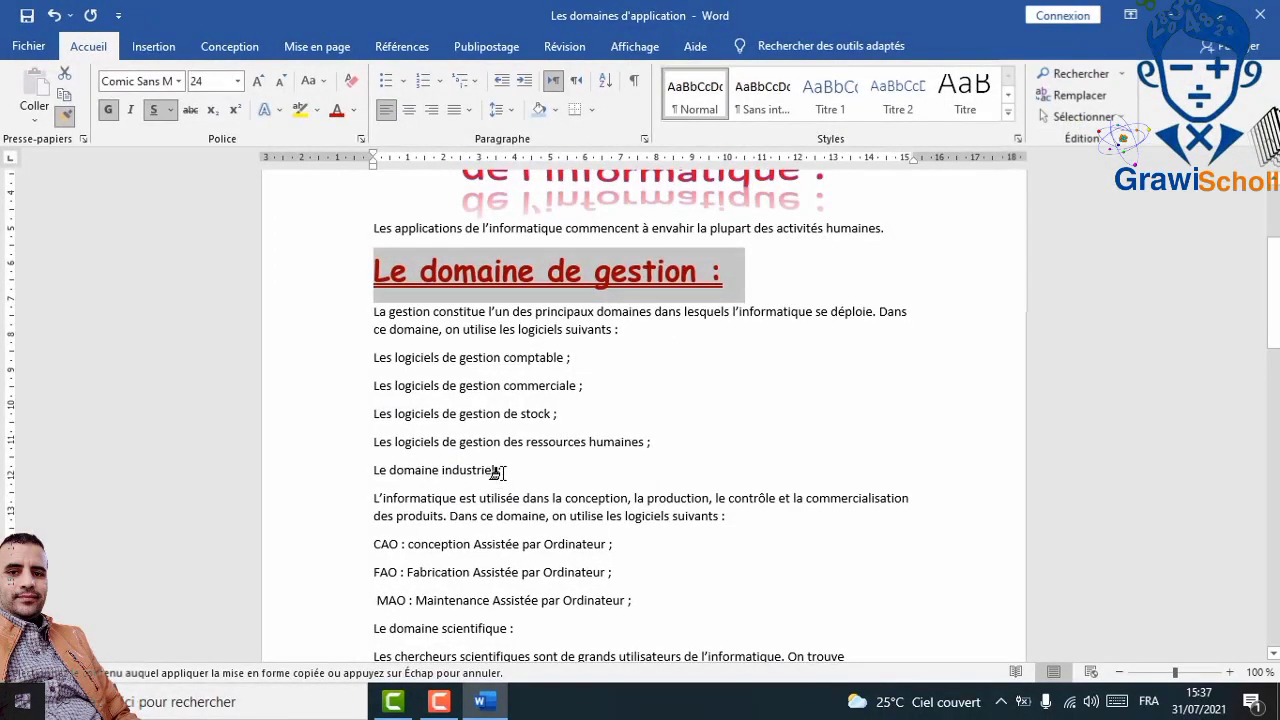
drag(497, 472, 346, 496)
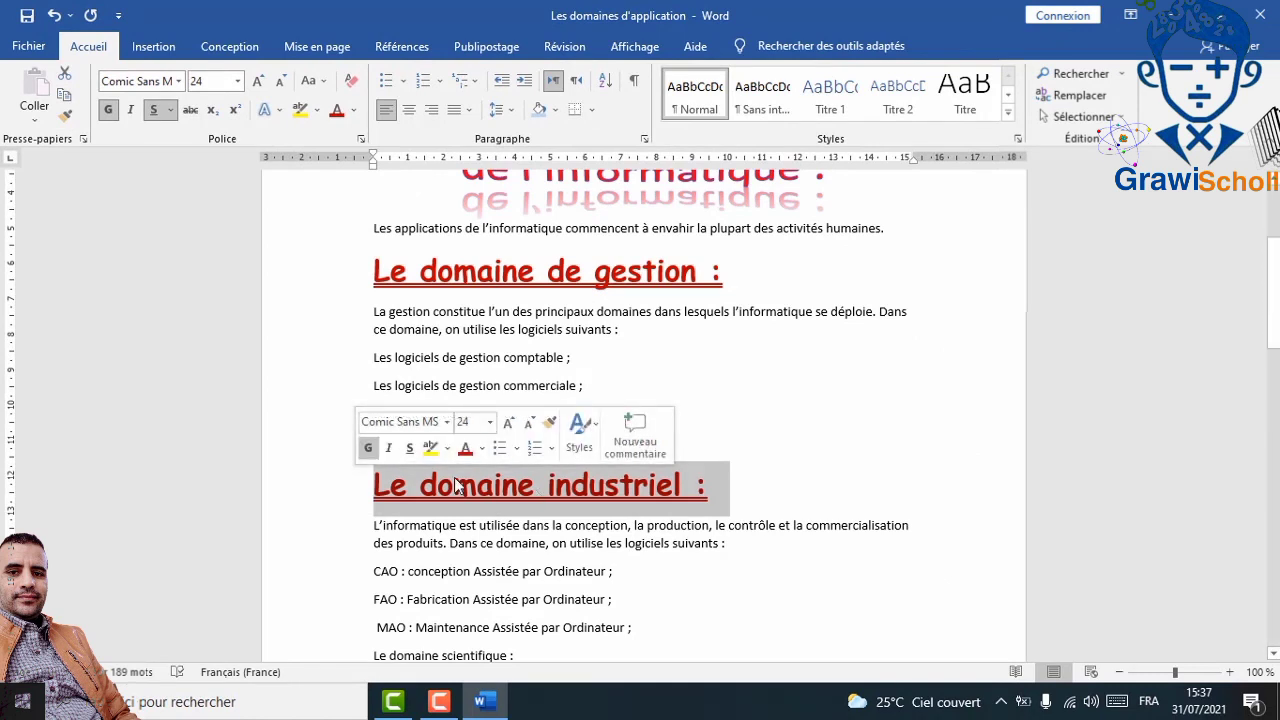
- Copy the formatting of "Le domaine industriel :" onto the headings "Le domaine scientifique :" and "Le domaine pédagogique :", and end format copying
click(66, 118)
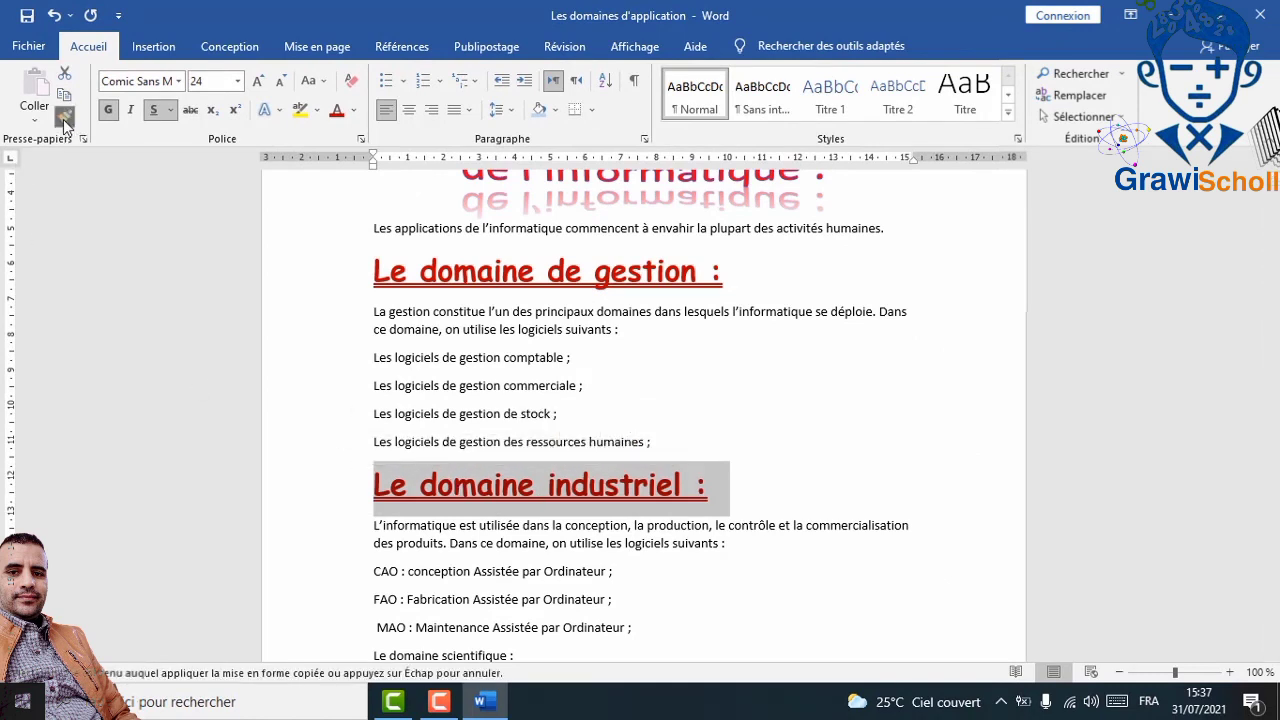
scroll(284, 362, down, 4)
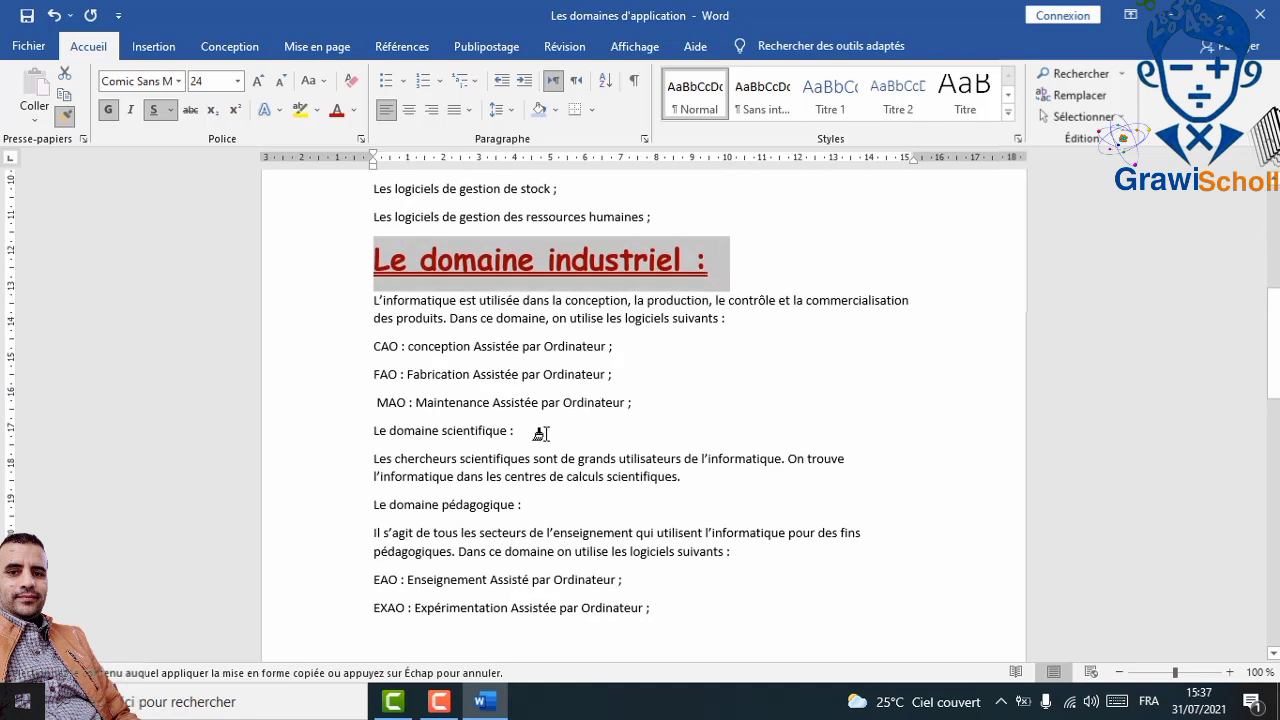
drag(528, 432, 348, 436)
scroll(351, 440, down, 3)
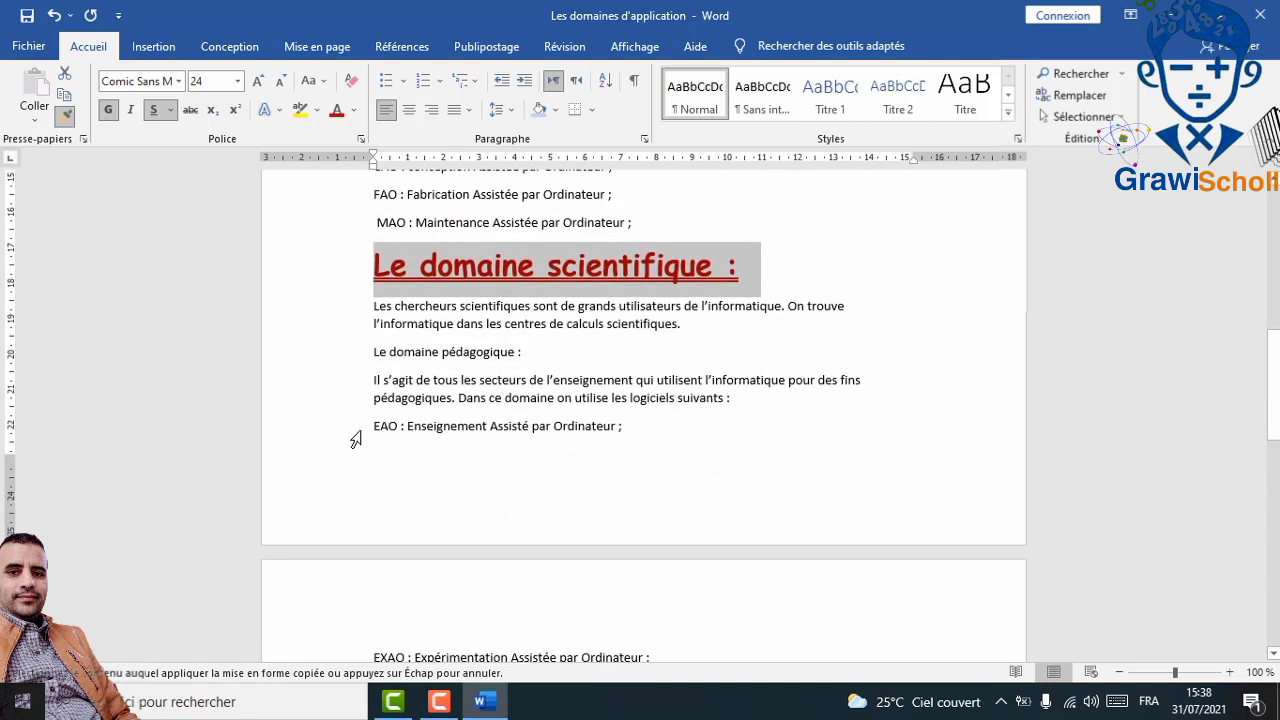
scroll(354, 437, down, 2)
scroll(354, 437, up, 1)
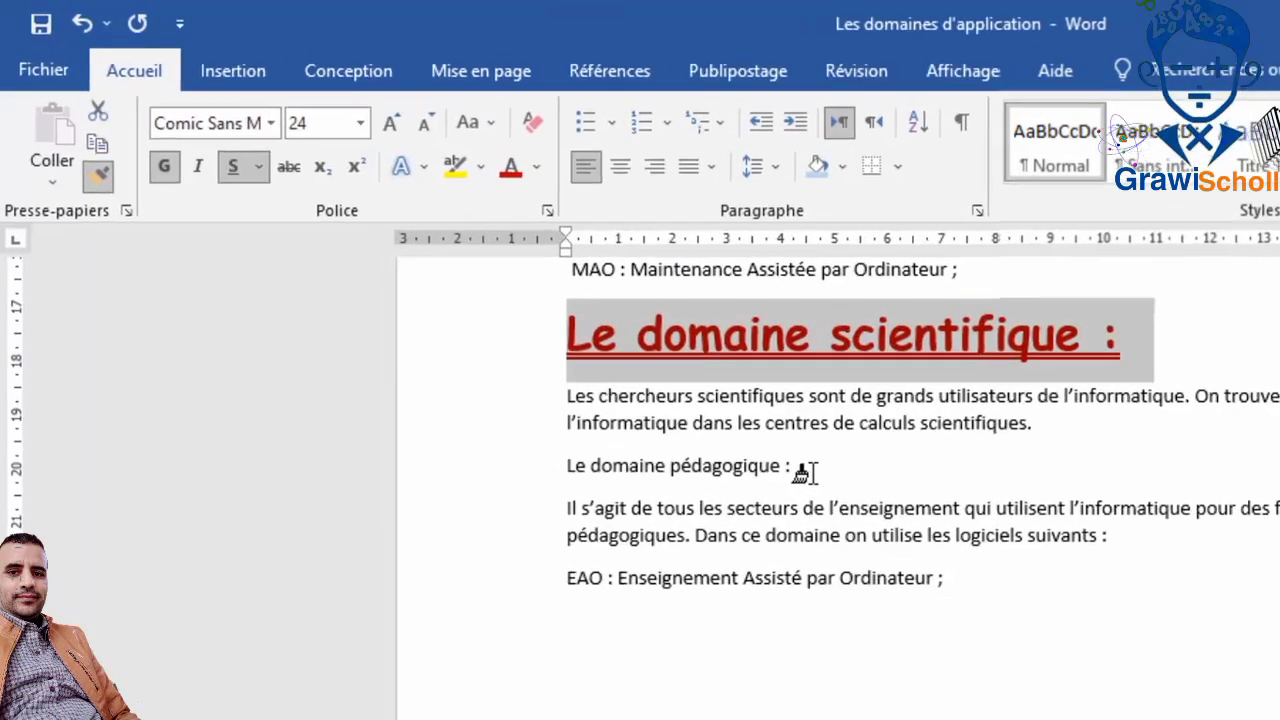
mouse_move(618, 362)
mouse_down()
mouse_move(562, 371)
mouse_move(412, 349)
mouse_up()
drag(469, 399, 469, 399)
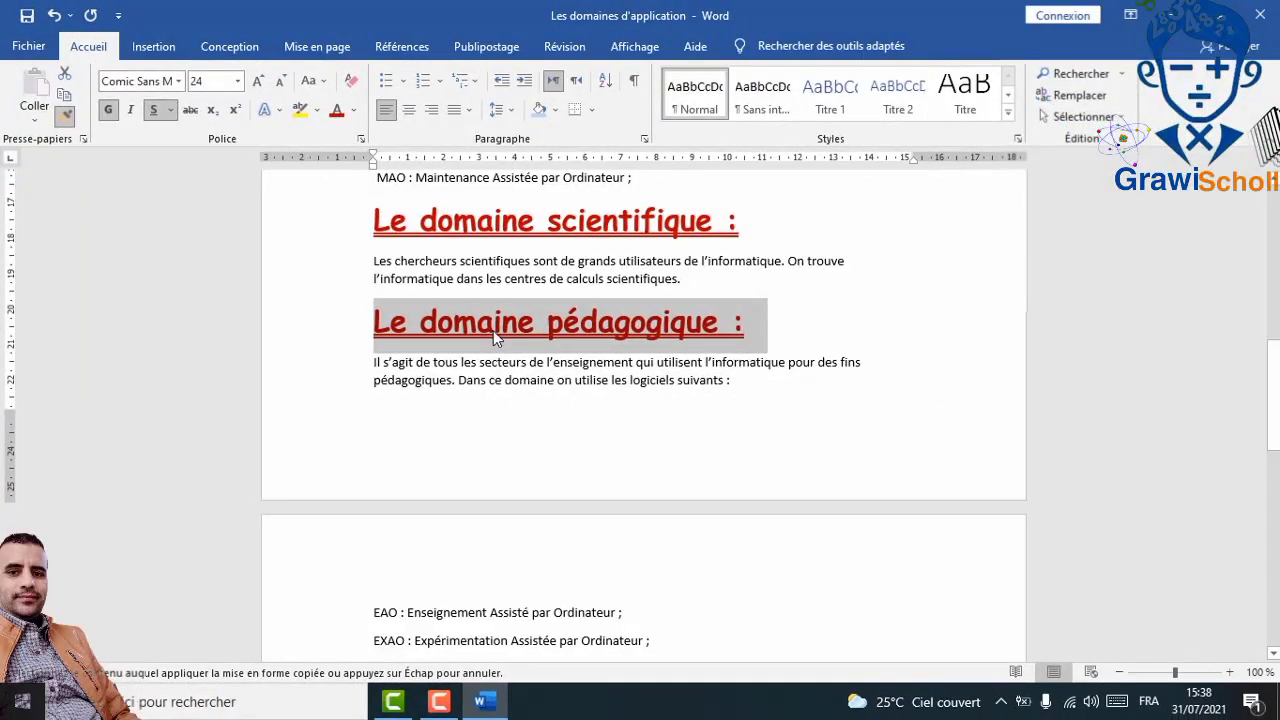
click(66, 118)
- Set the introductory sentence below the WordArt title to font size 14 and the Verdana font
scroll(626, 408, up, 10)
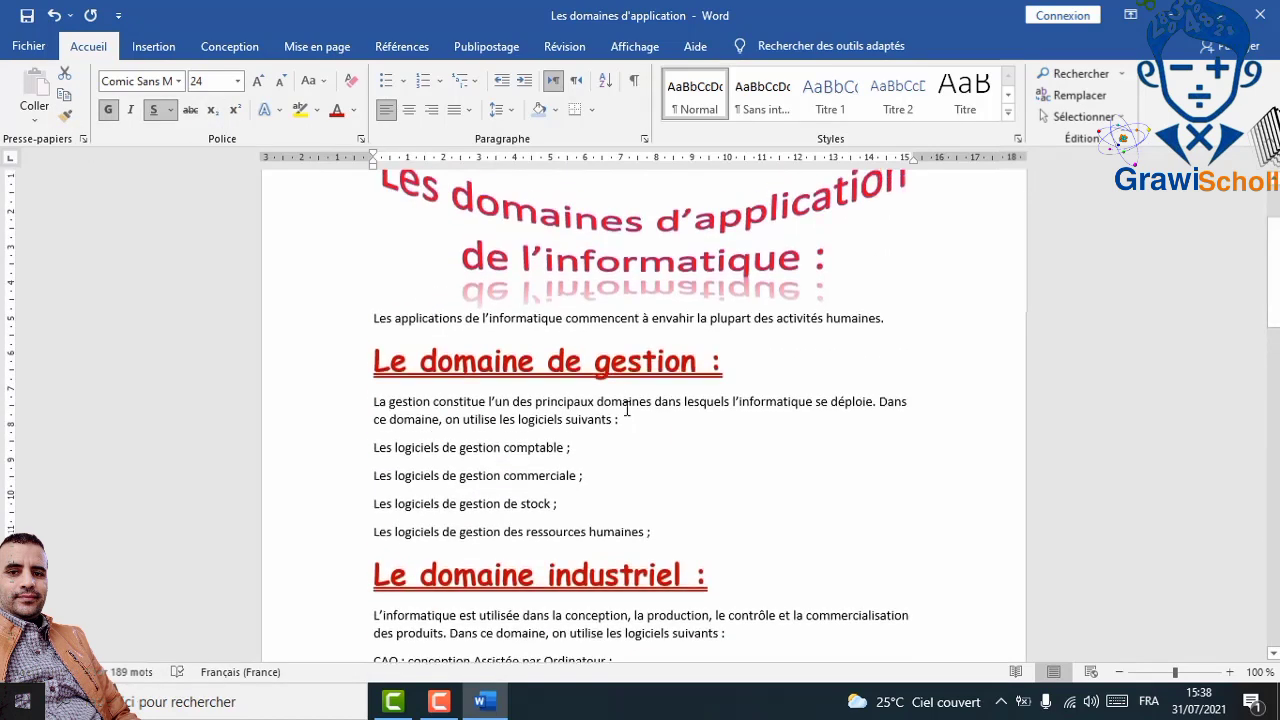
scroll(627, 408, up, 3)
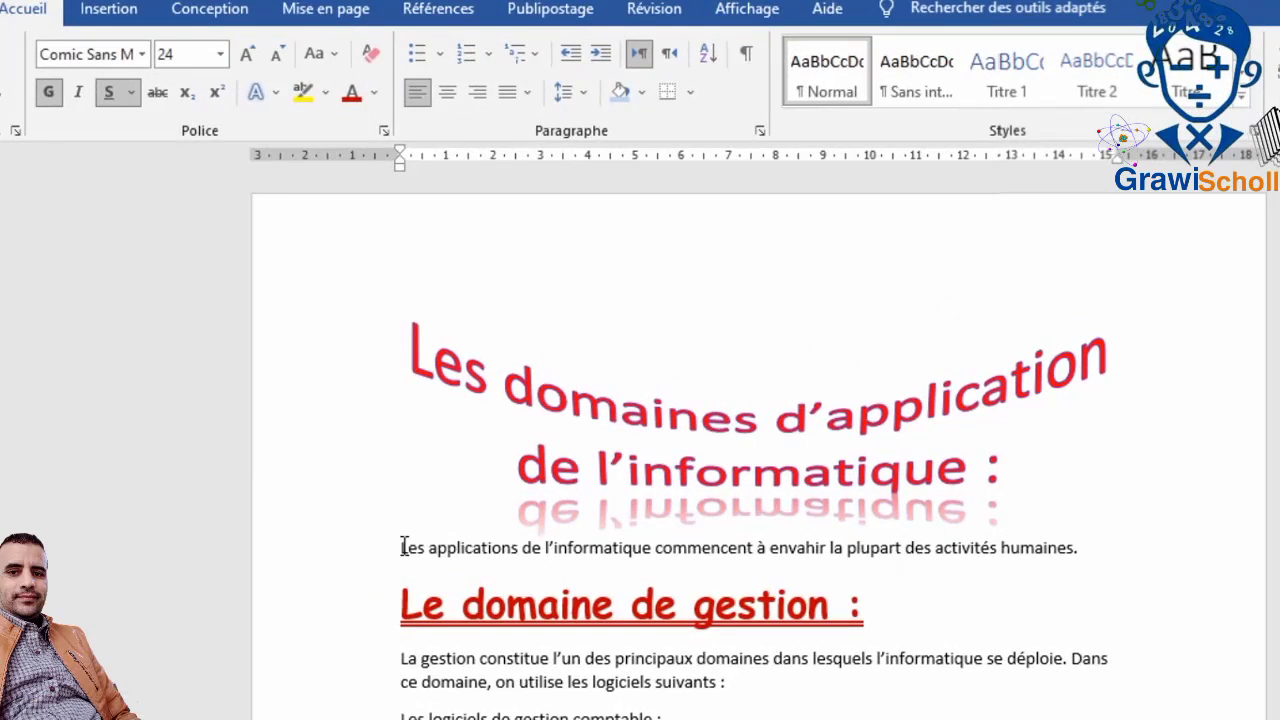
drag(405, 547, 1093, 557)
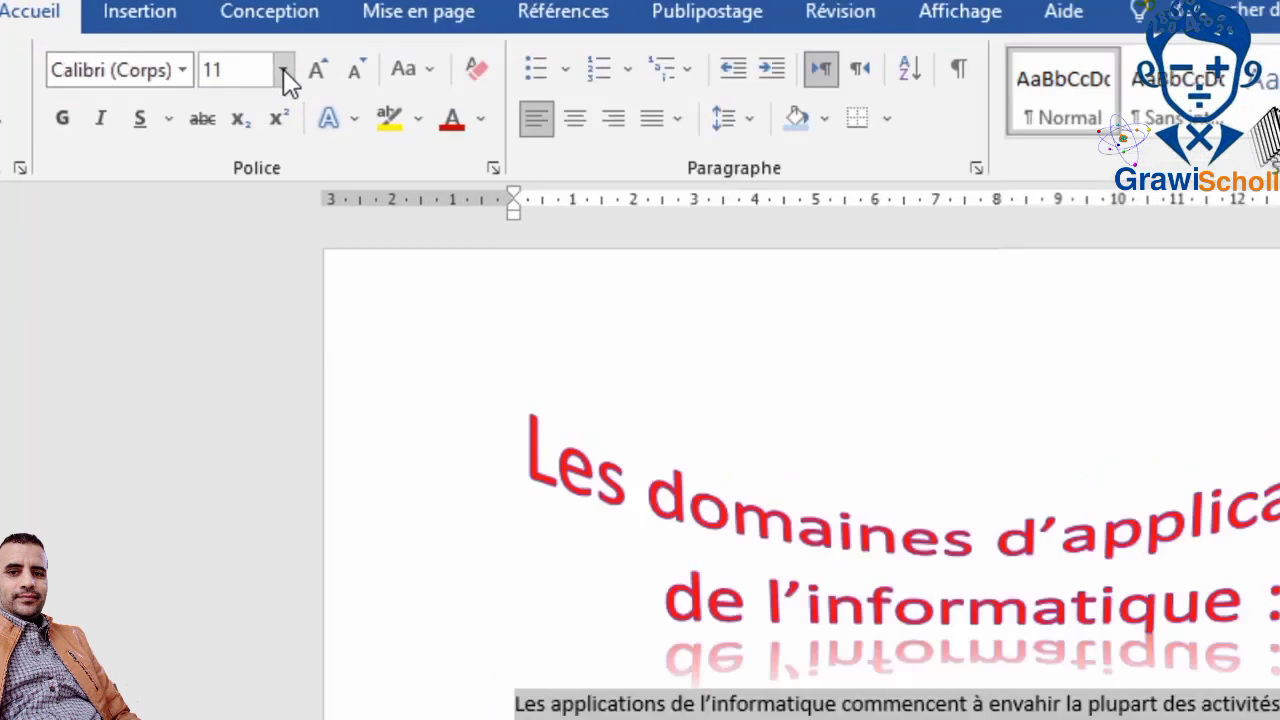
click(220, 54)
click(319, 323)
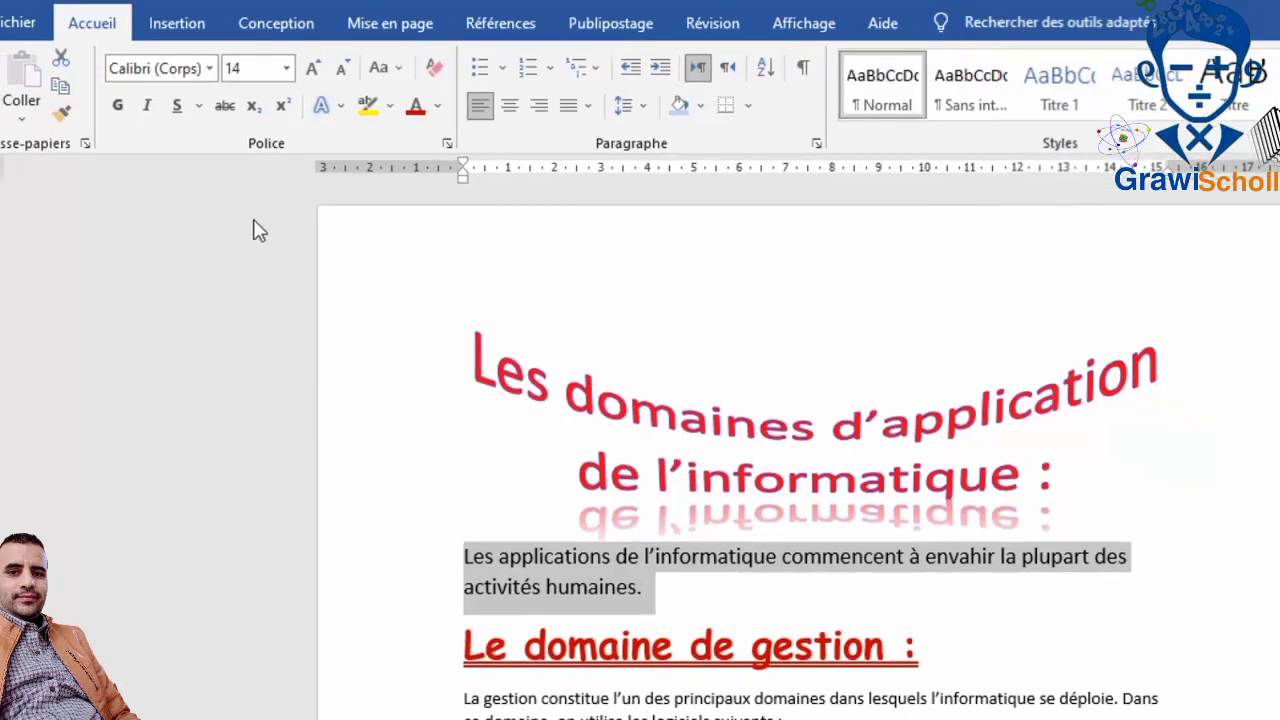
click(209, 70)
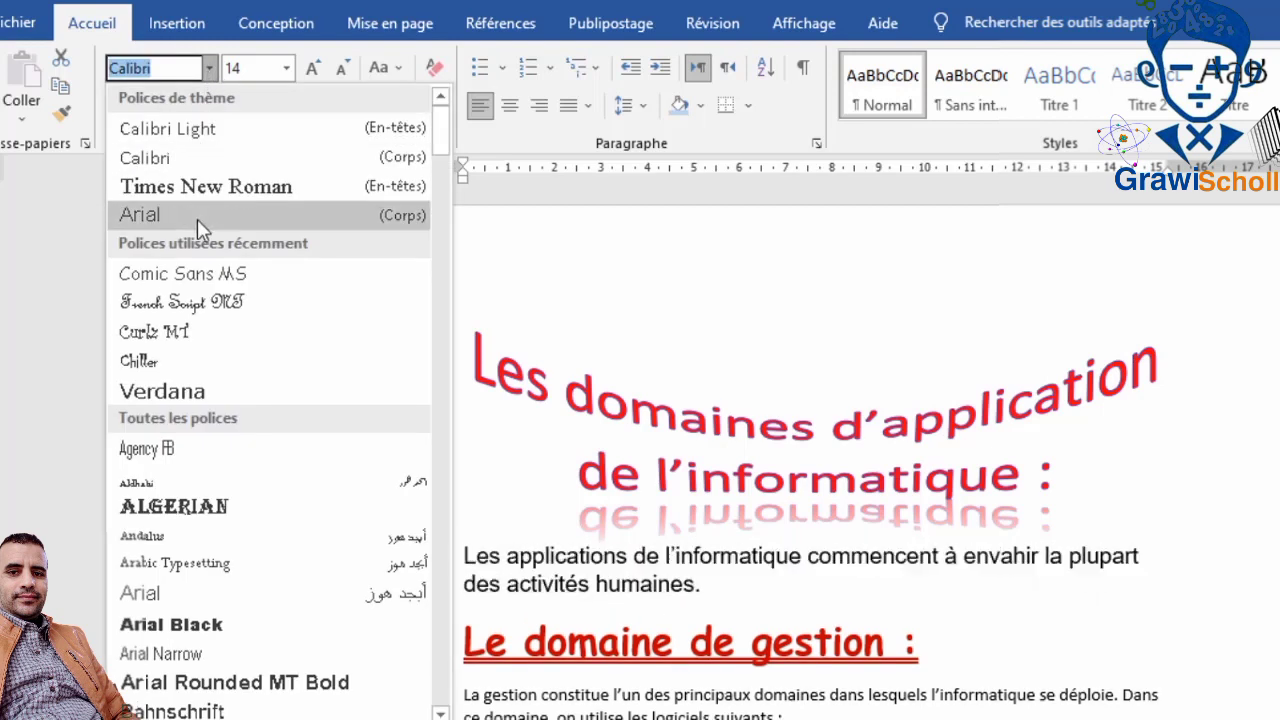
key(Escape)
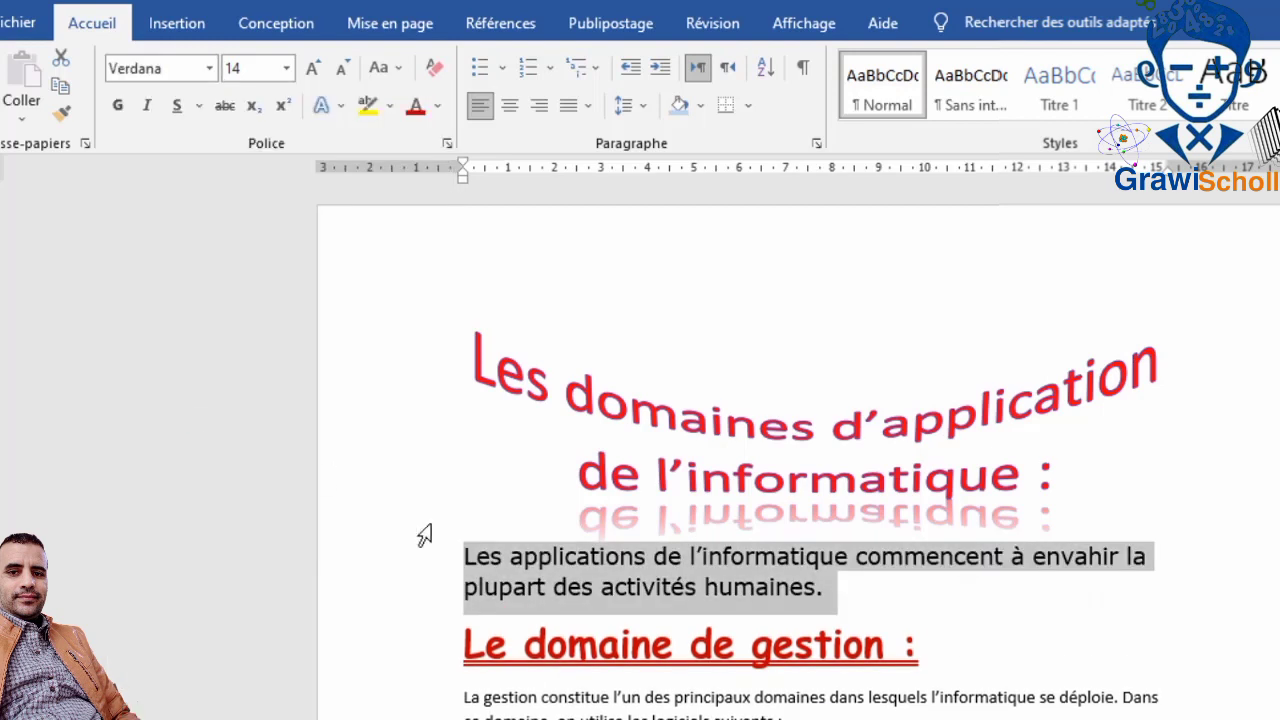
- Copy the introductory sentence's formatting onto the body text under "Le domaine de gestion :" and "Le domaine industriel :"
click(59, 113)
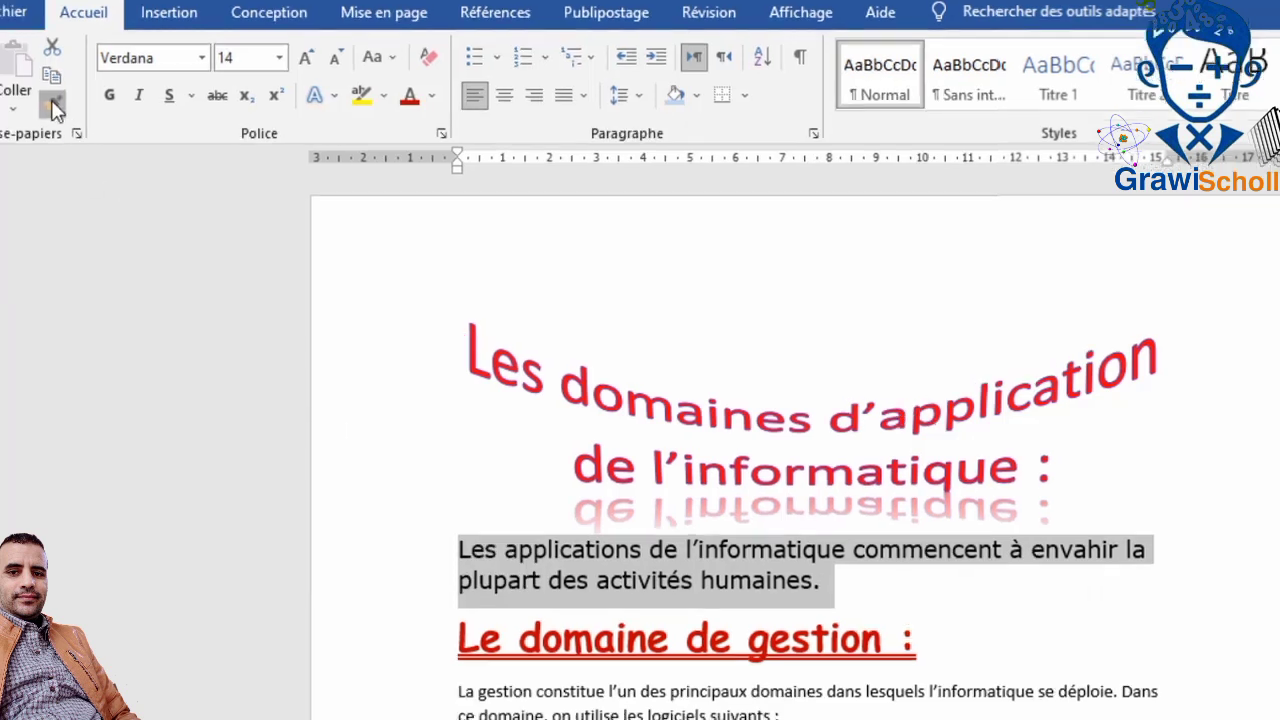
scroll(462, 512, down, 3)
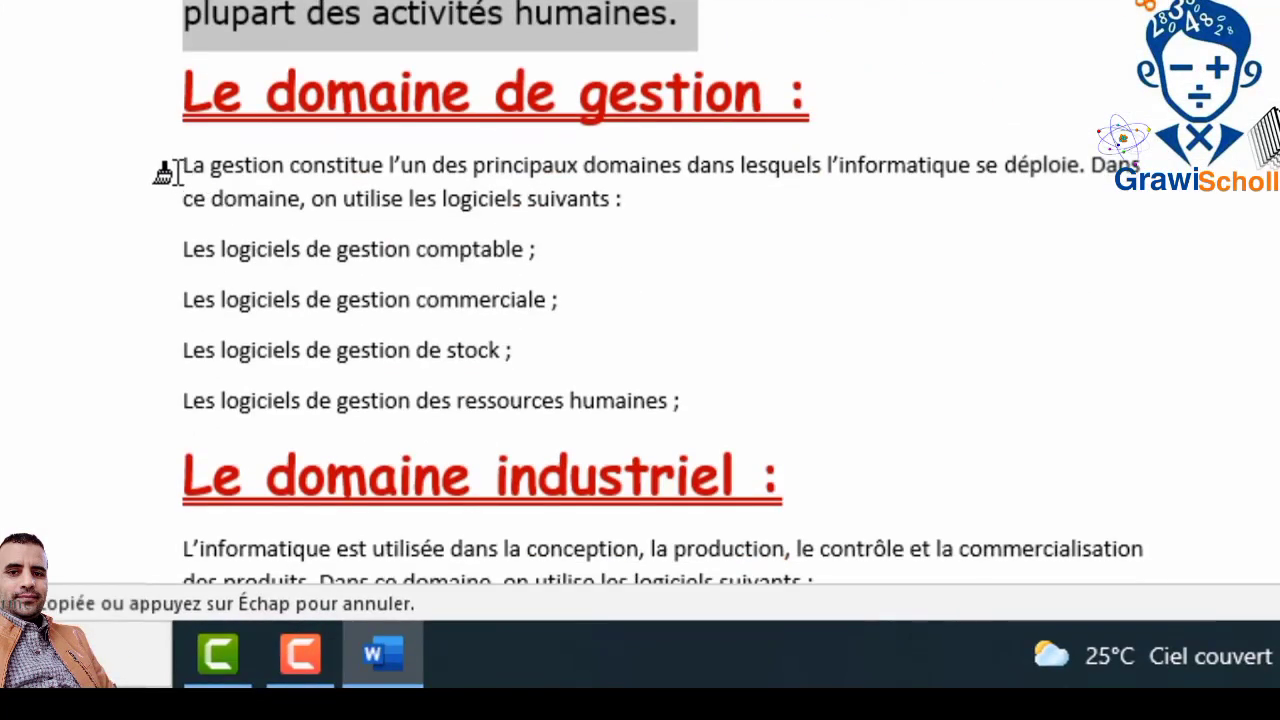
mouse_move(163, 171)
mouse_down()
mouse_move(391, 303)
mouse_move(690, 393)
mouse_up()
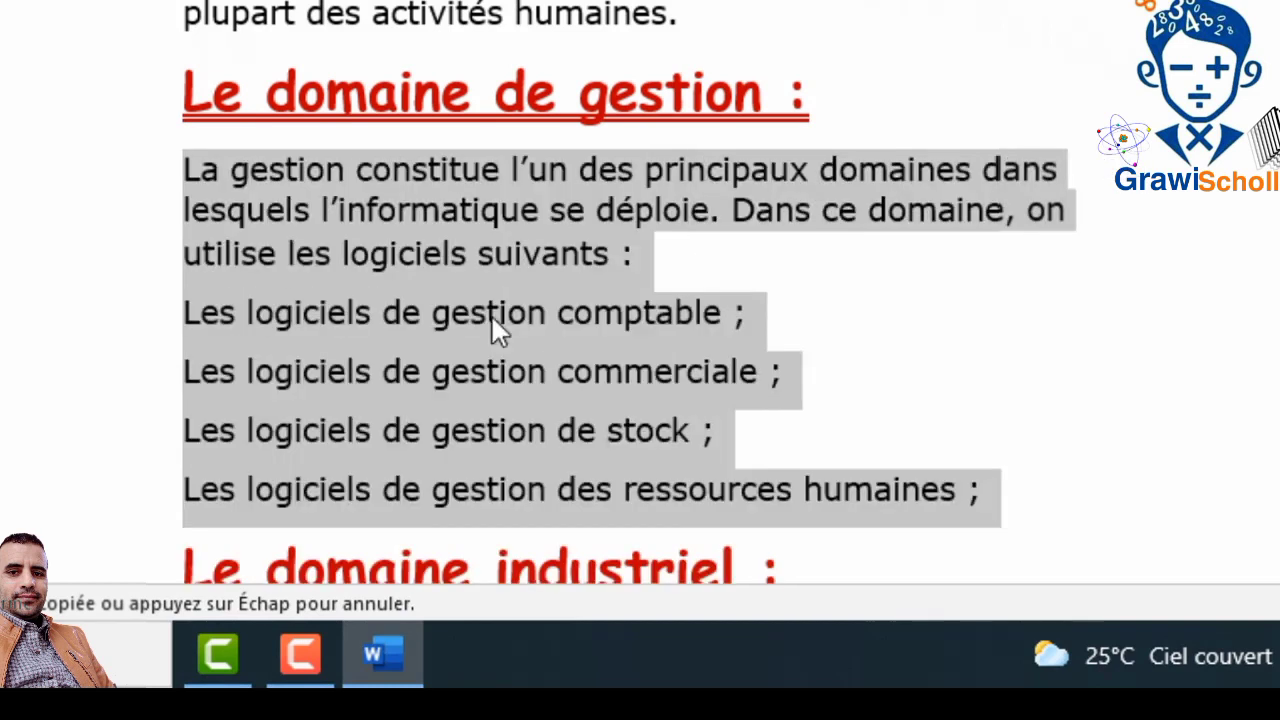
scroll(491, 331, down, 6)
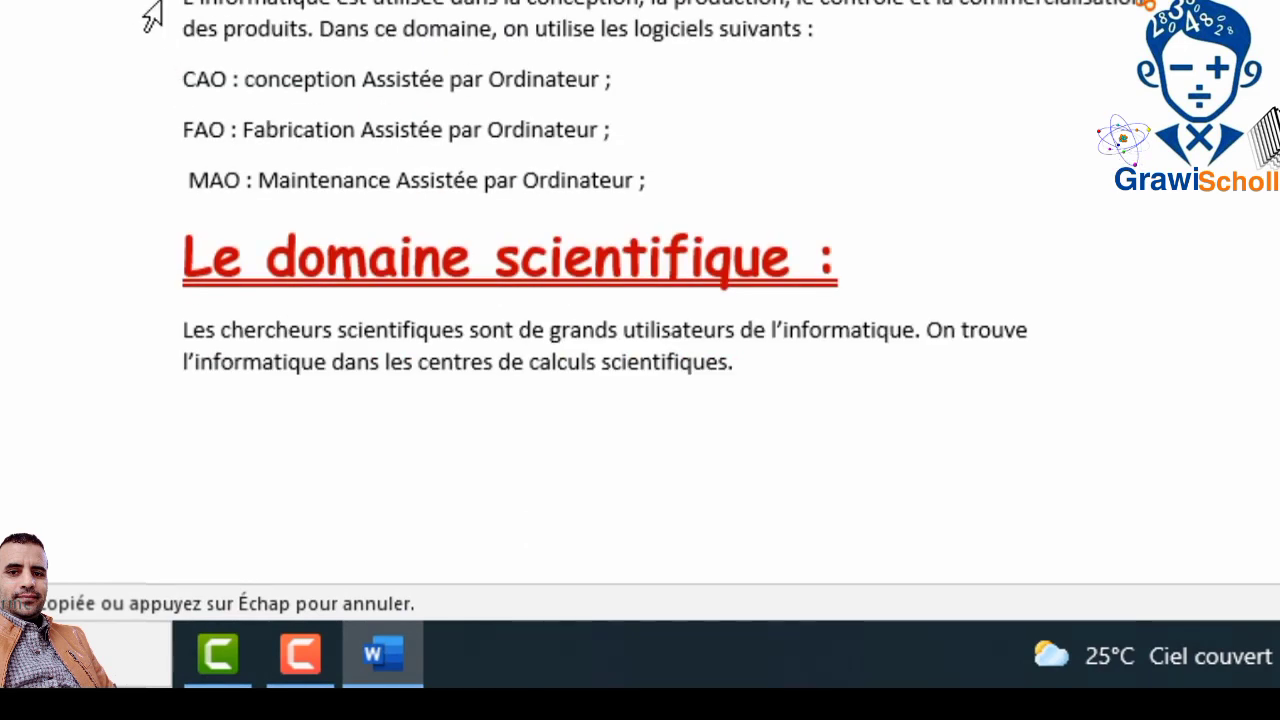
mouse_move(160, 3)
mouse_down()
mouse_move(617, 114)
mouse_move(757, 176)
mouse_up()
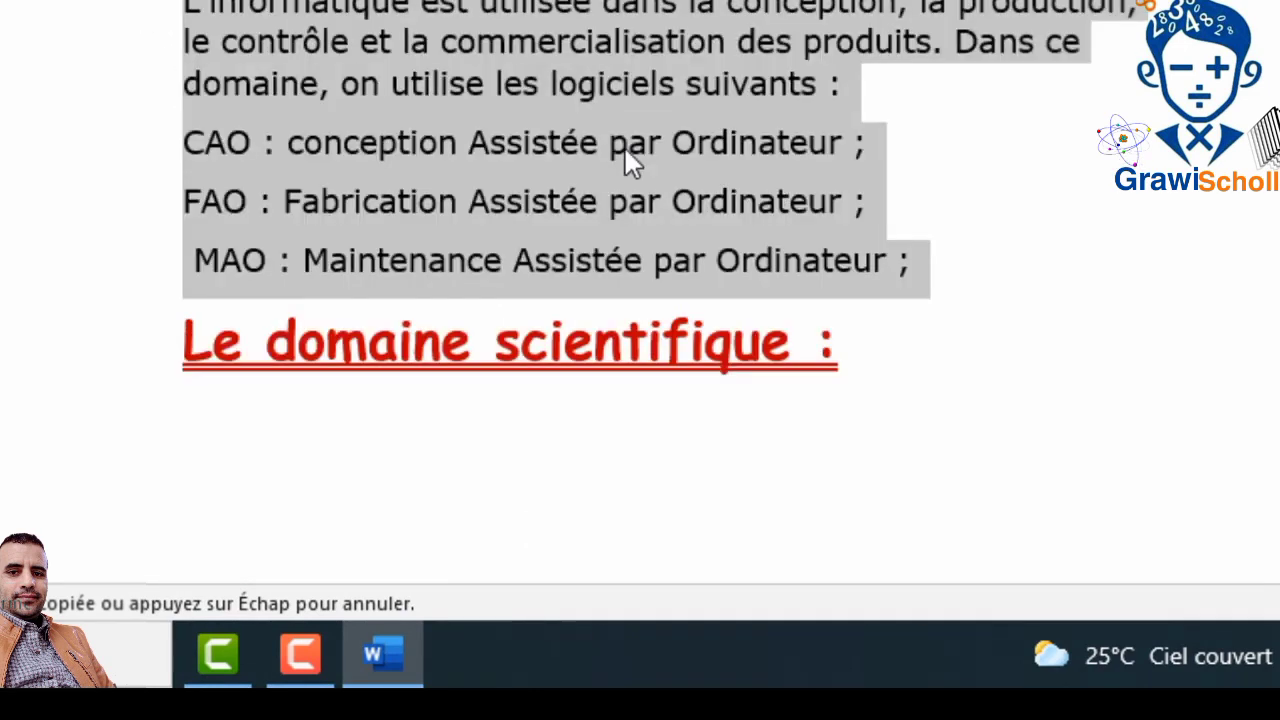
- Apply the copied body formatting to the text under "Le domaine scientifique :" and "Le domaine pédagogique :", and end format copying
scroll(480, 123, down, 1)
scroll(487, 125, down, 5)
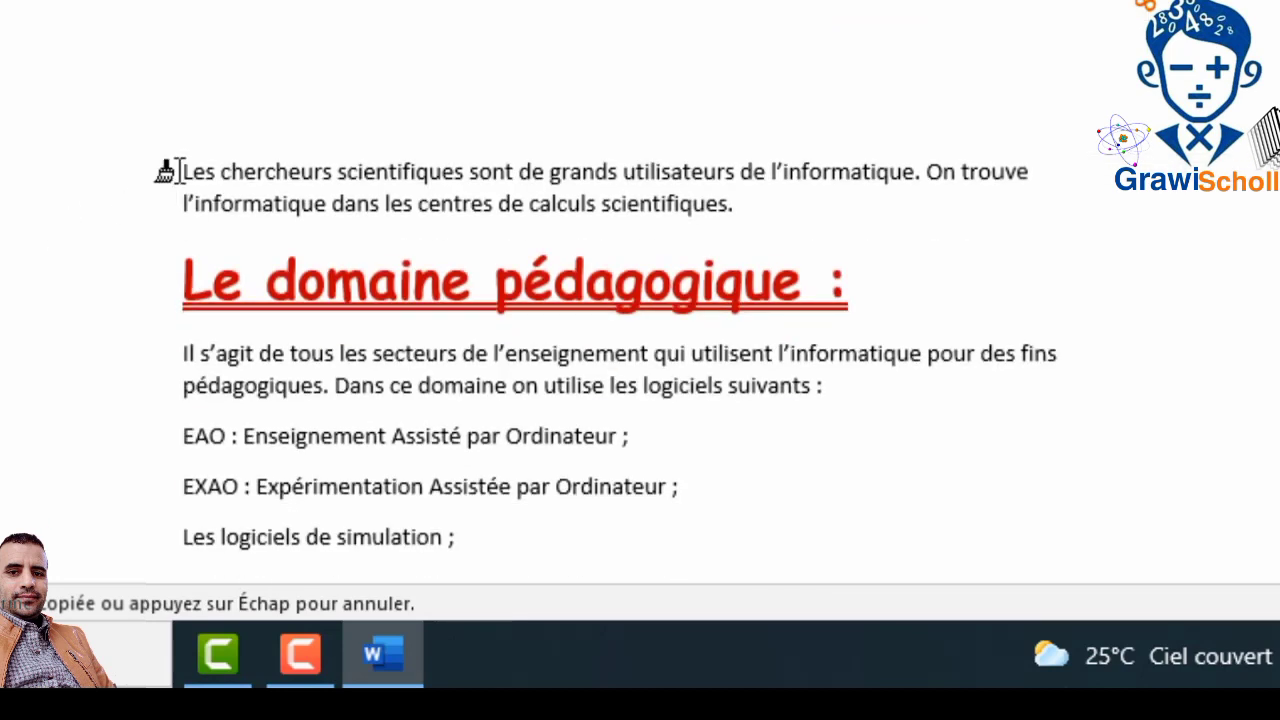
drag(180, 170, 763, 209)
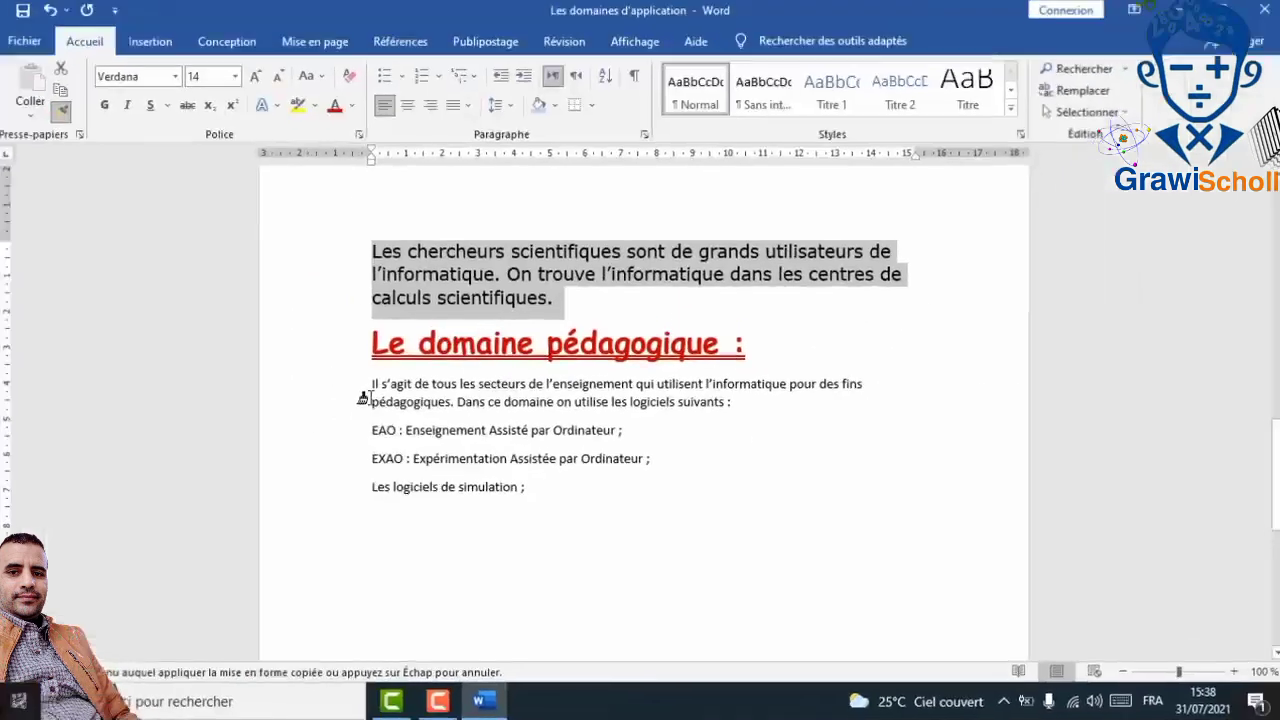
drag(366, 385, 564, 500)
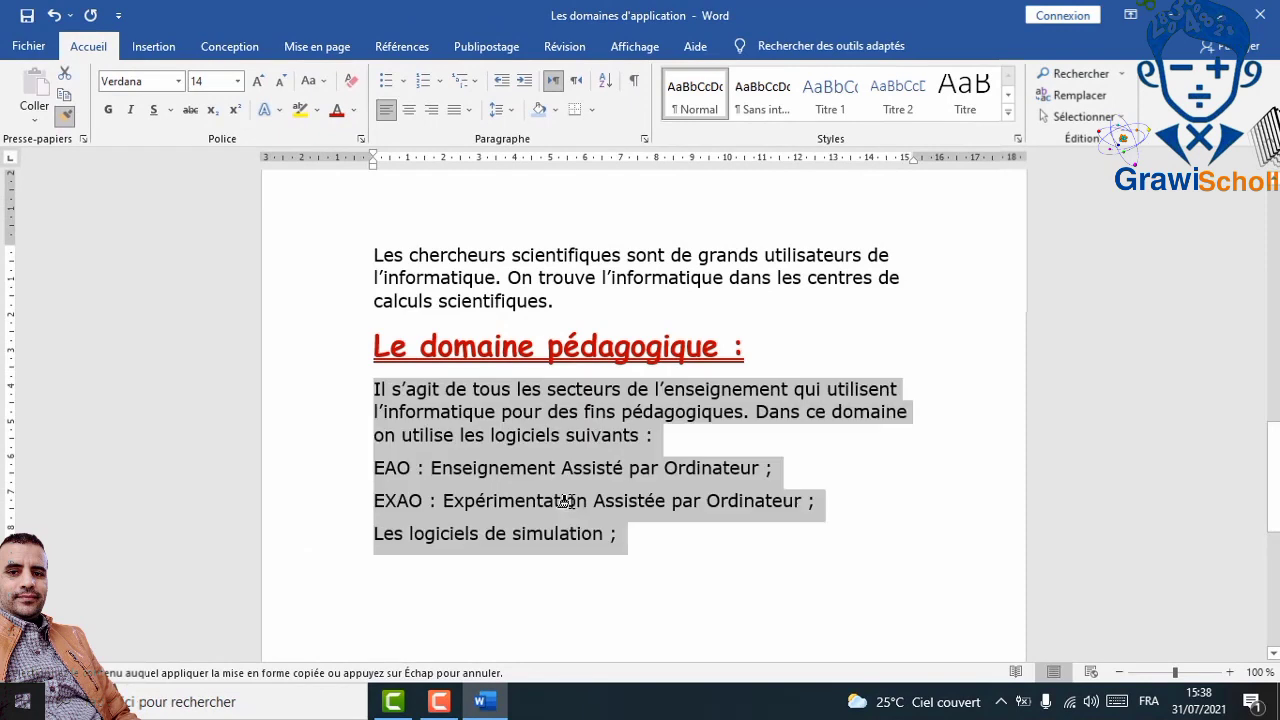
scroll(515, 485, up, 6)
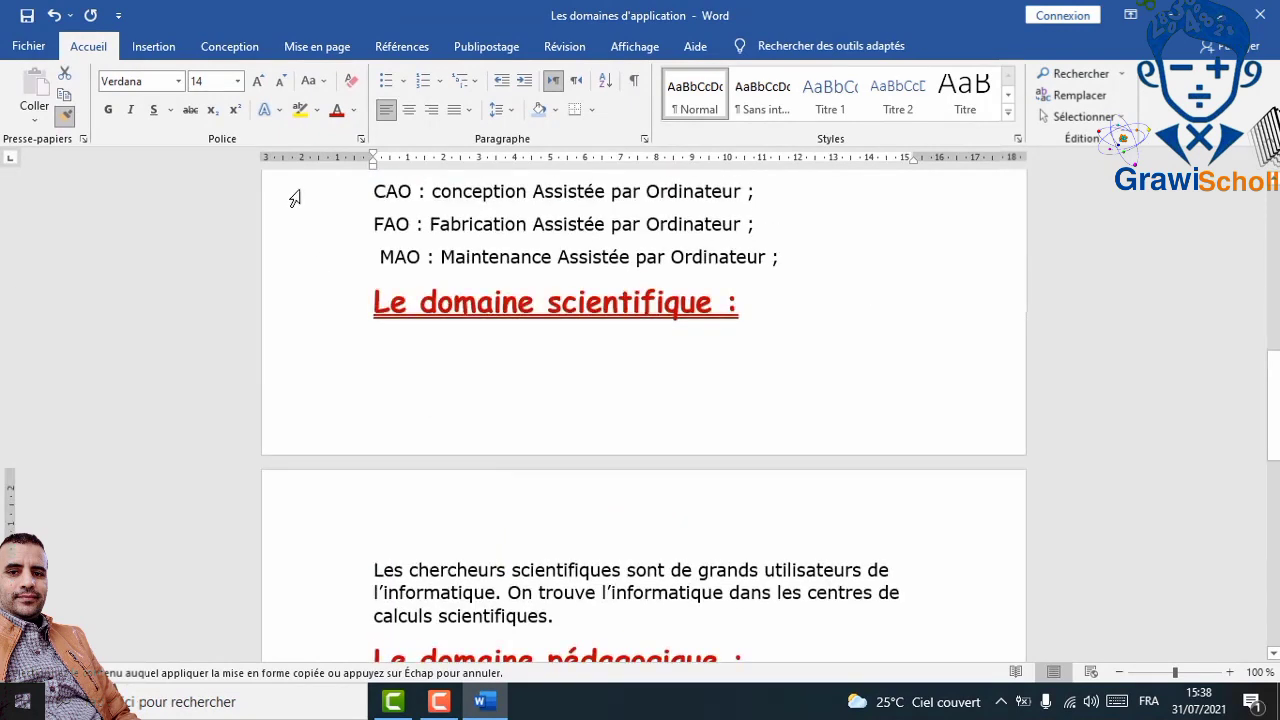
click(64, 119)
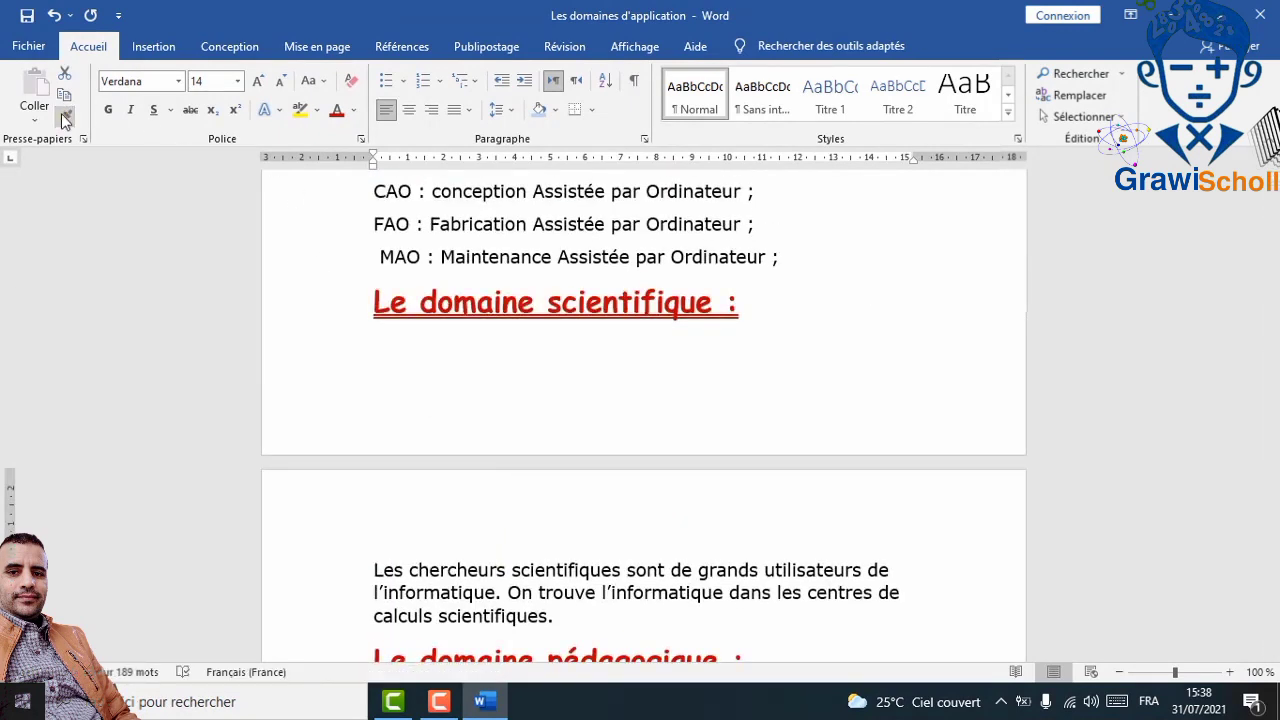
scroll(388, 270, up, 10)
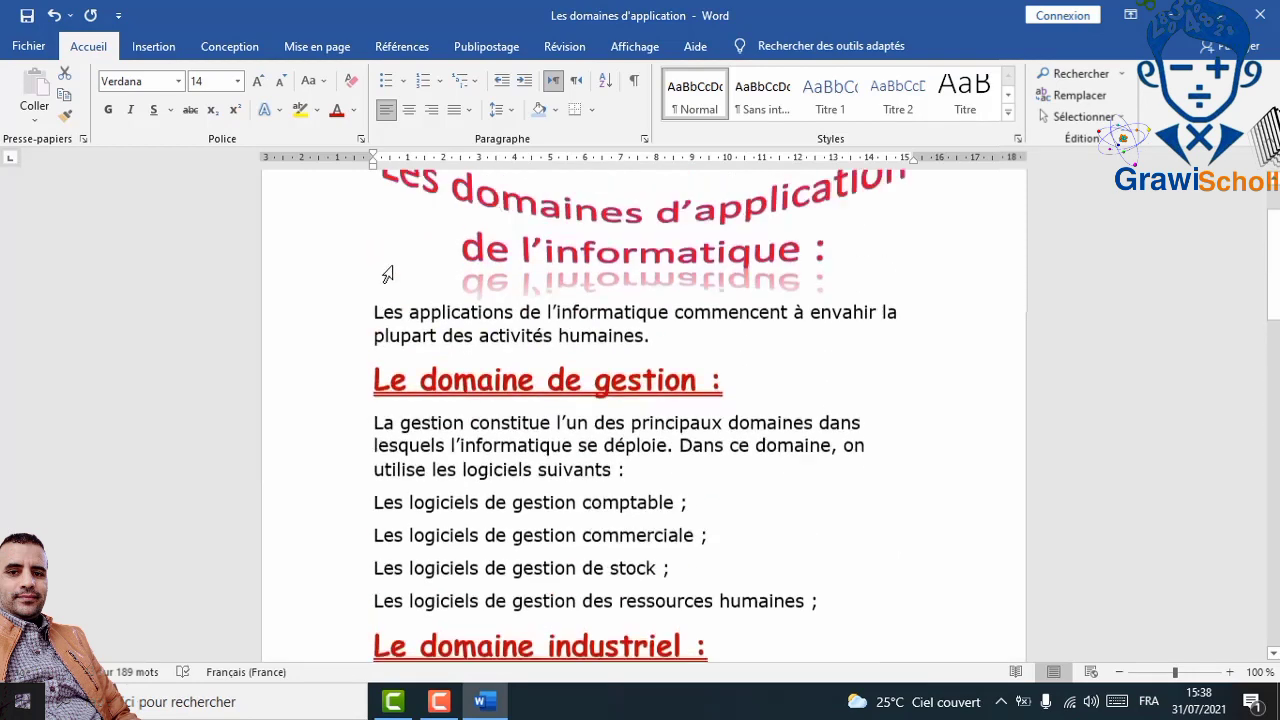
scroll(390, 270, up, 2)
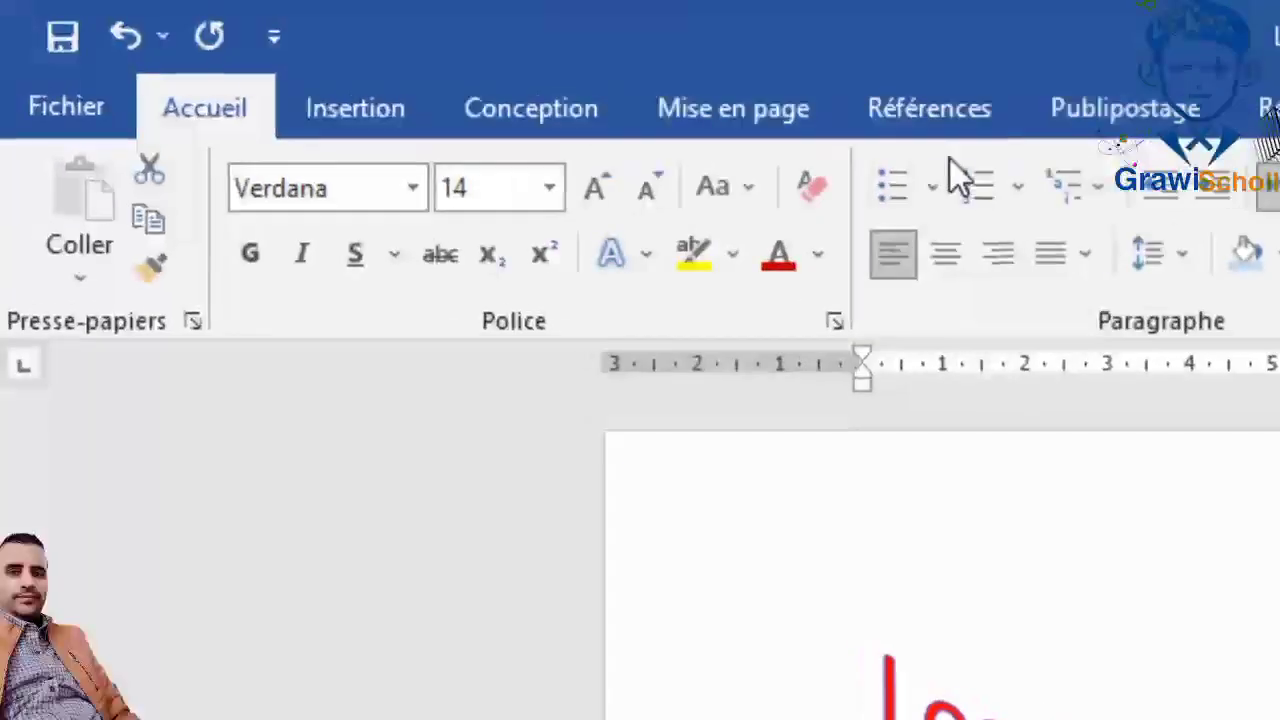
click(929, 186)
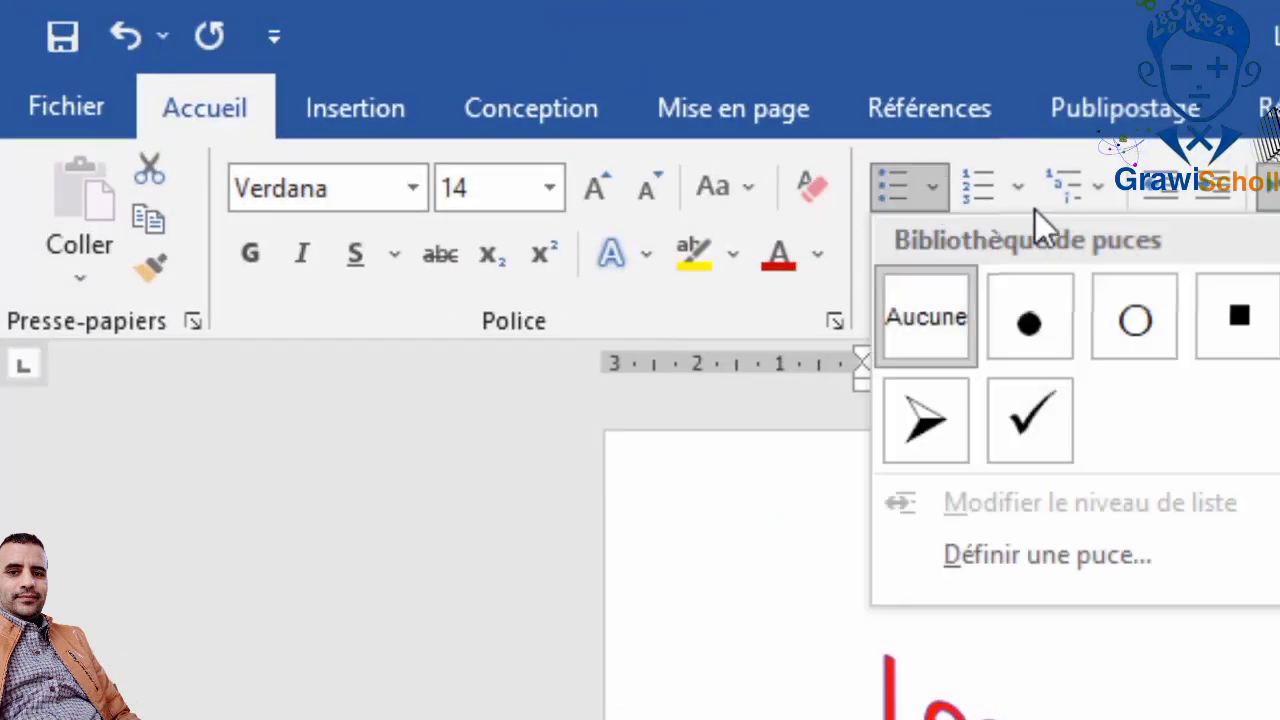
click(1018, 188)
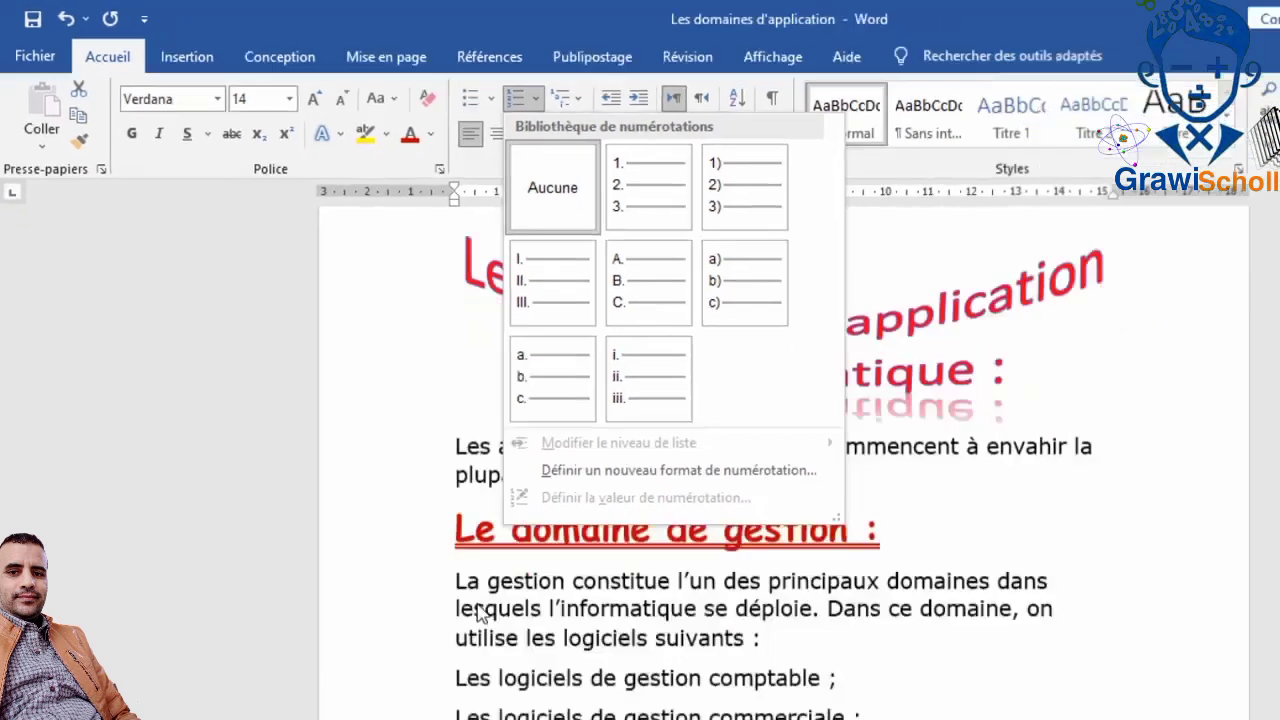
click(506, 643)
- Format the four "Les logiciels de gestion" lines under "Le domaine de gestion :" as a checkmark bulleted list
scroll(411, 612, down, 2)
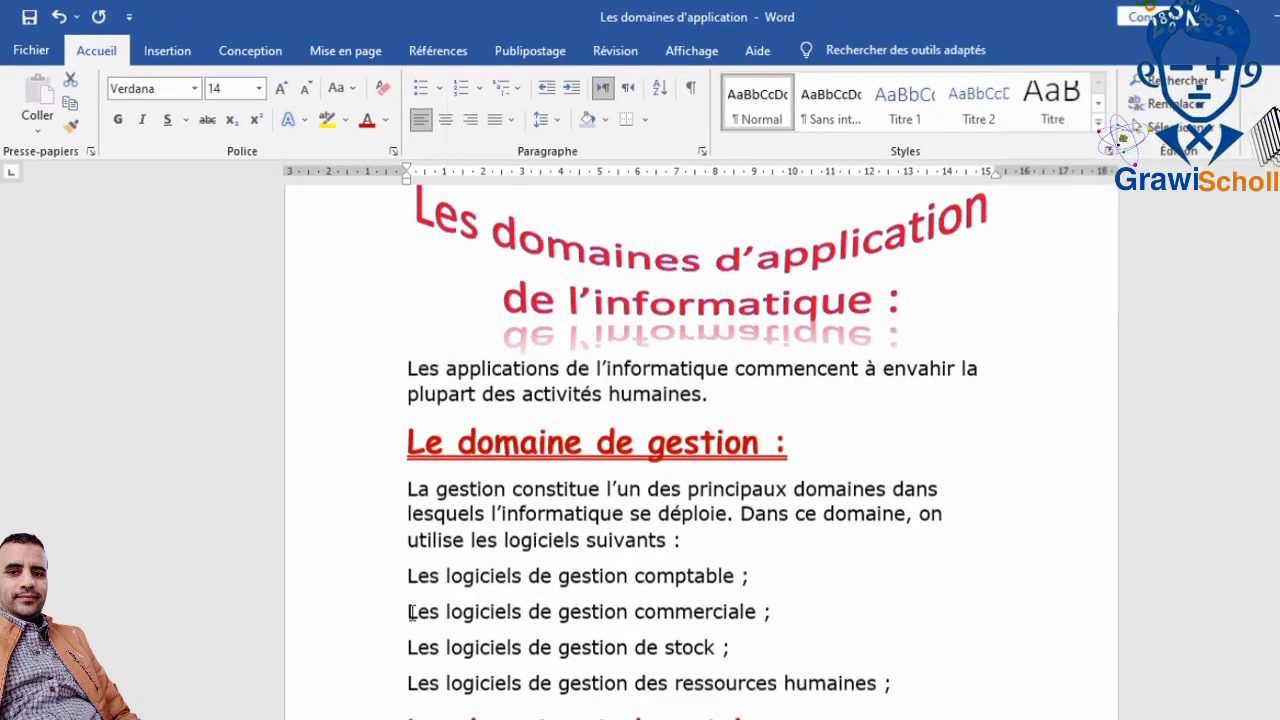
scroll(397, 573, down, 1)
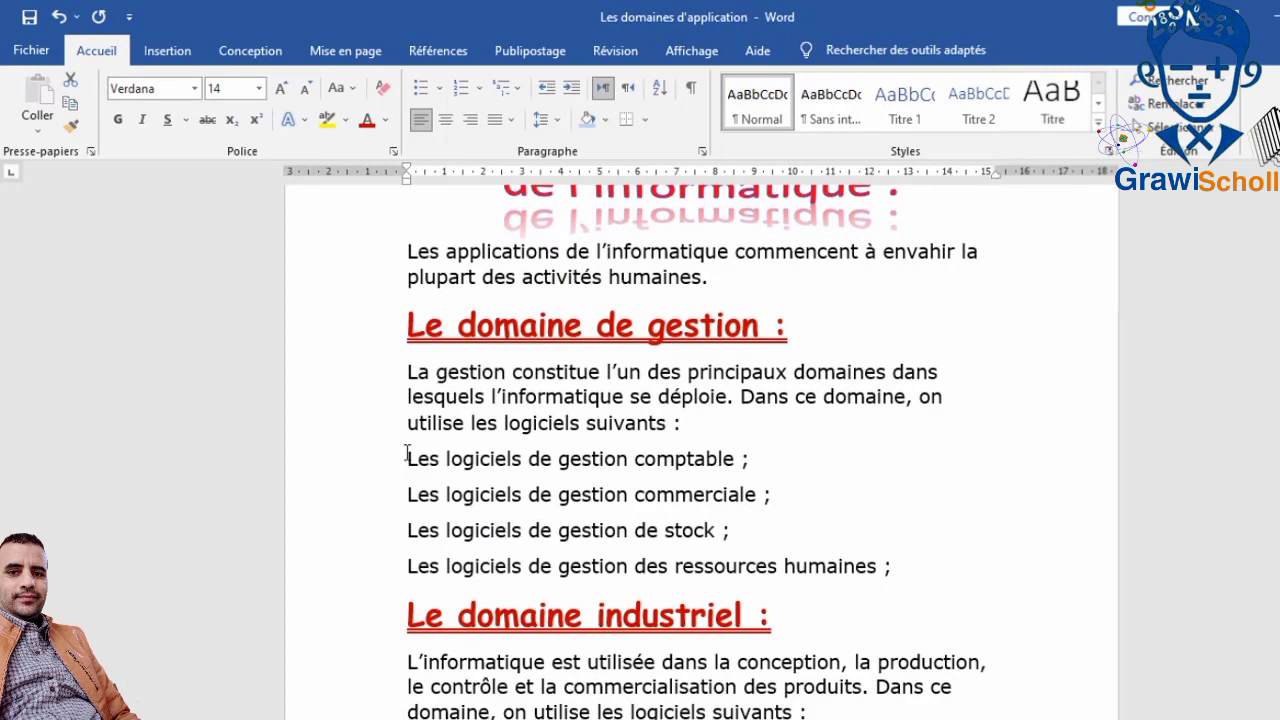
drag(407, 455, 904, 573)
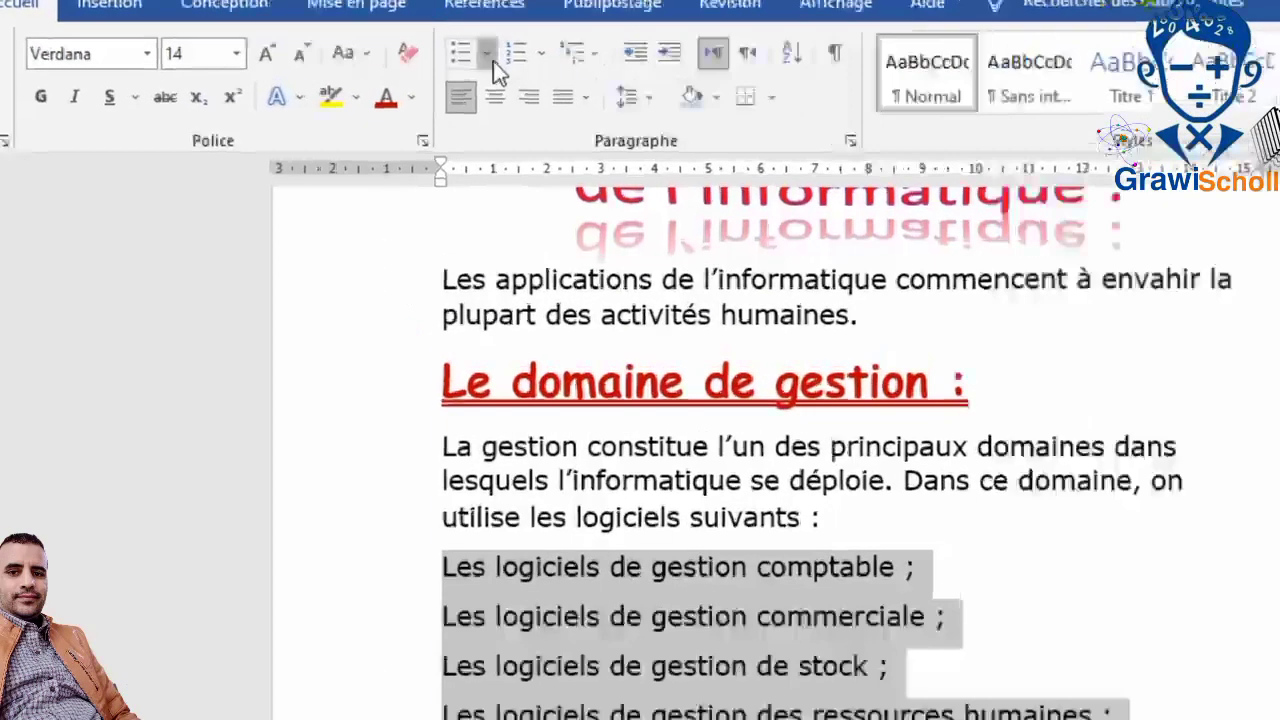
click(376, 41)
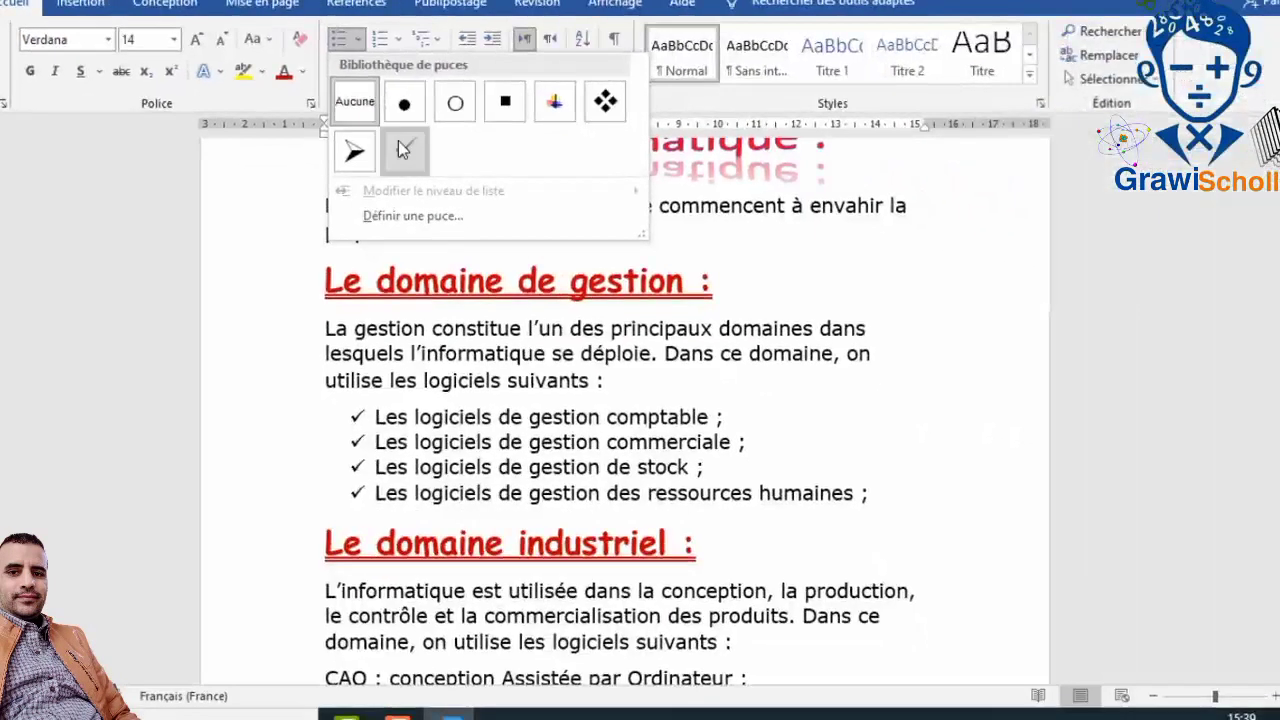
click(403, 148)
- Apply checkmark bullets to the CAO, FAO and MAO lines under "Le domaine industriel :"
scroll(473, 315, down, 5)
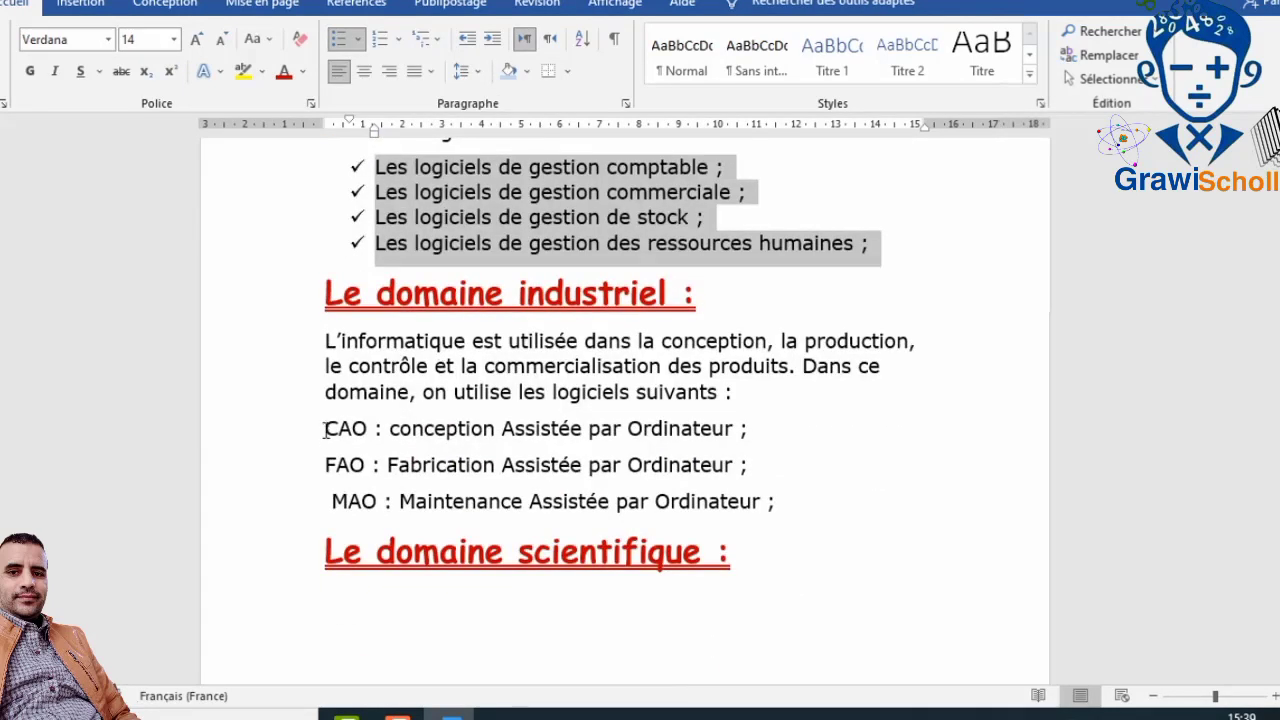
drag(325, 430, 775, 503)
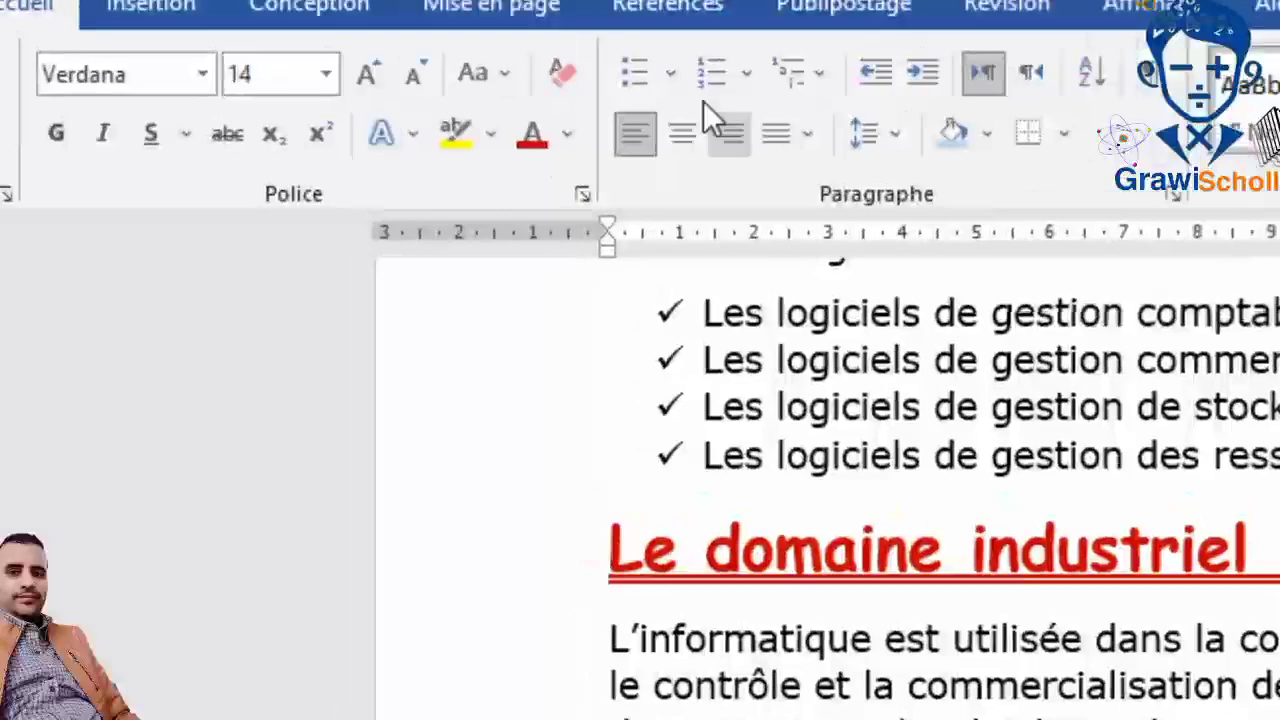
click(670, 73)
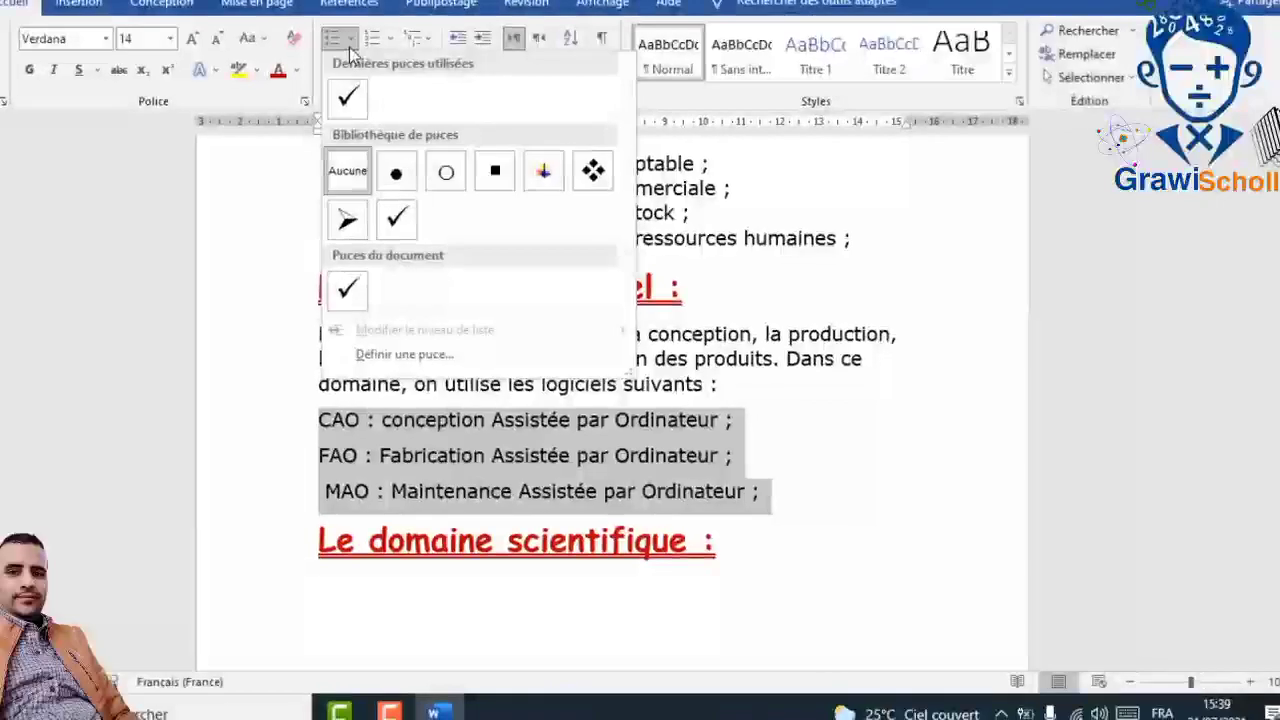
click(395, 221)
- Apply checkmark bullets to the EAO, EXAO and "Les logiciels de simulation" lines under "Le domaine pédagogique :"
scroll(395, 280, down, 8)
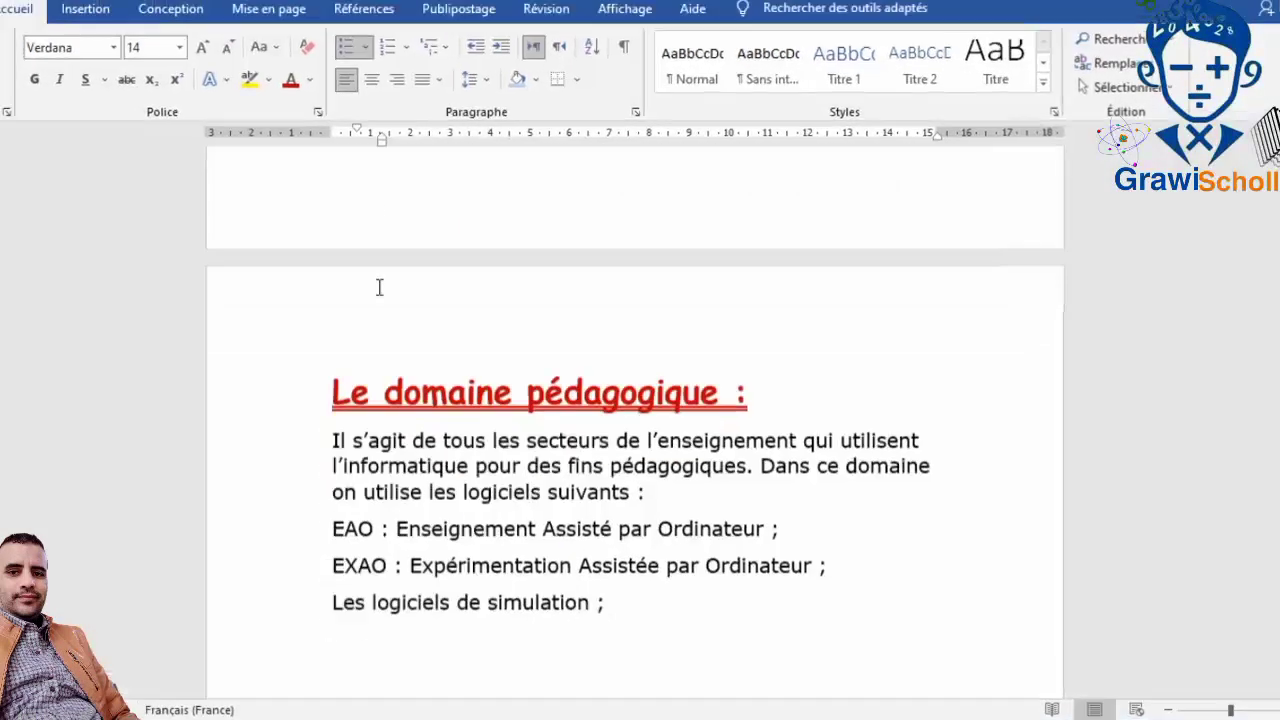
scroll(379, 287, down, 3)
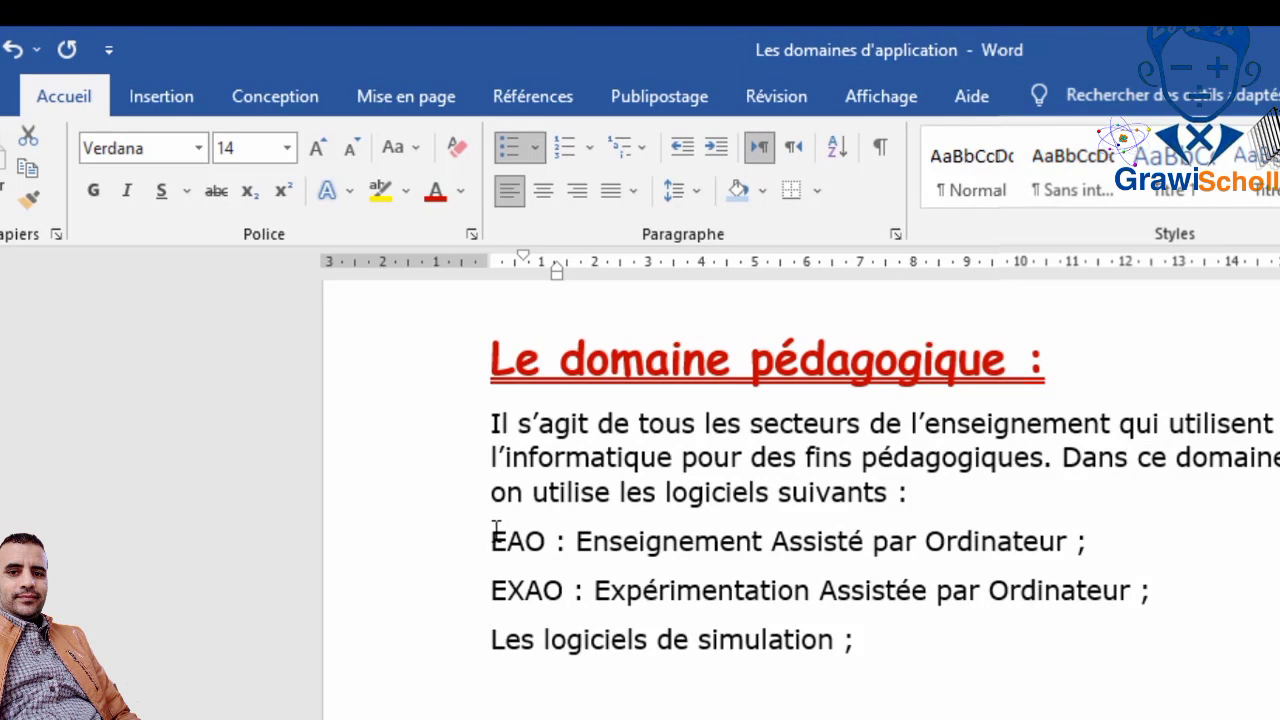
drag(496, 530, 886, 652)
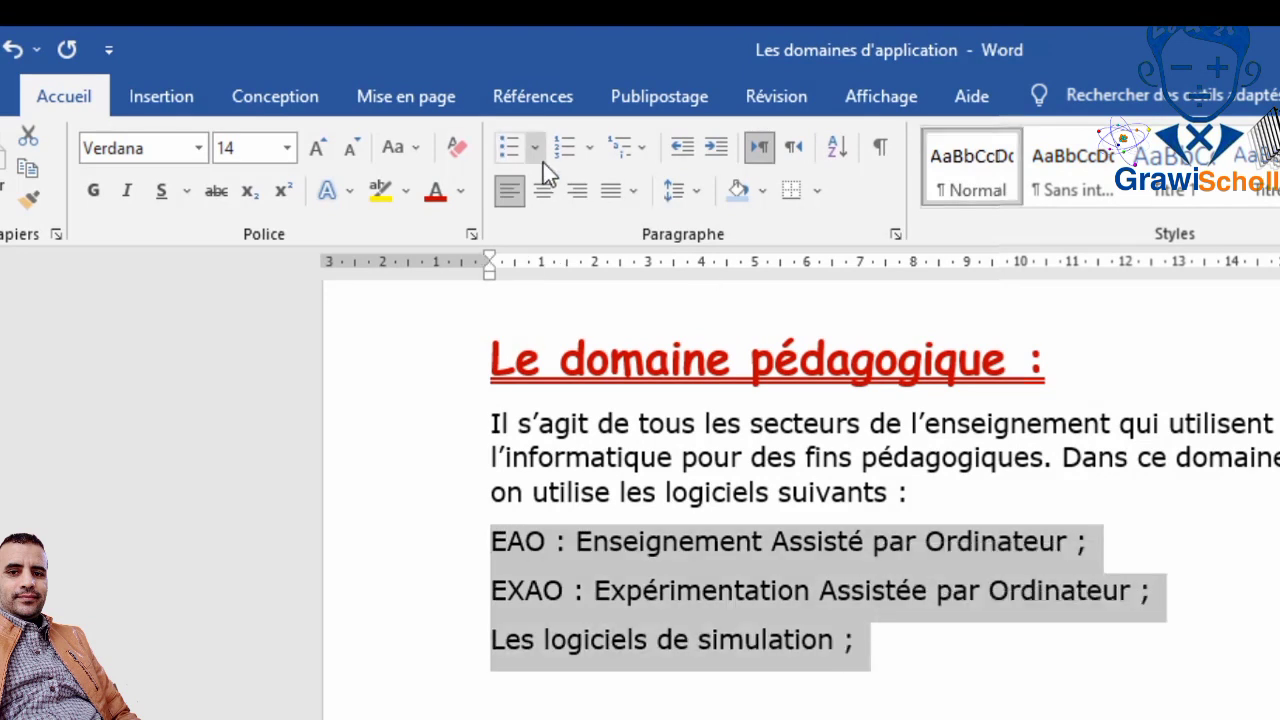
click(543, 160)
click(593, 405)
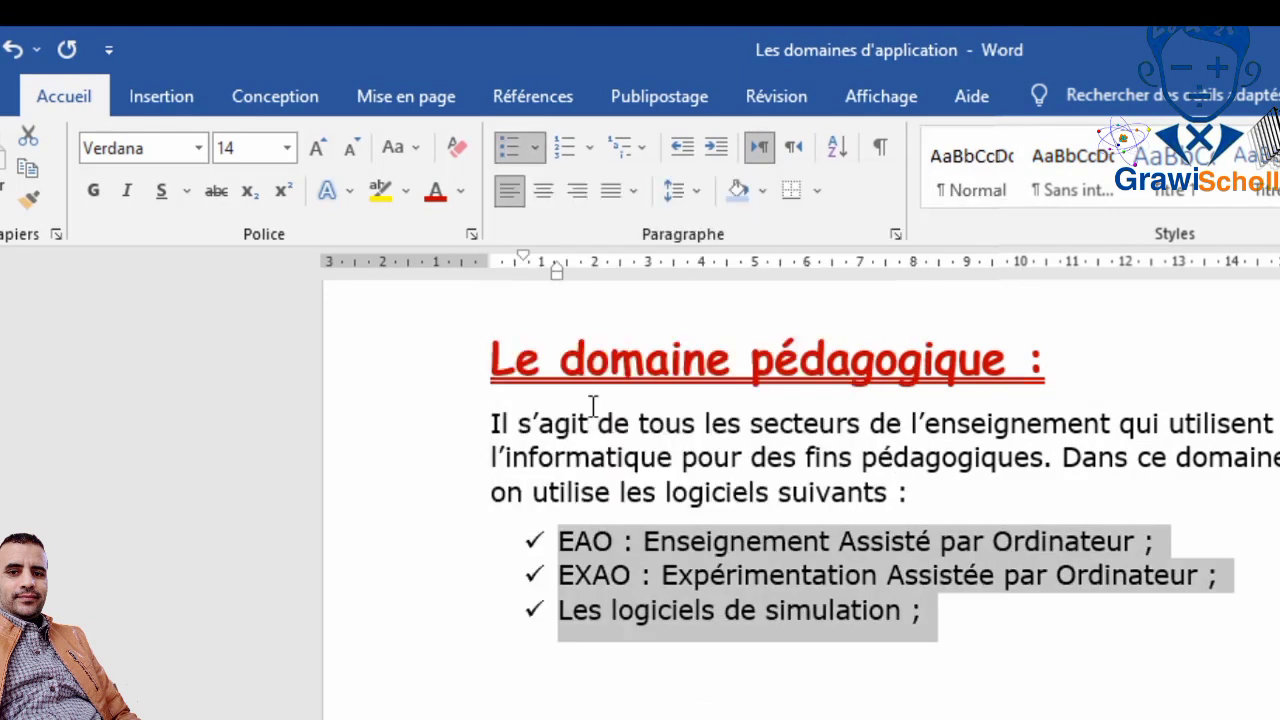
- Set the line spacing to 1,5 for all text from the introductory sentence to the end of the document
scroll(652, 700, down, 4)
scroll(652, 700, up, 8)
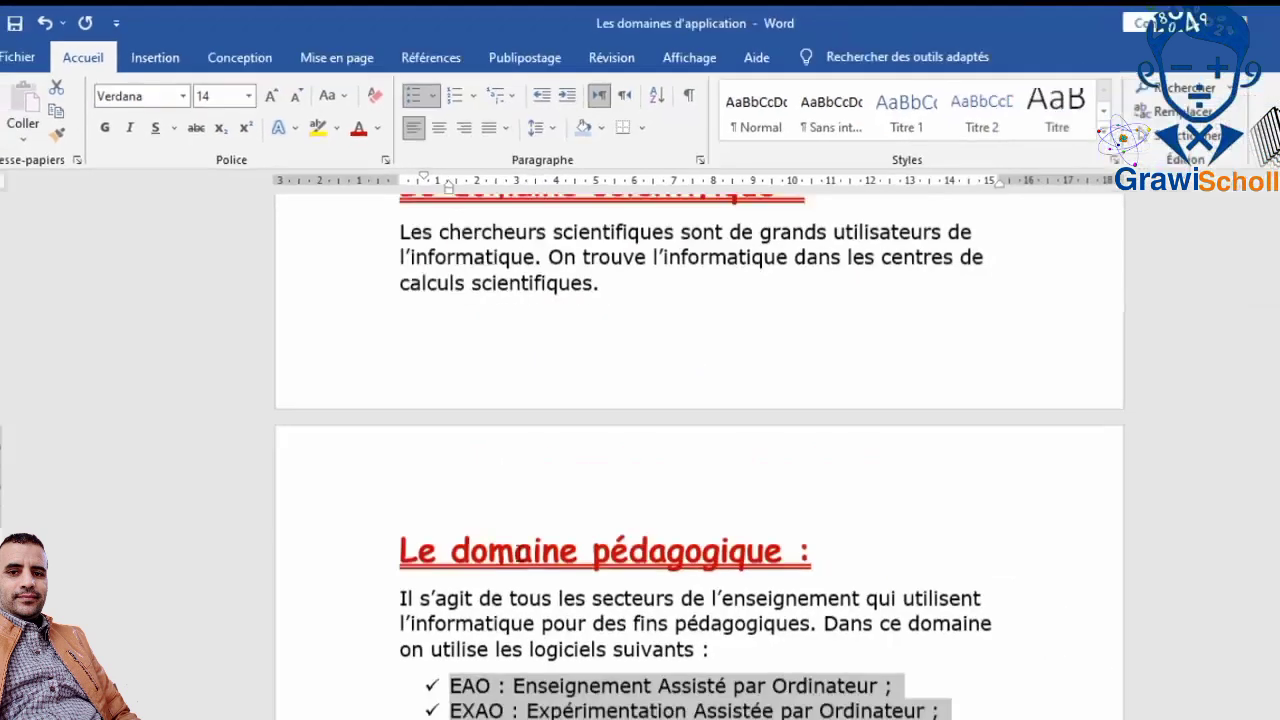
scroll(480, 495, up, 4)
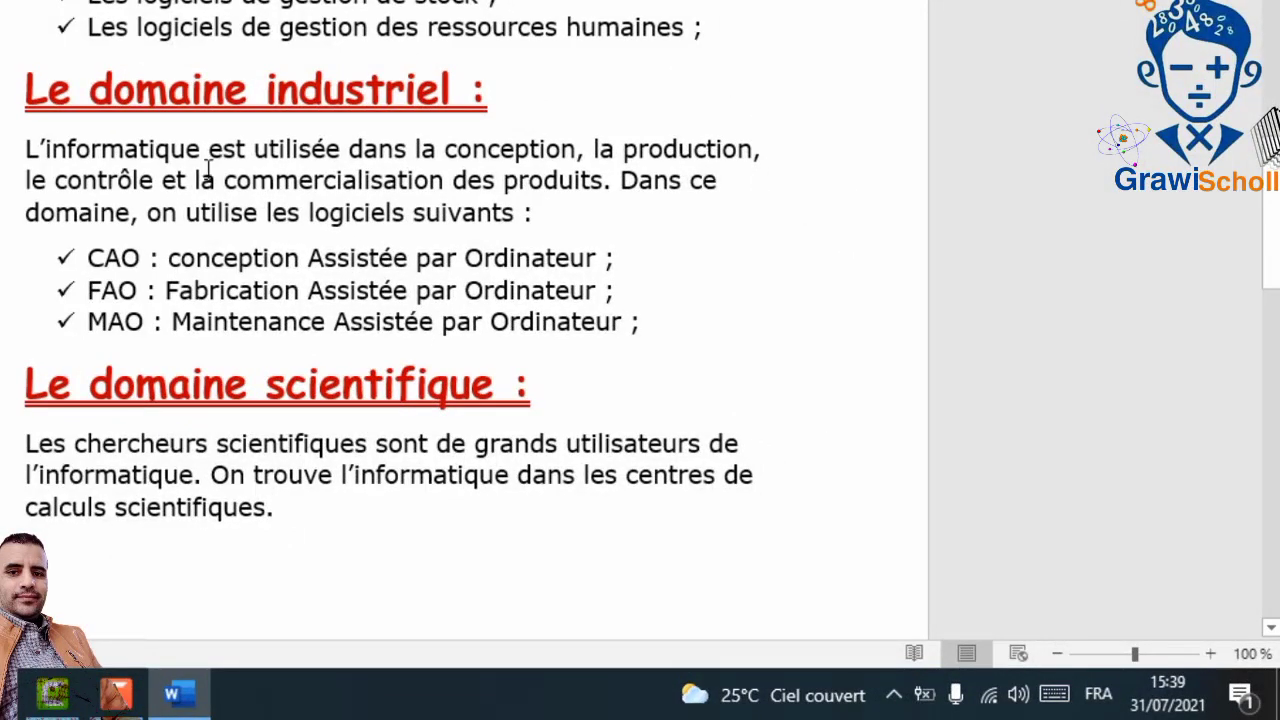
scroll(118, 250, up, 6)
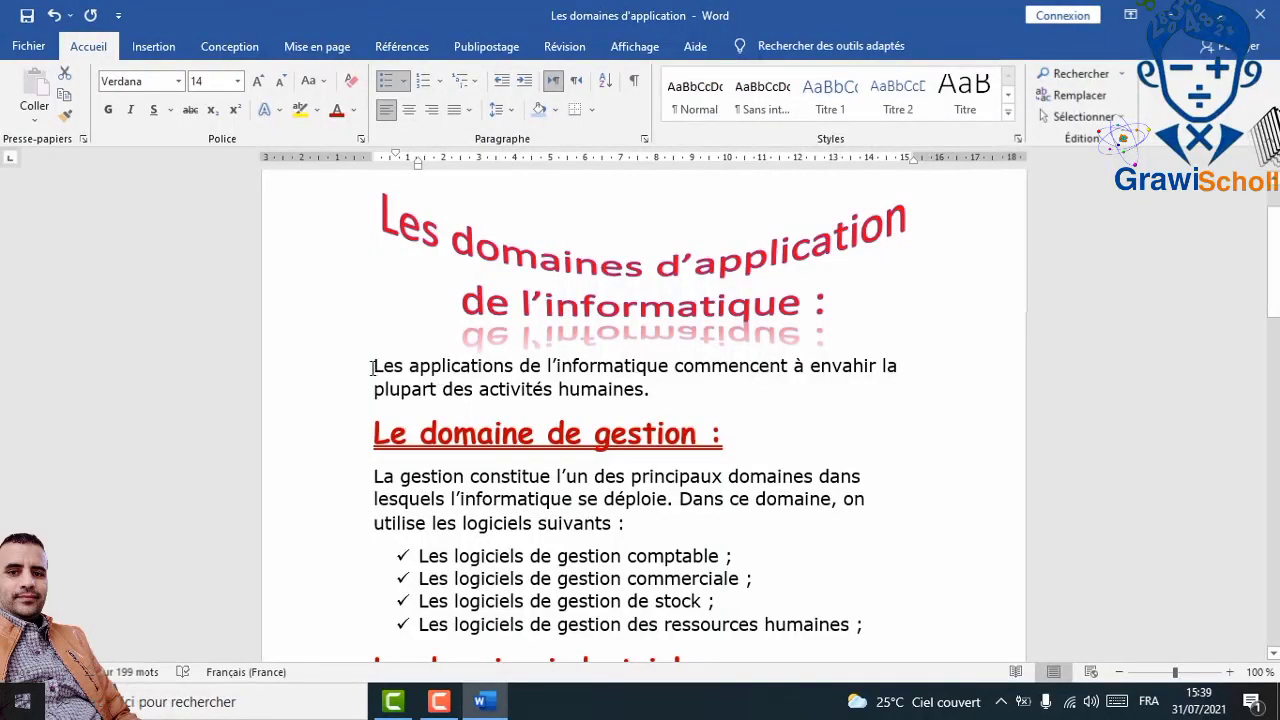
drag(369, 366, 665, 500)
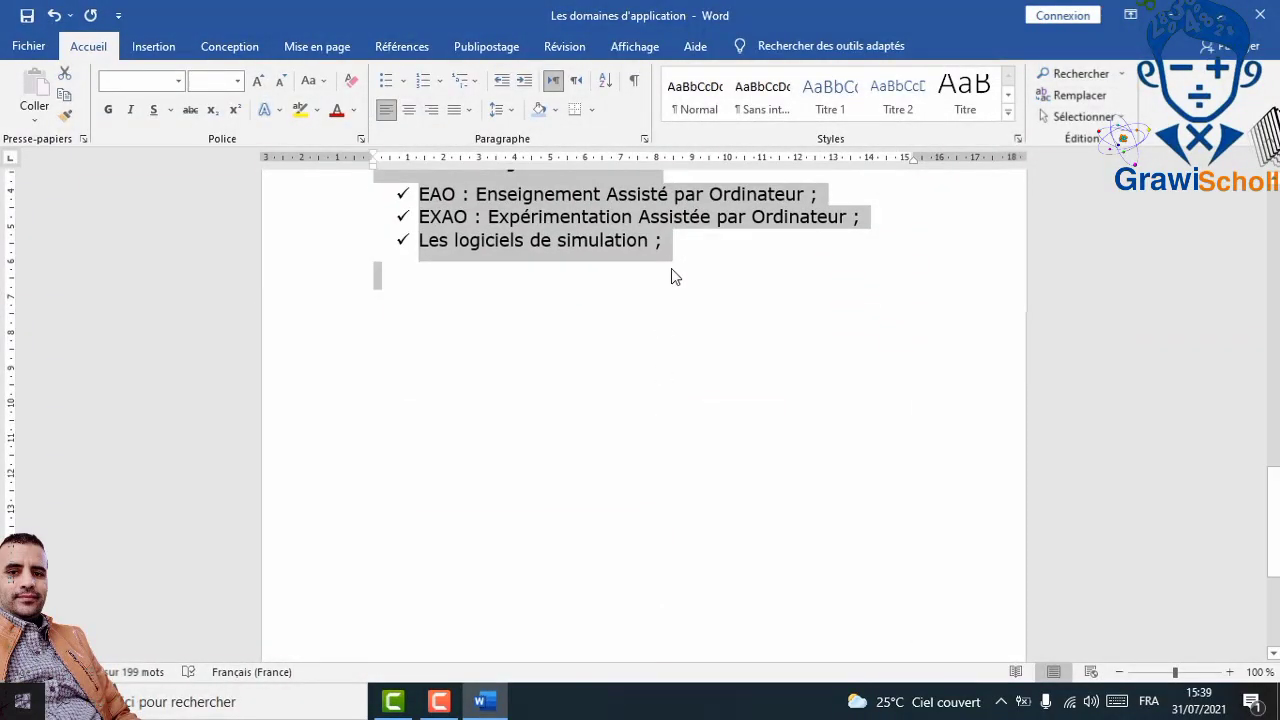
scroll(680, 250, up, 10)
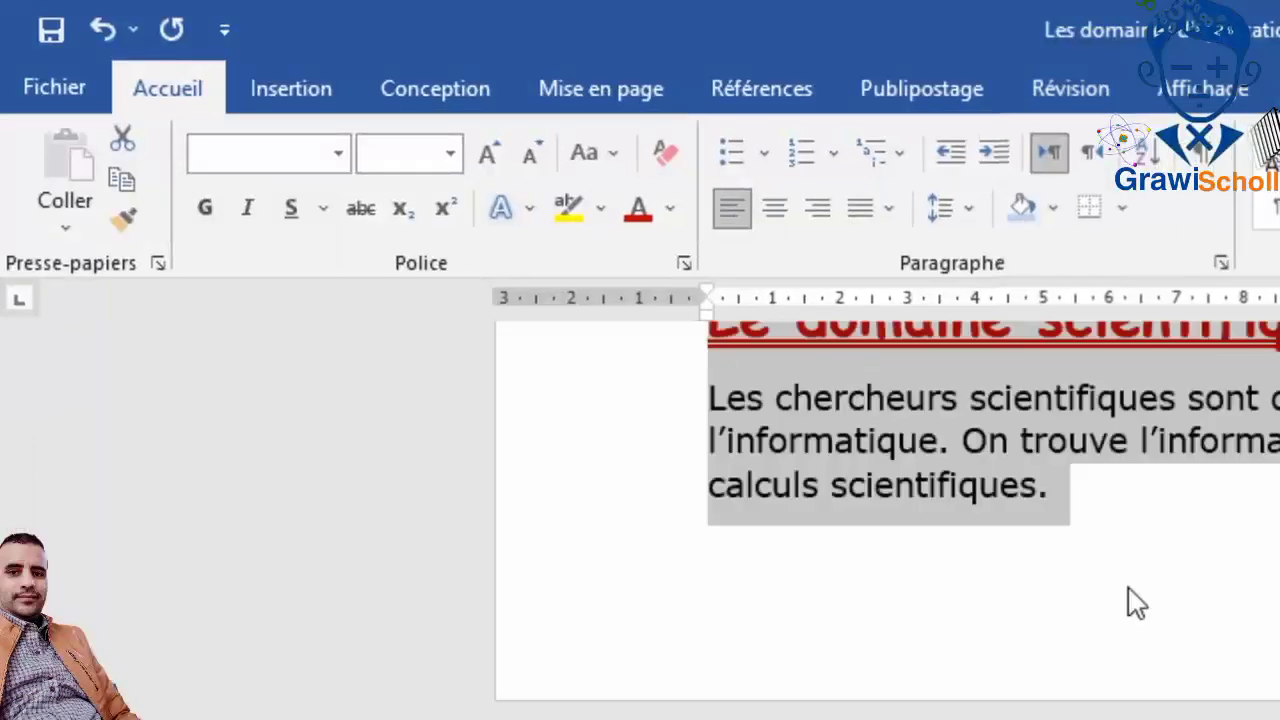
scroll(1127, 585, up, 5)
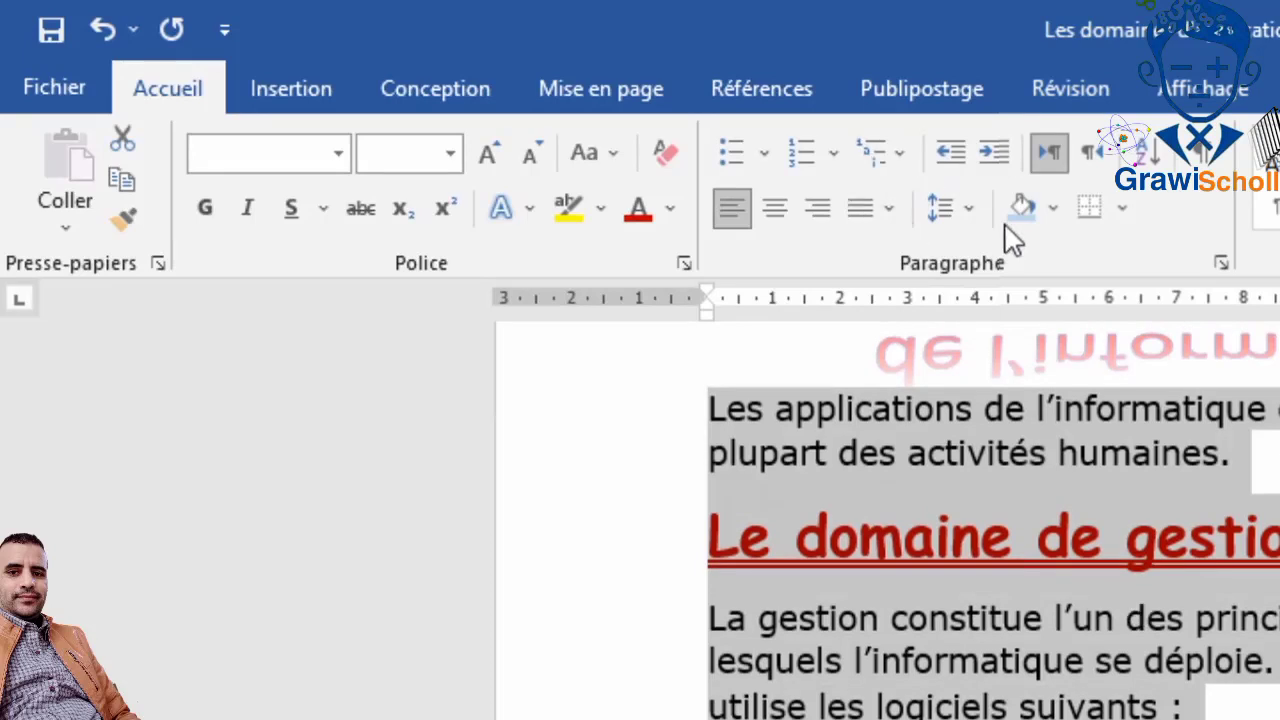
click(968, 208)
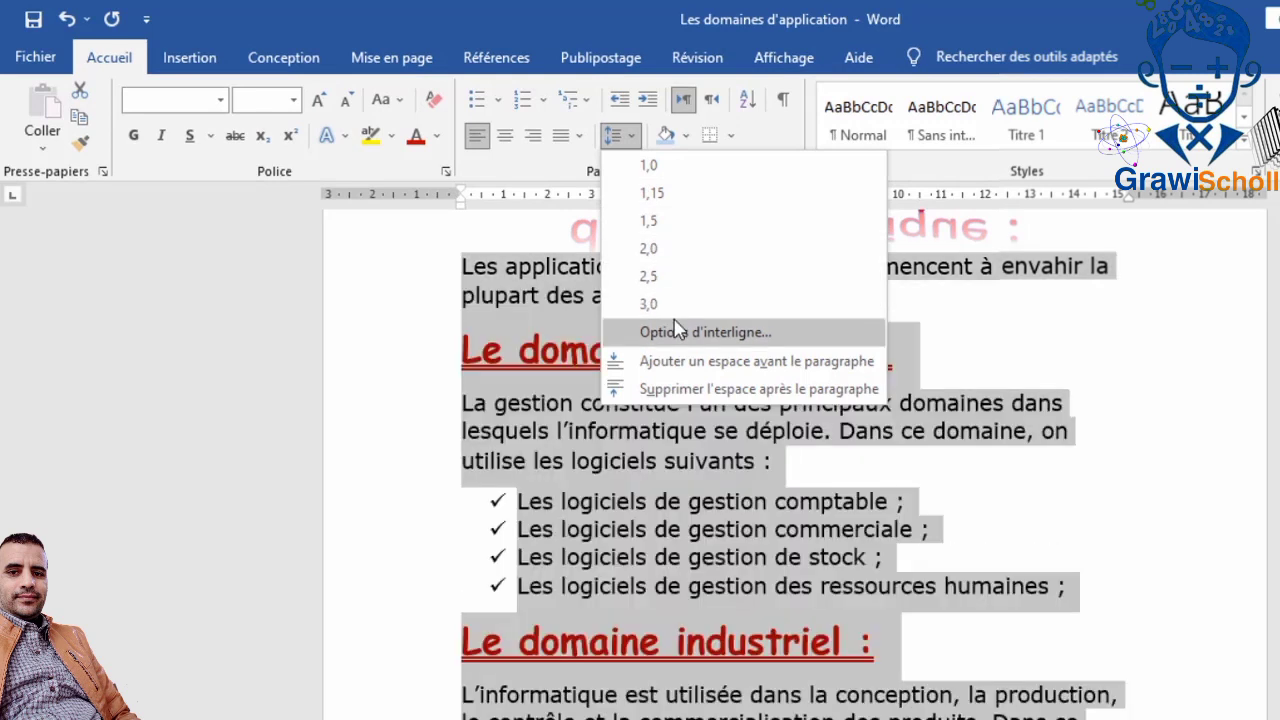
click(672, 221)
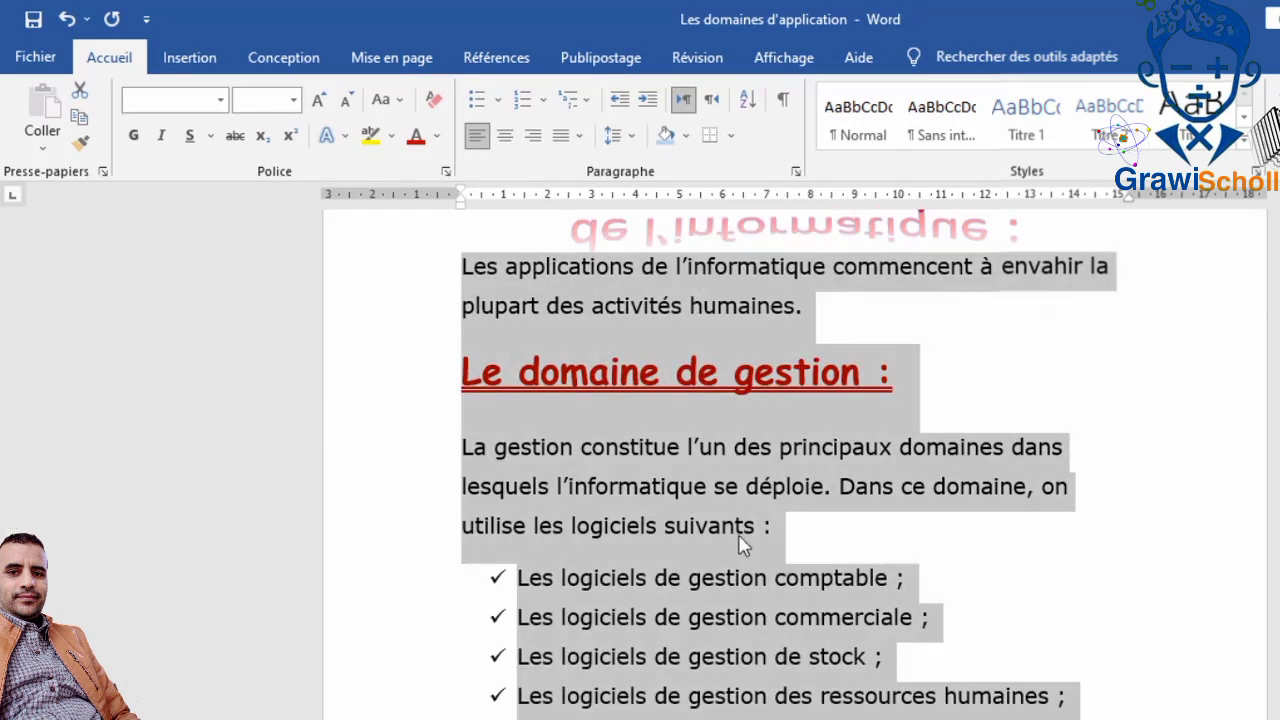
click(742, 545)
- Add outside borders around the introductory paragraph below the WordArt title
scroll(740, 527, up, 3)
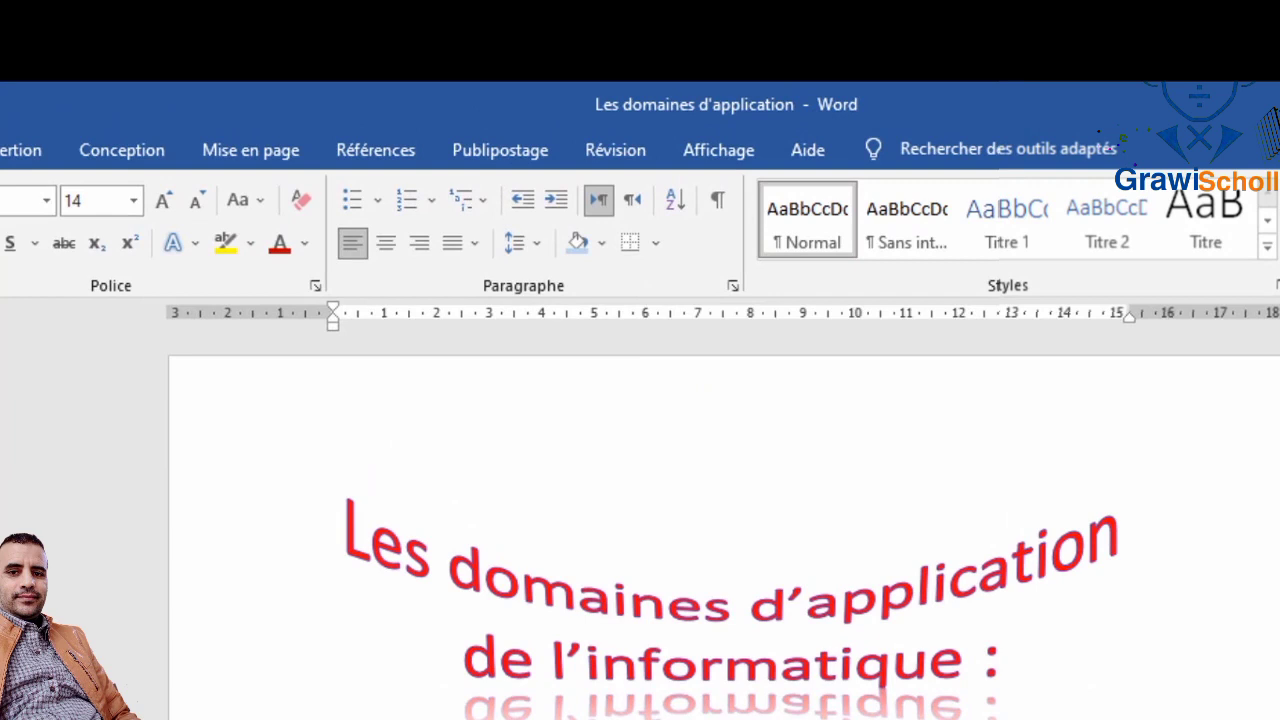
click(656, 242)
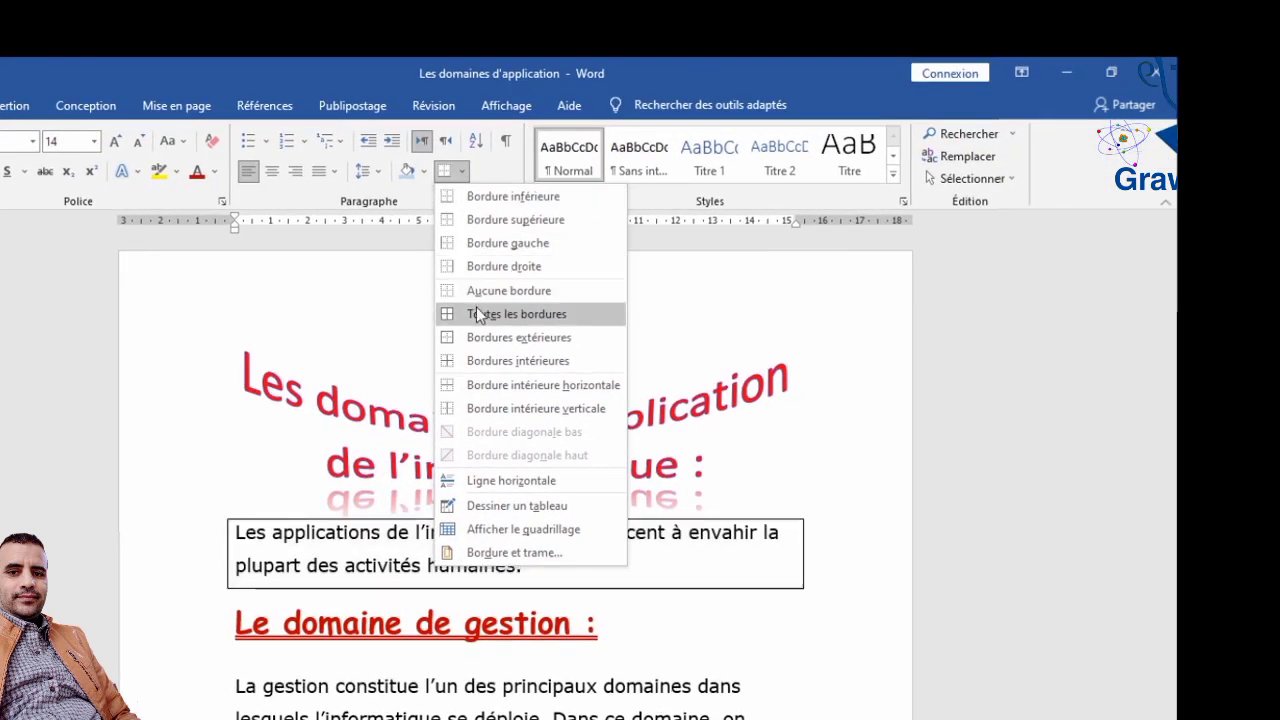
click(477, 337)
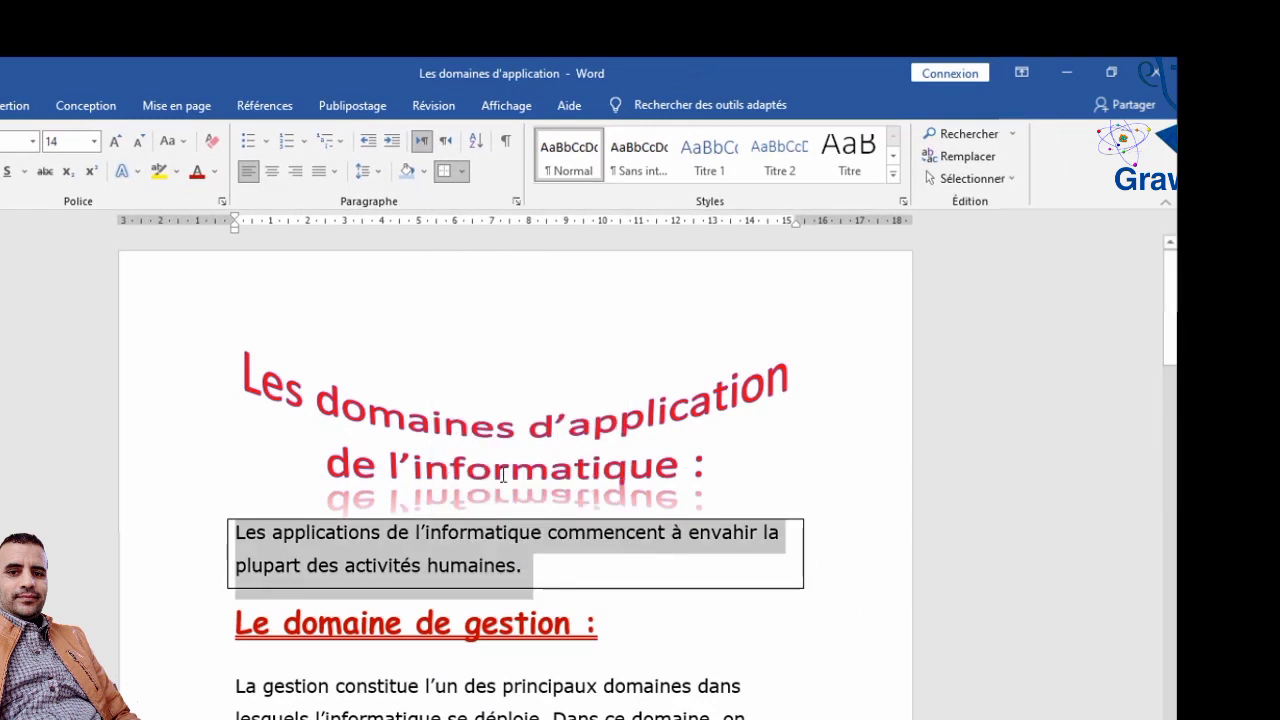
- Change the introductory paragraph's box border to a double line in standard dark red, 1 ½ pt wide
click(463, 176)
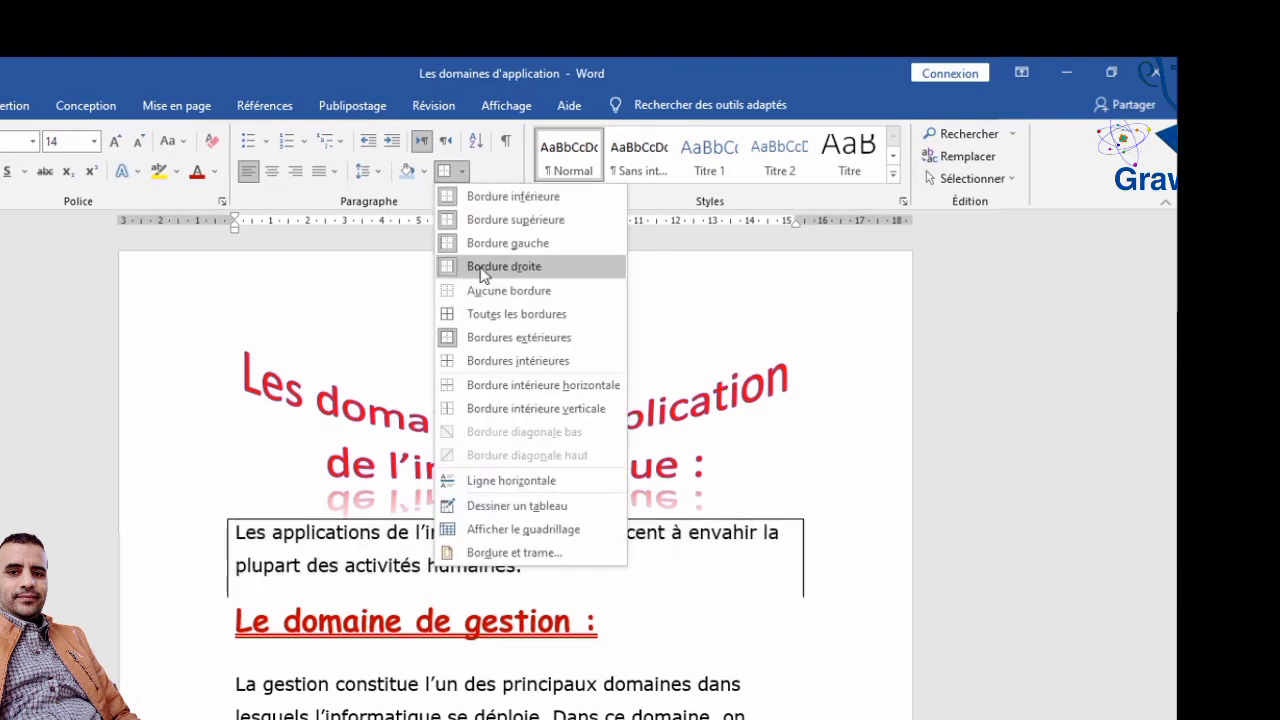
click(515, 553)
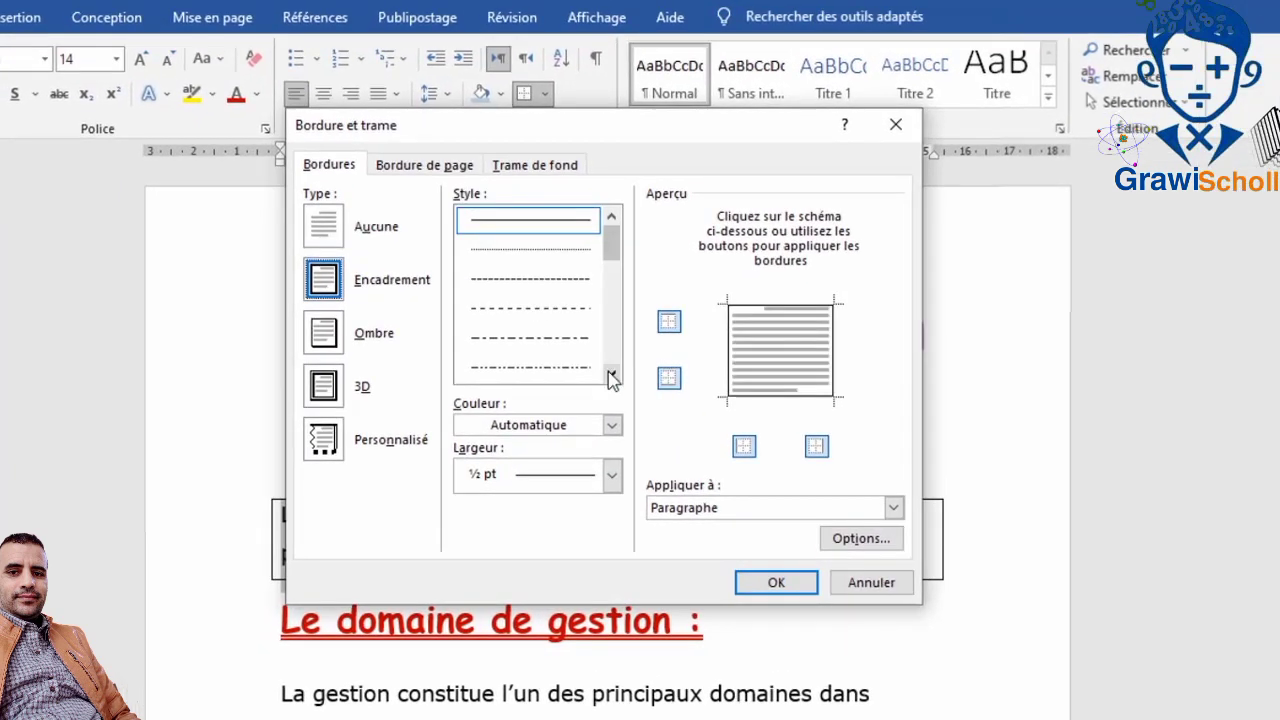
click(612, 377)
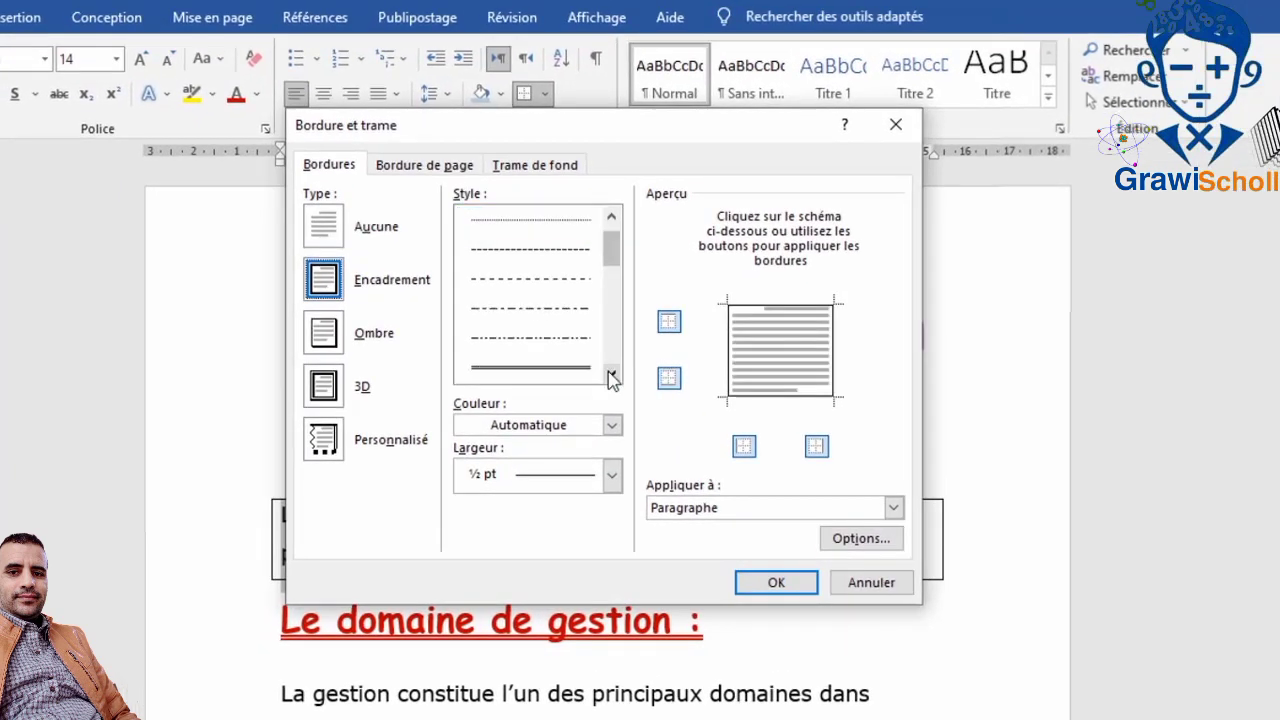
click(612, 377)
click(563, 312)
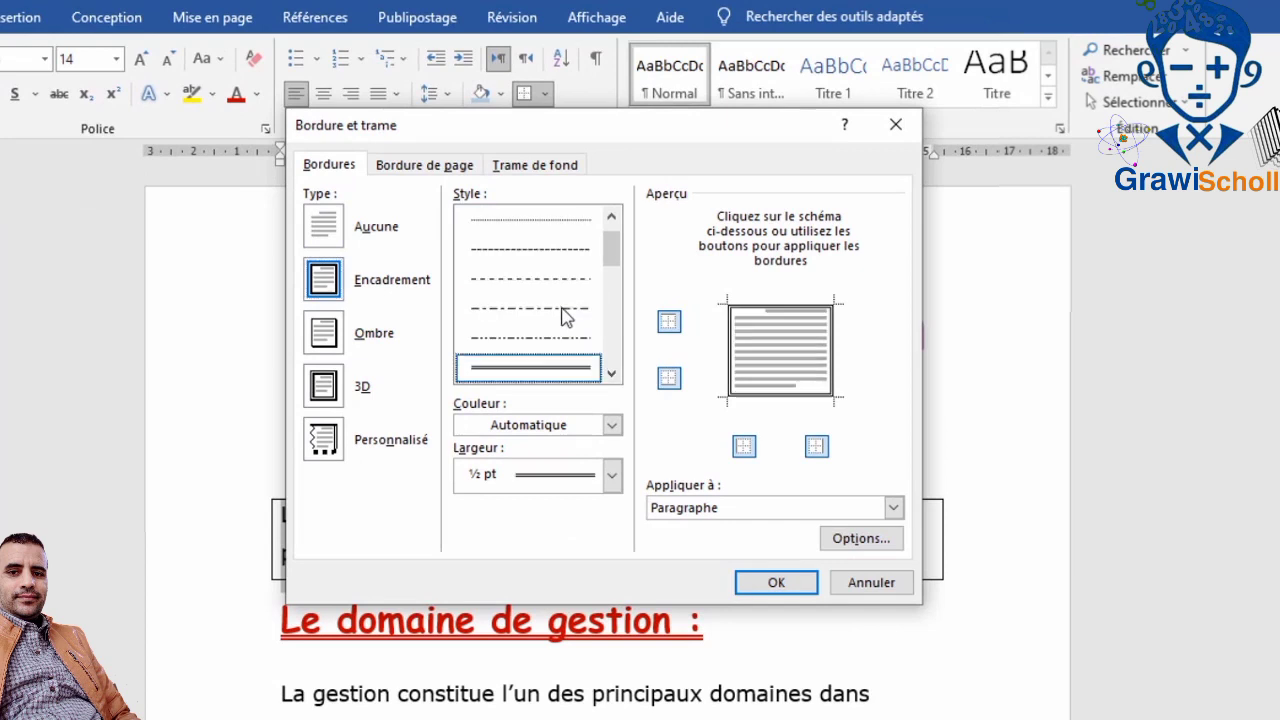
click(612, 423)
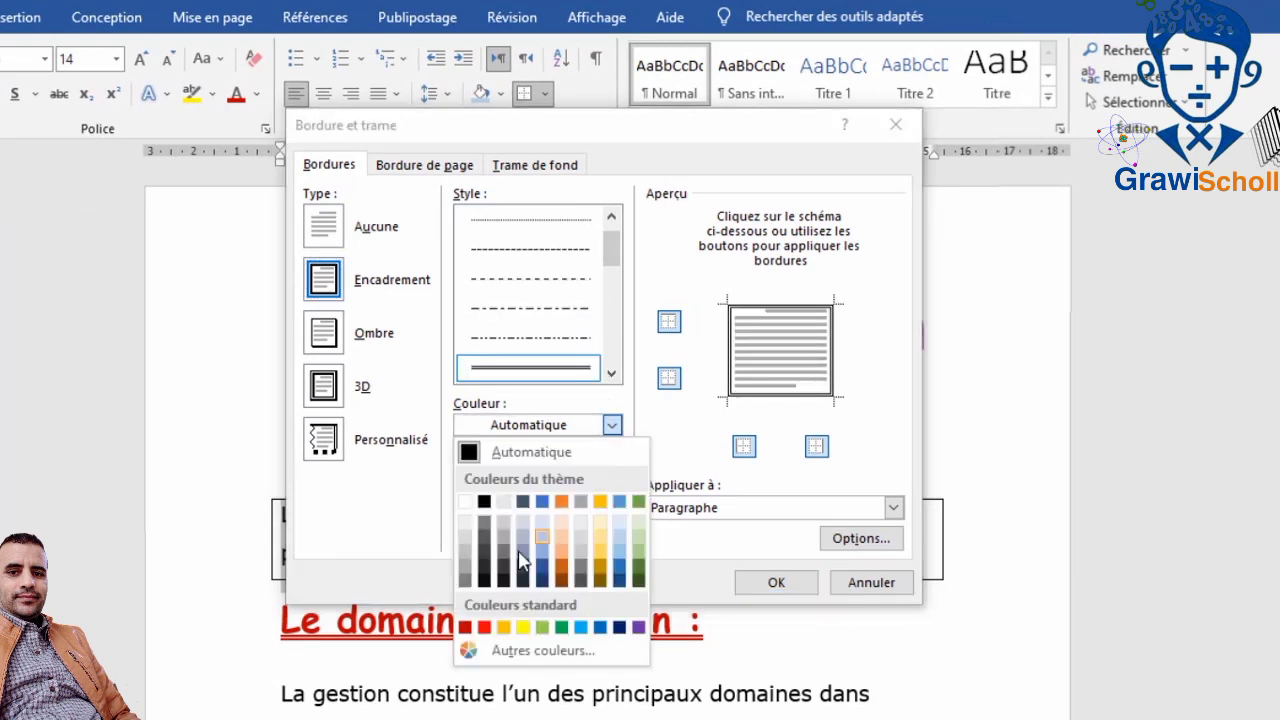
click(465, 627)
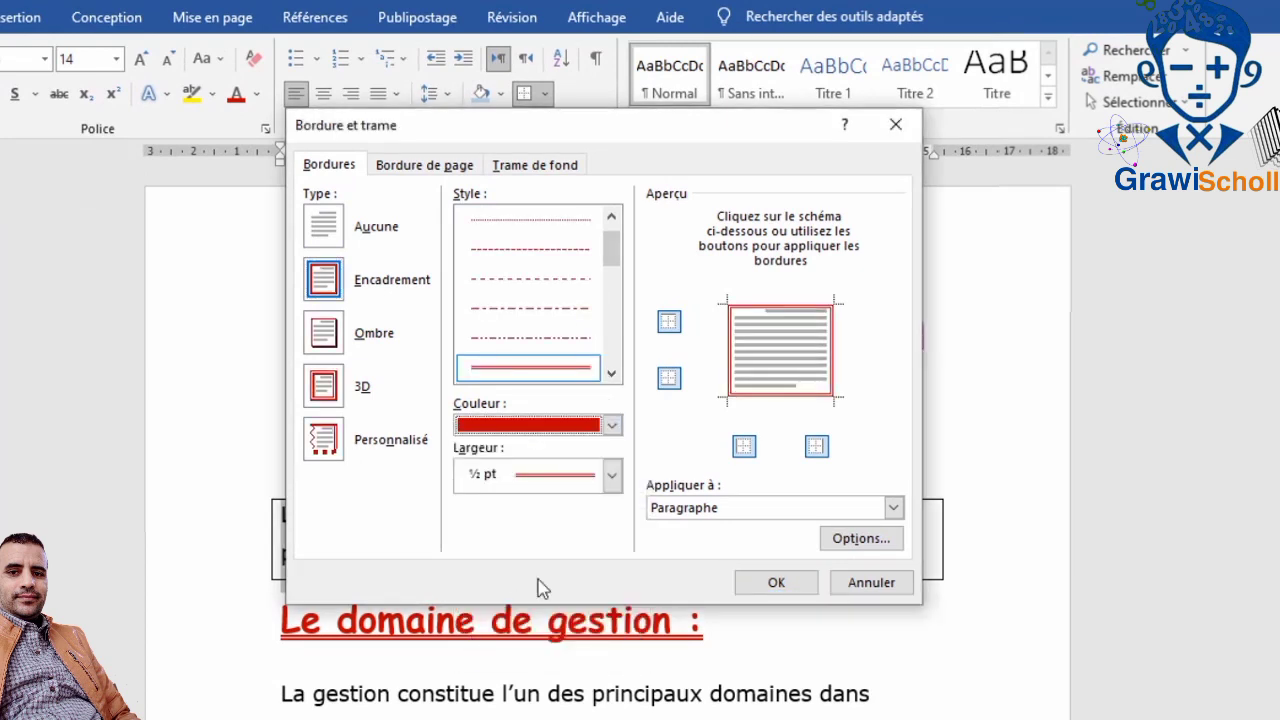
click(612, 475)
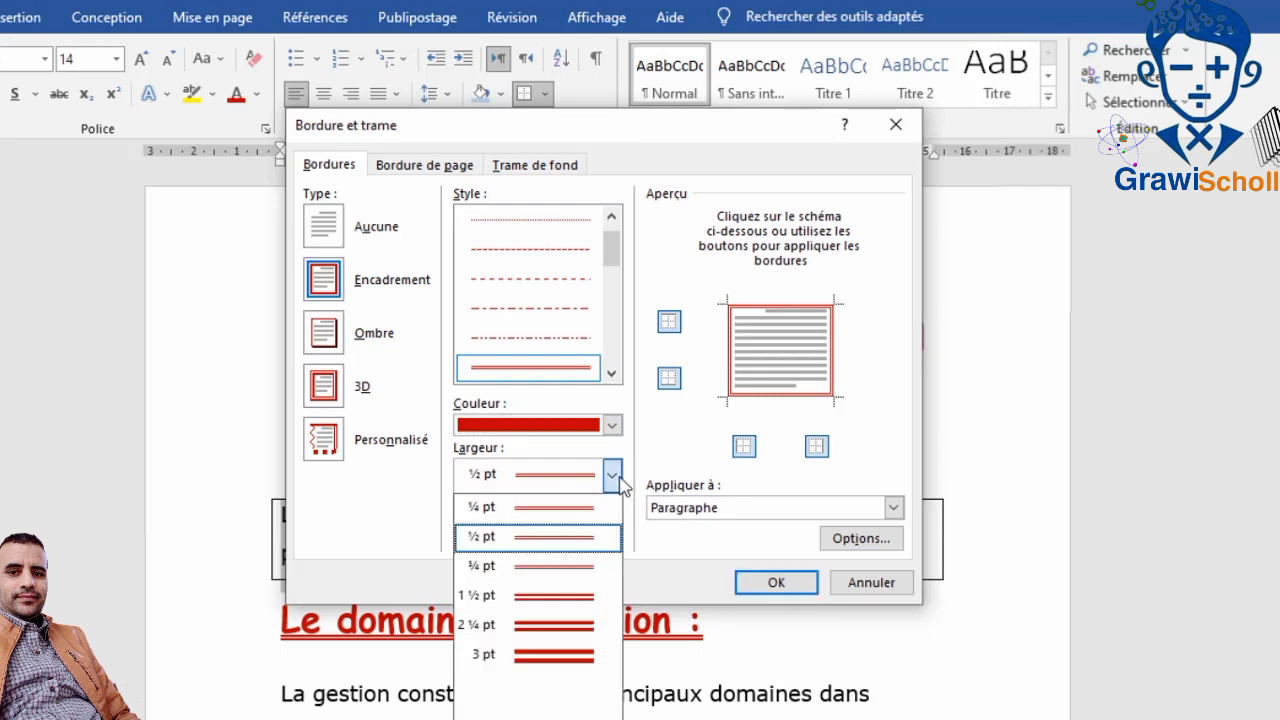
click(577, 595)
click(740, 583)
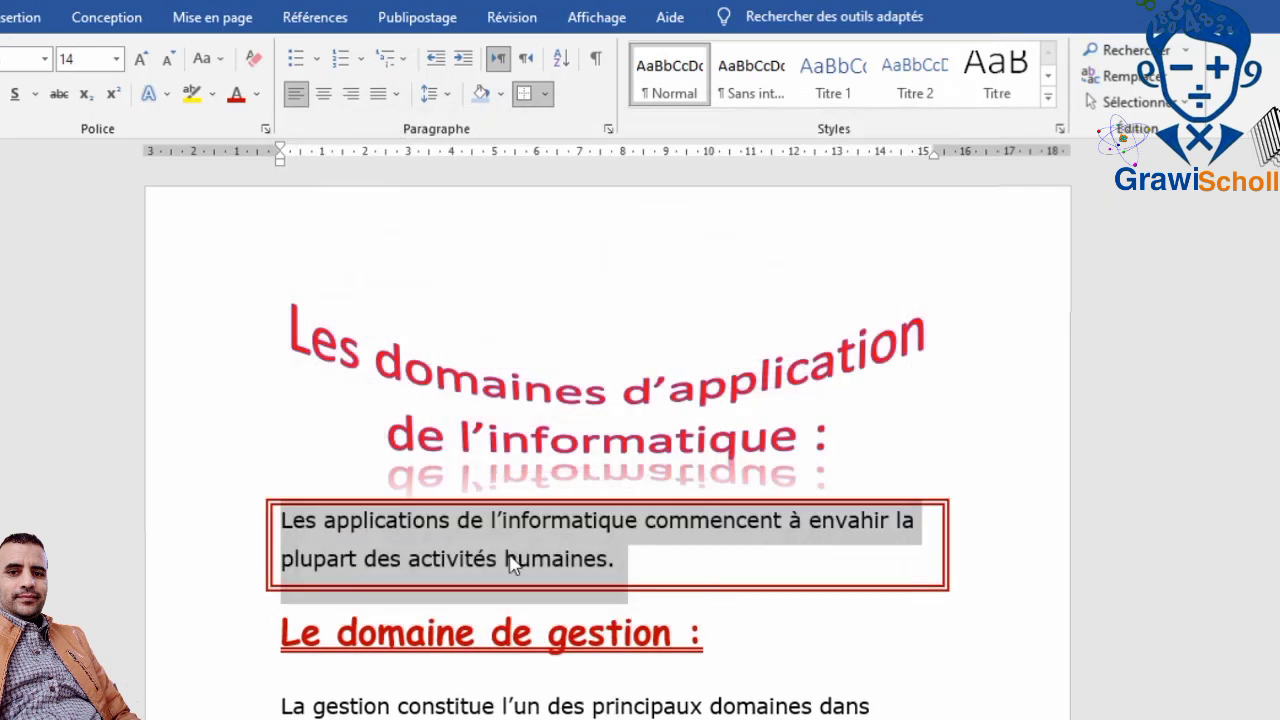
- Add the same double dark red box border around the paragraphs under "Le domaine de gestion :" and "Le domaine industriel :"
scroll(393, 450, down, 3)
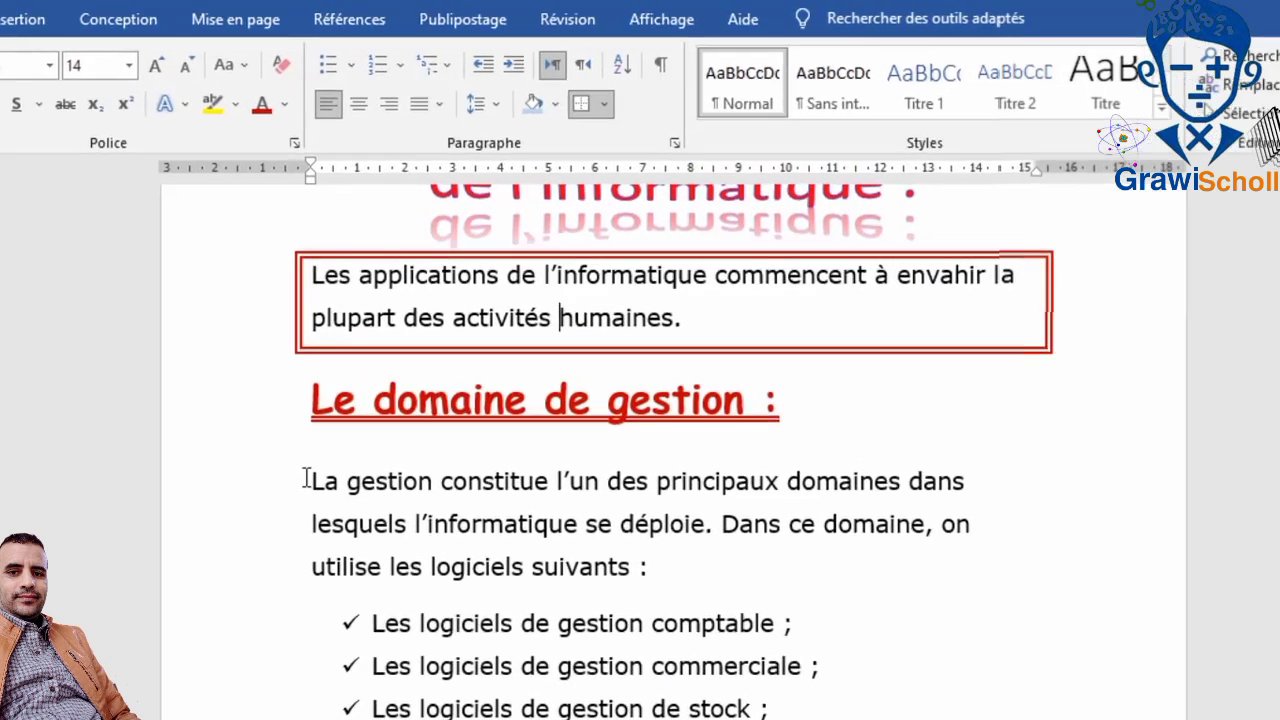
drag(306, 480, 667, 579)
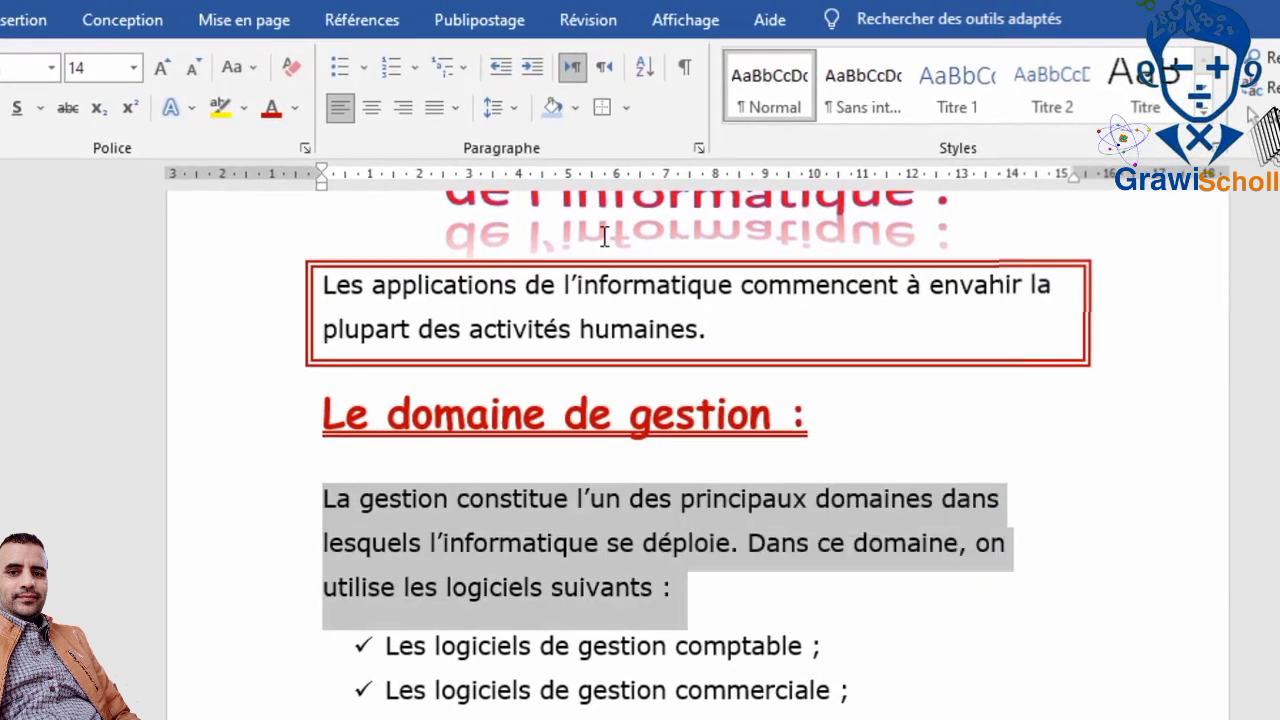
click(603, 108)
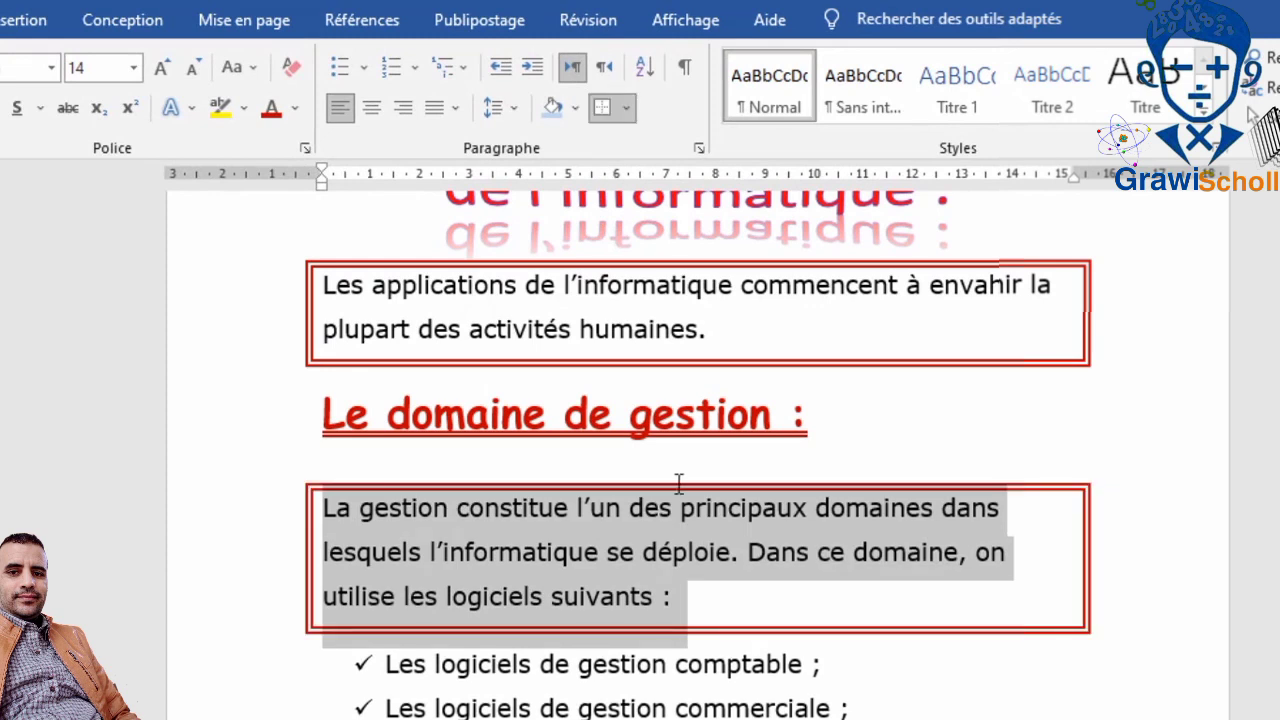
click(671, 550)
scroll(671, 545, down, 5)
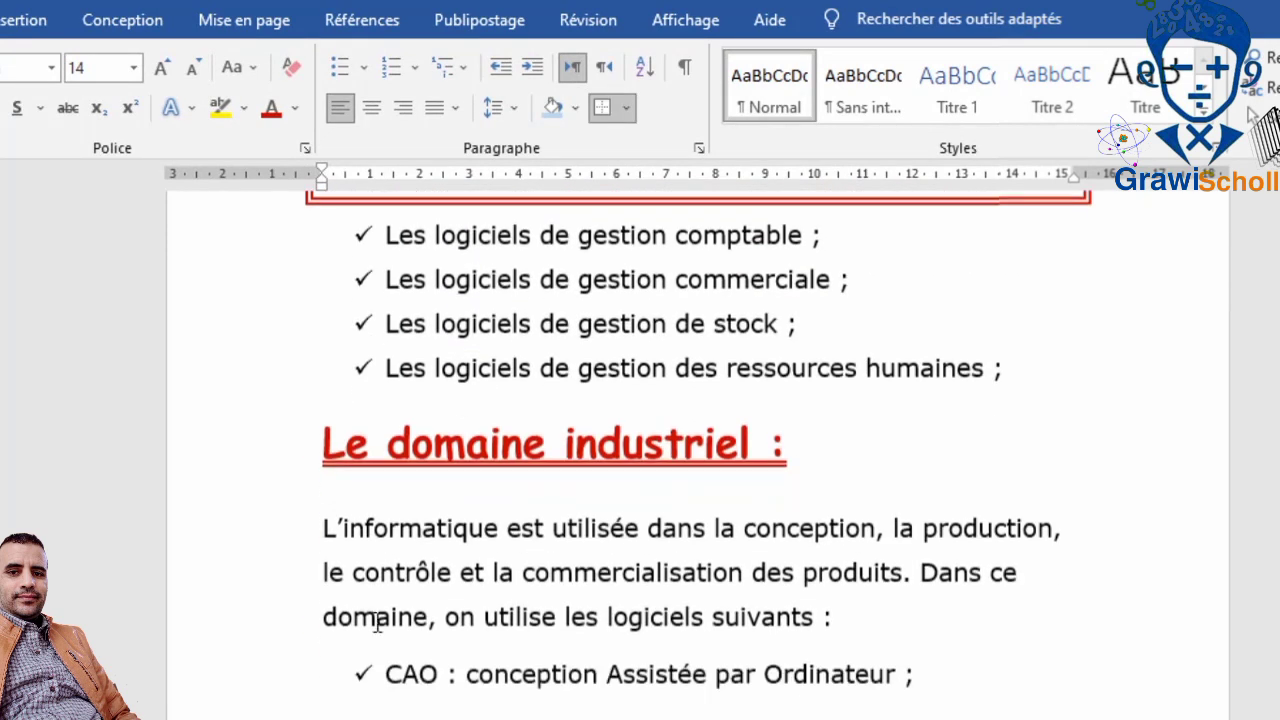
drag(316, 513, 871, 609)
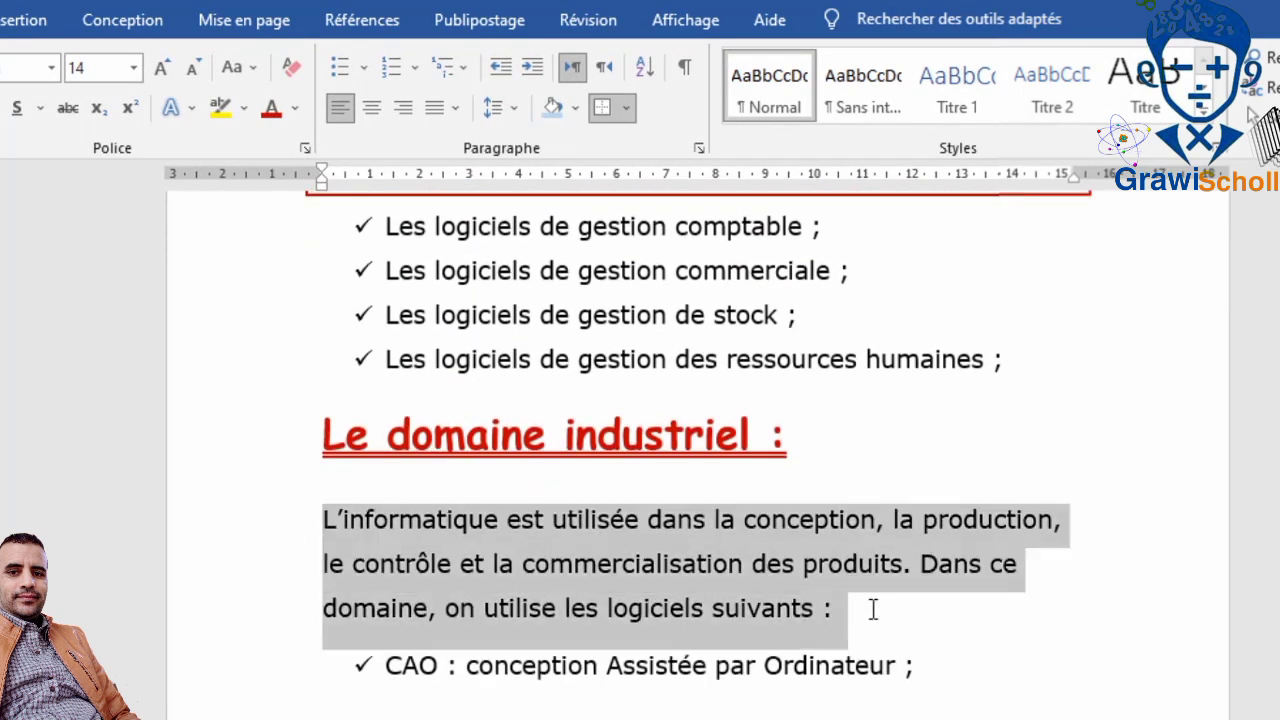
click(601, 108)
- Add the same double dark red box border around the paragraphs under "Le domaine scientifique :" and "Le domaine pédagogique :"
scroll(630, 370, down, 8)
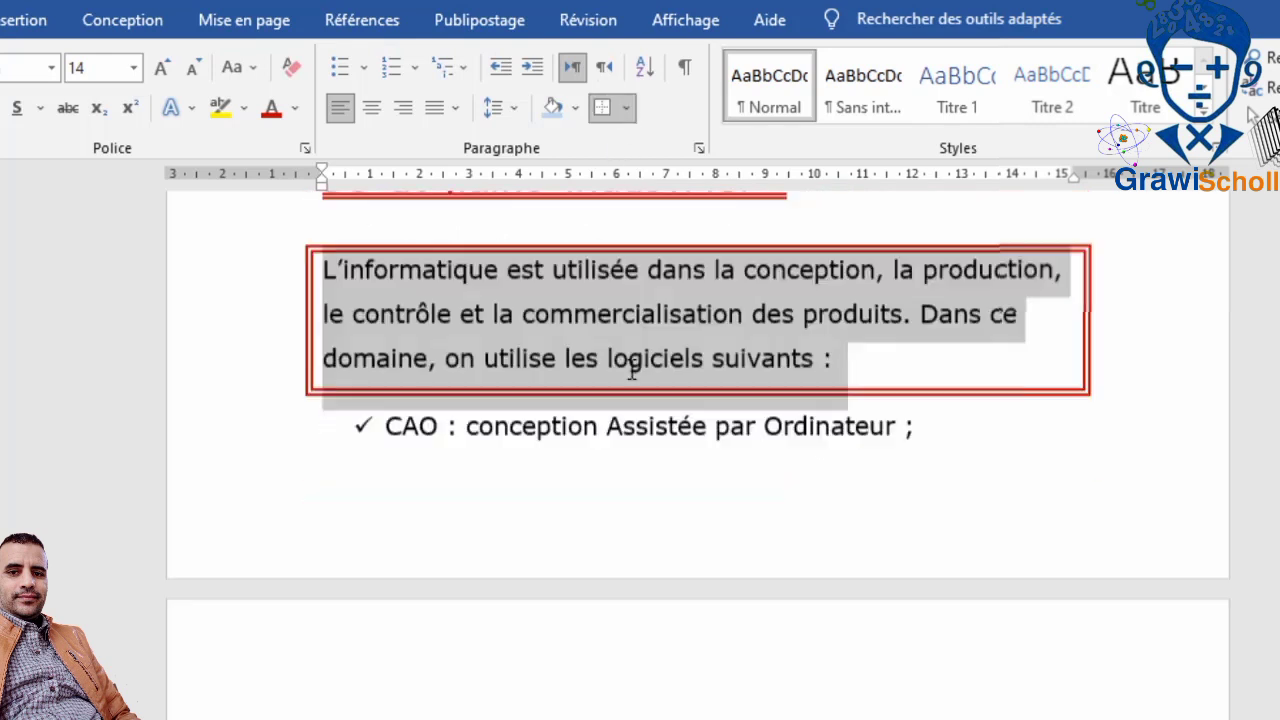
scroll(622, 382, down, 1)
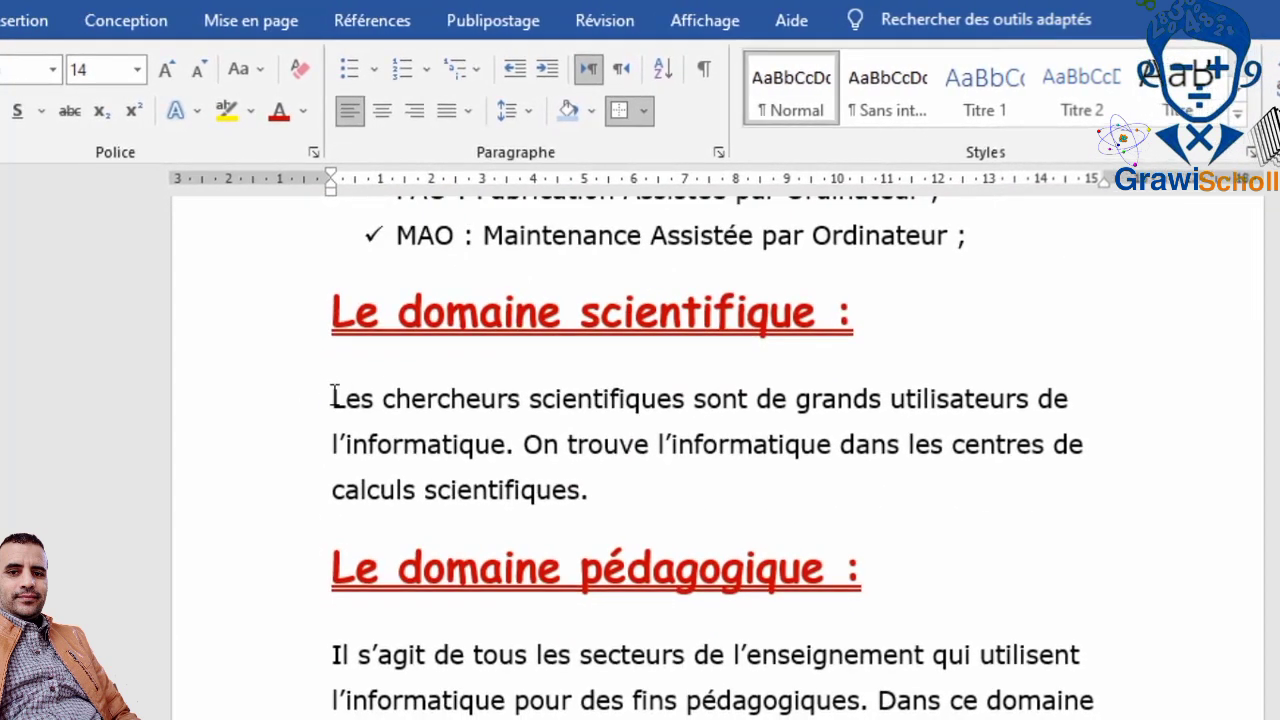
triple_click(470, 455)
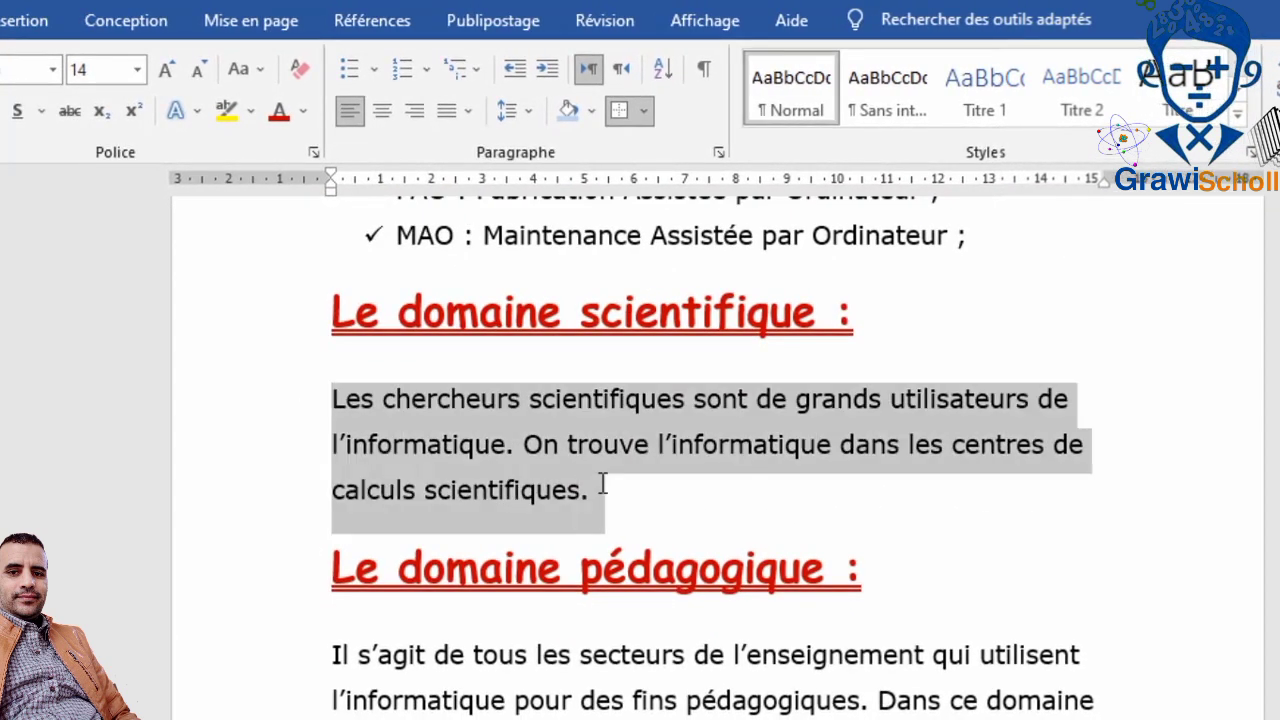
click(618, 112)
scroll(600, 390, down, 2)
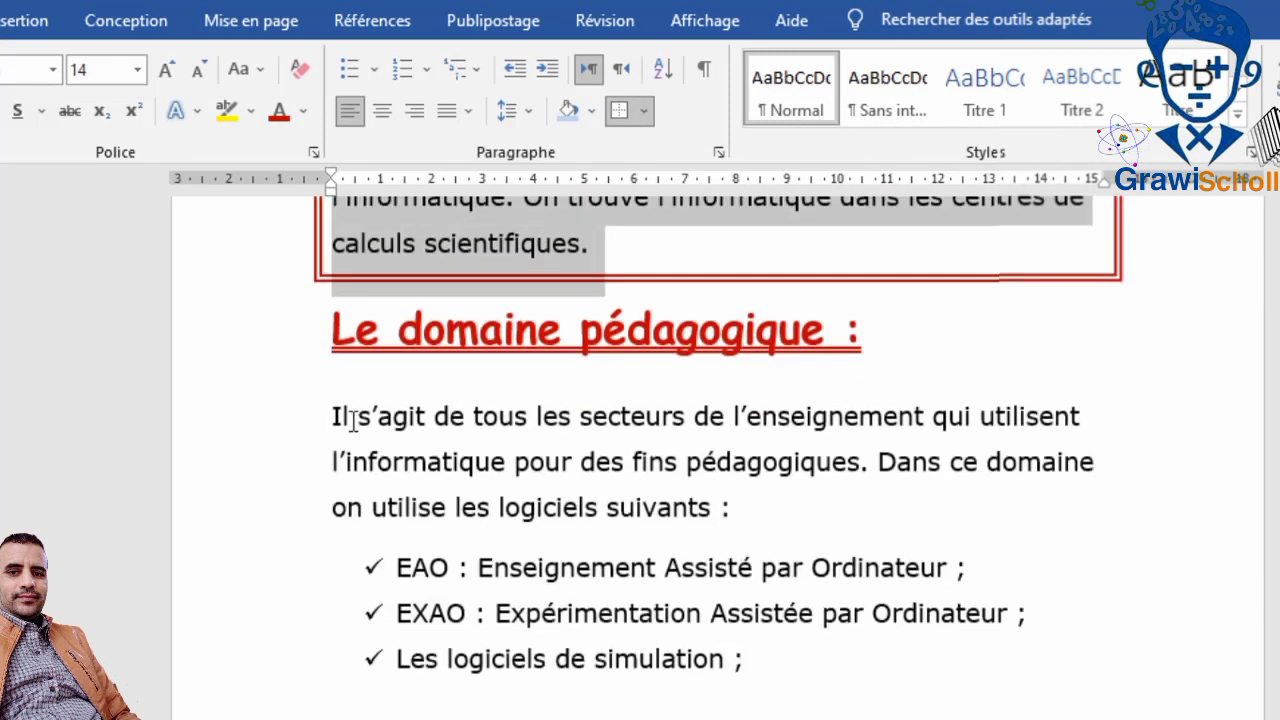
triple_click(460, 468)
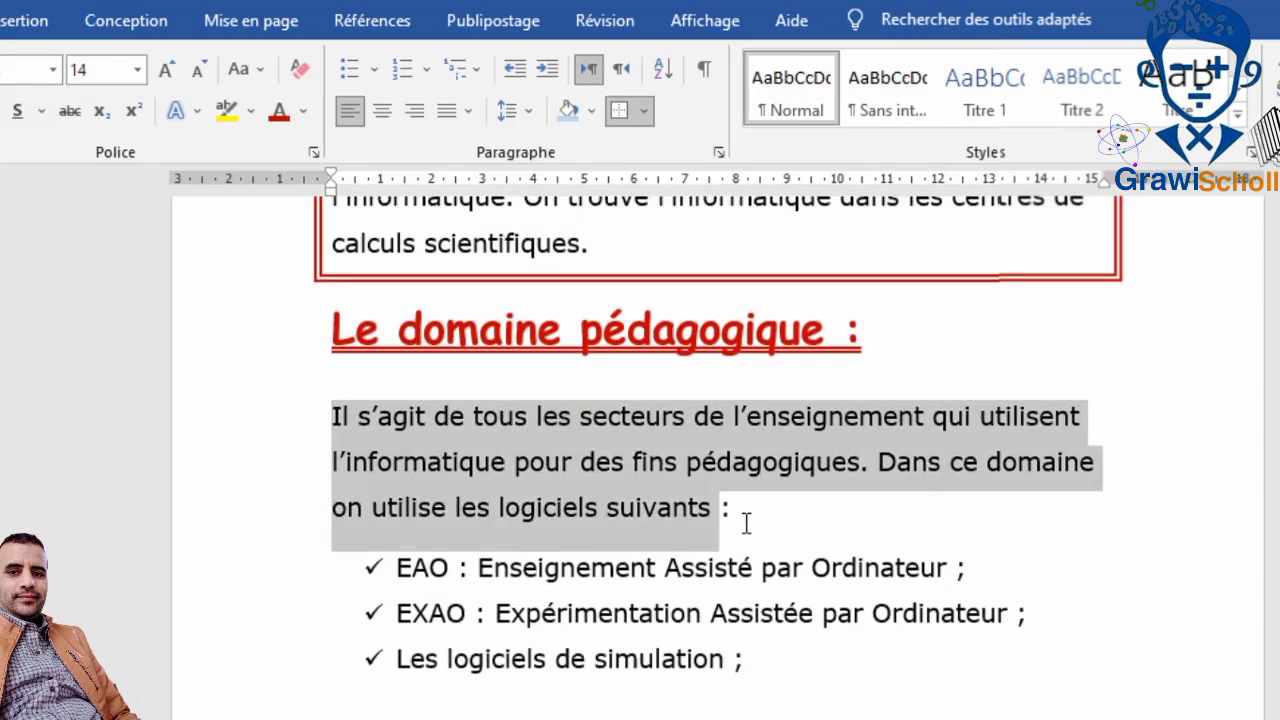
click(618, 110)
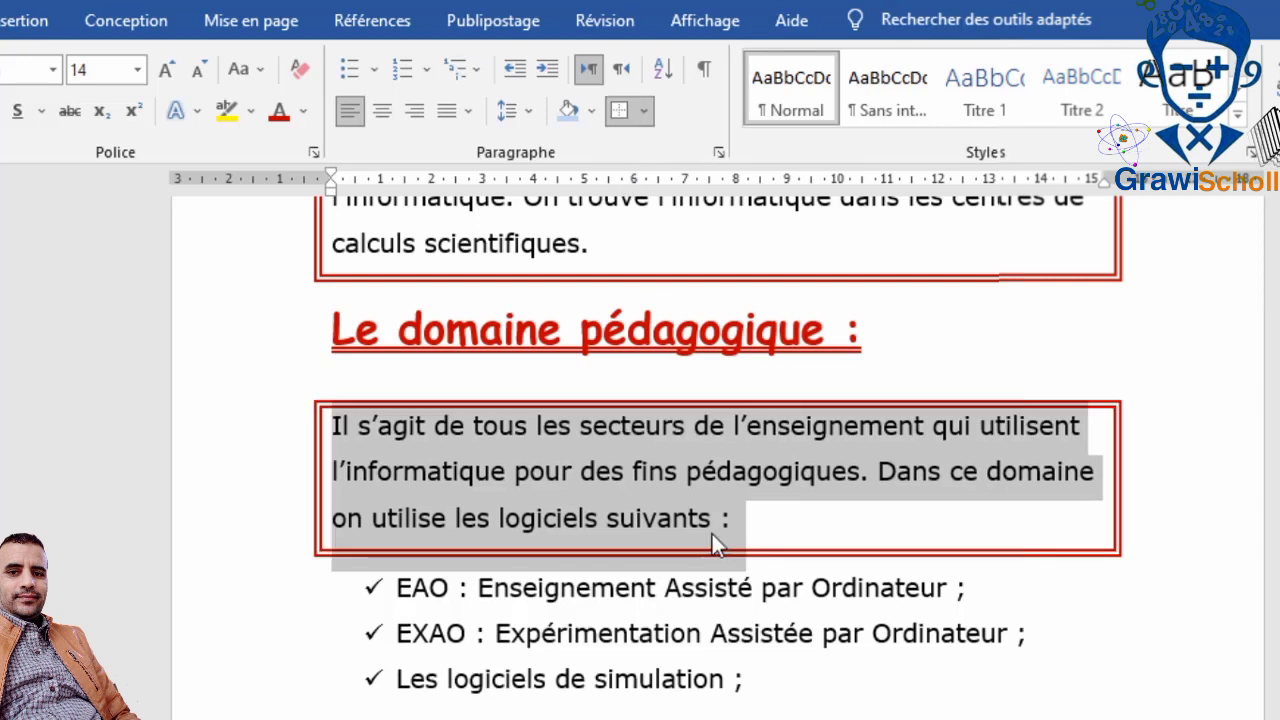
scroll(712, 534, down, 2)
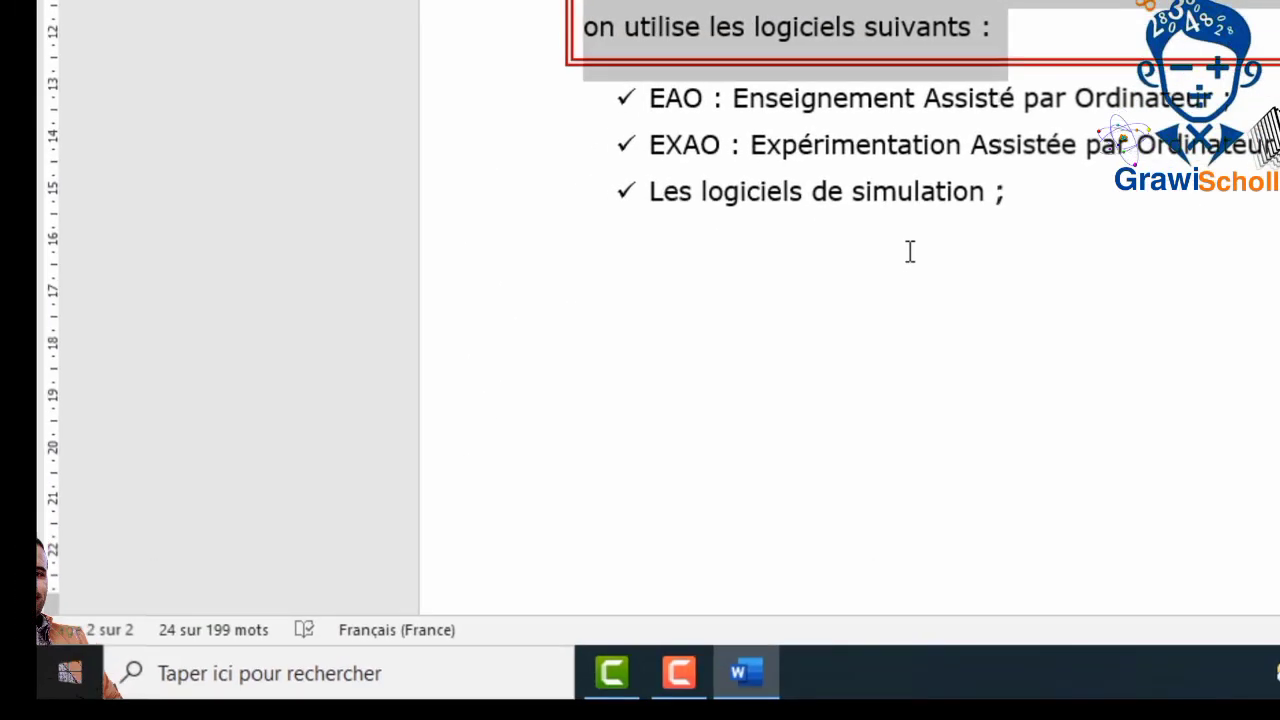
click(650, 543)
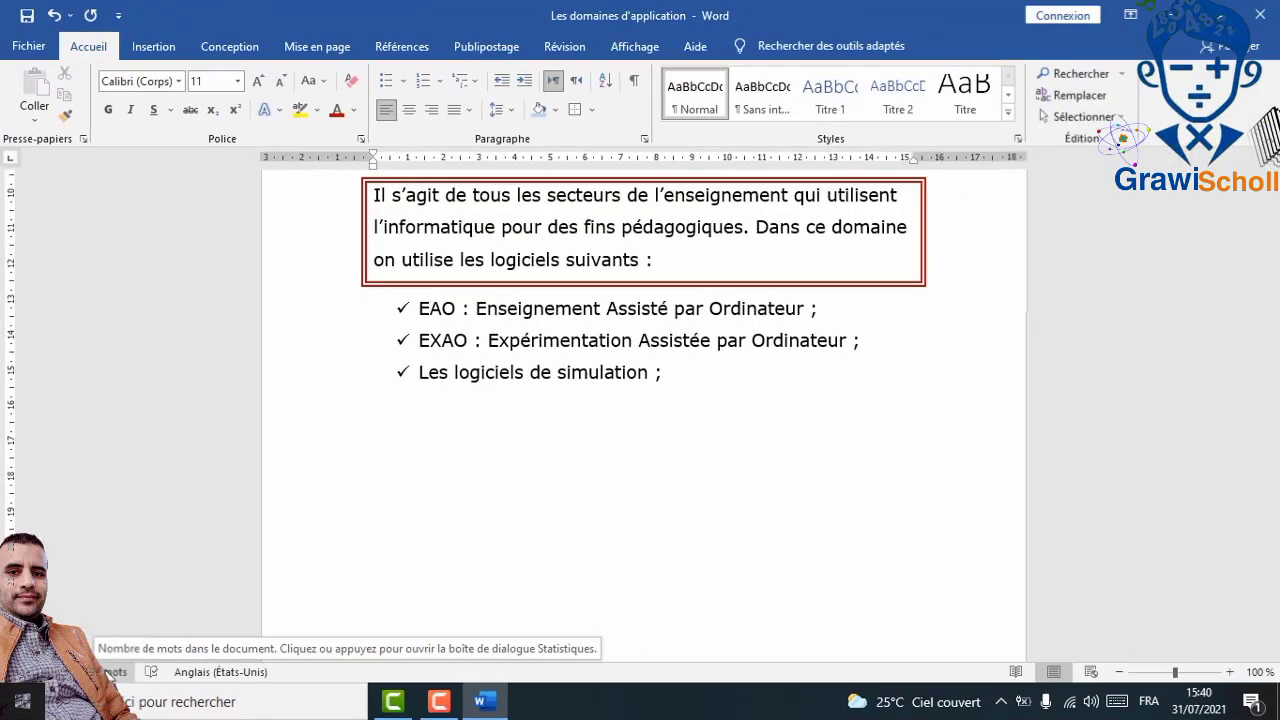
- Set up a page border for the whole document using the double-line style
scroll(524, 381, up, 7)
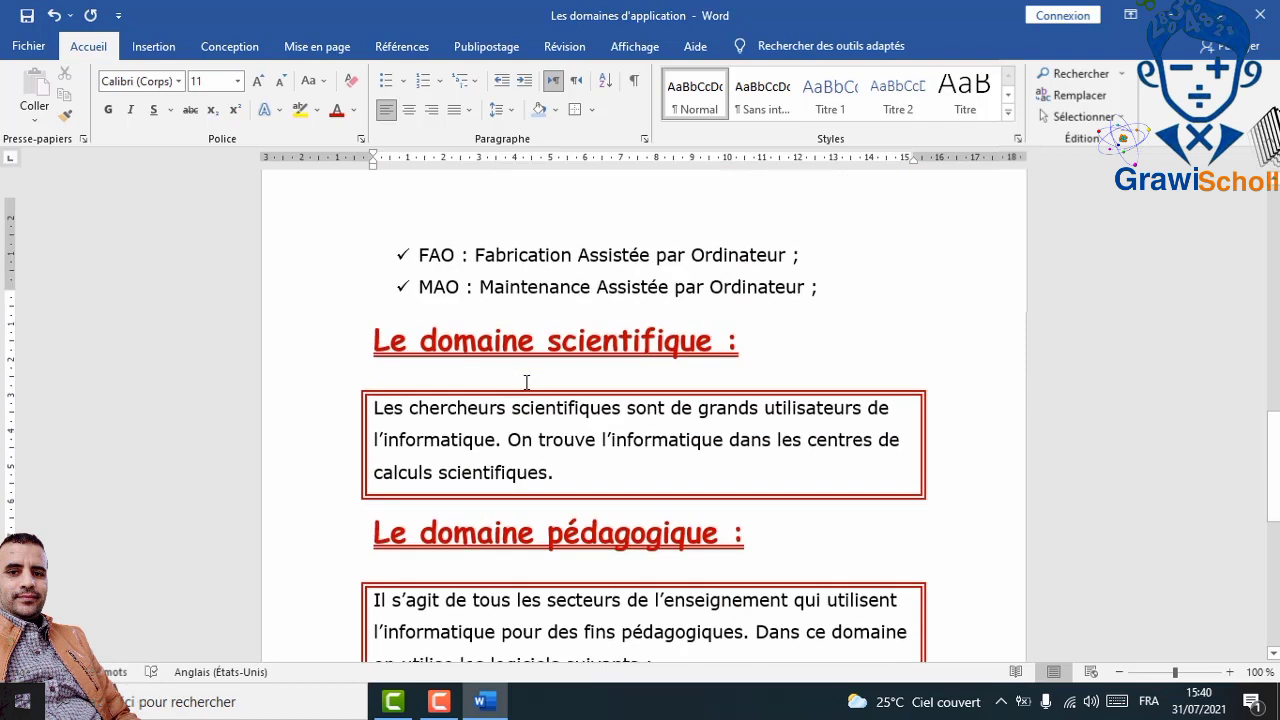
scroll(526, 382, up, 20)
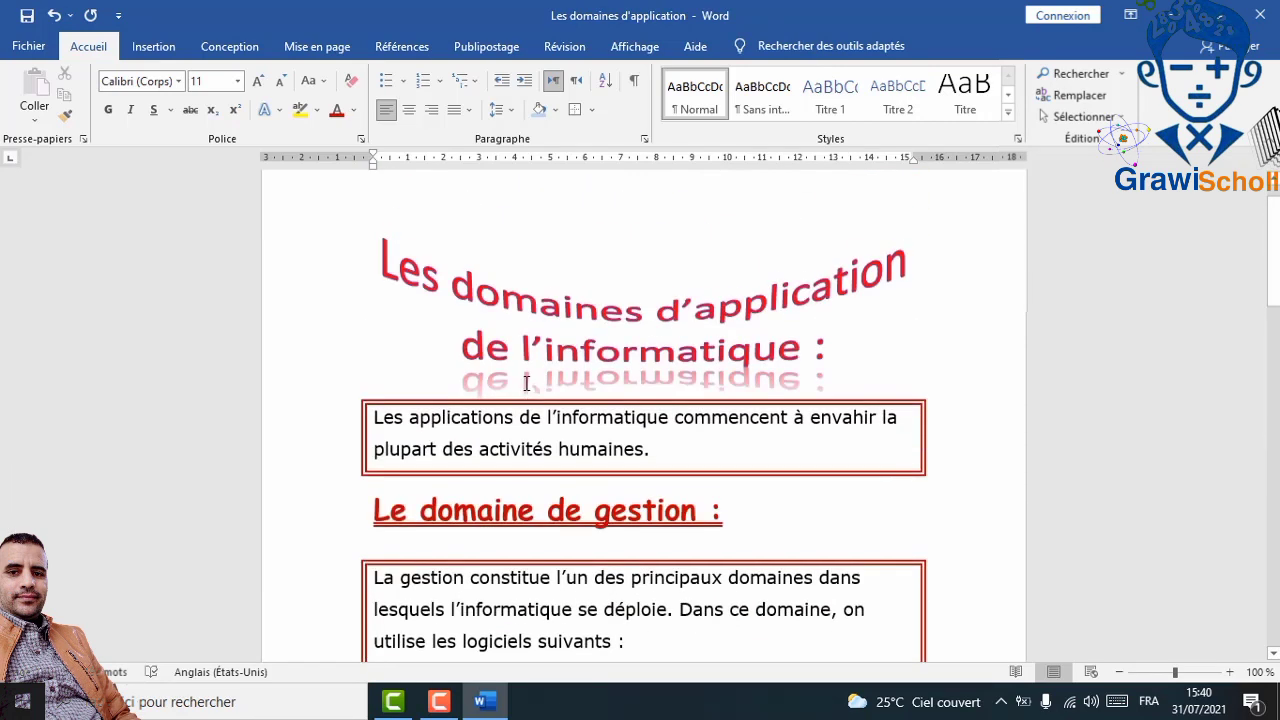
scroll(526, 382, up, 1)
scroll(535, 532, down, 3)
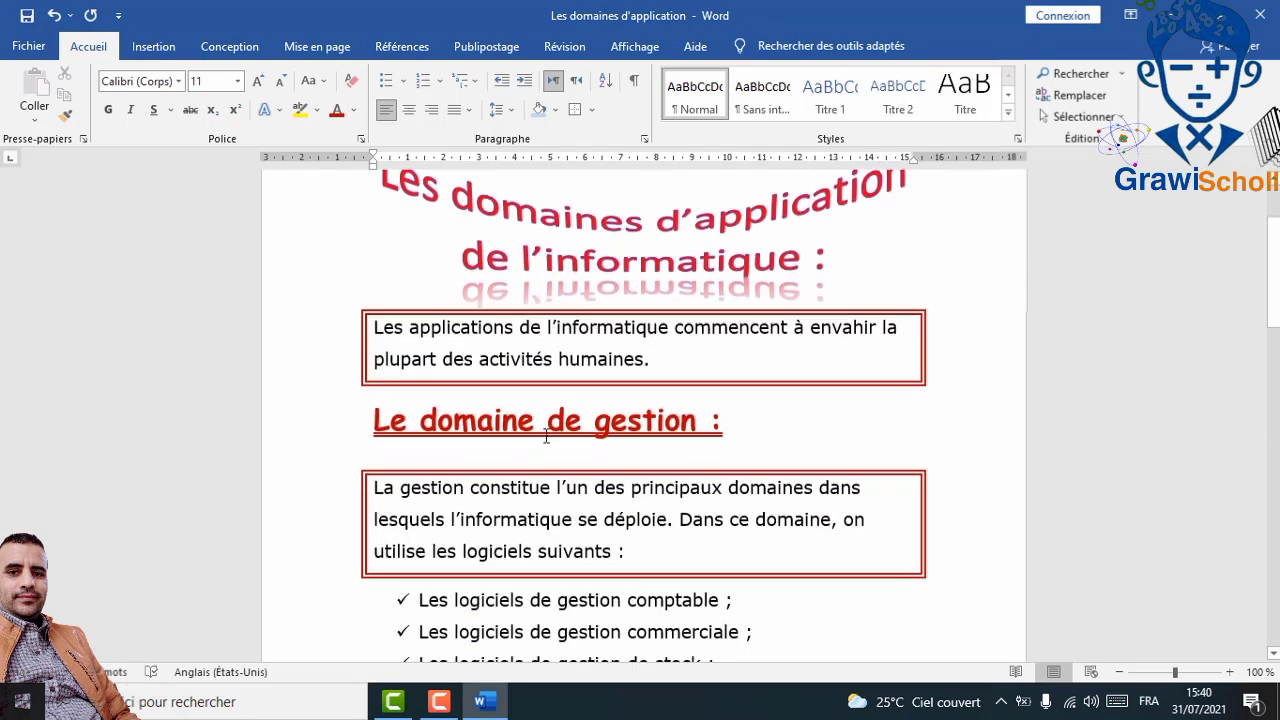
click(546, 424)
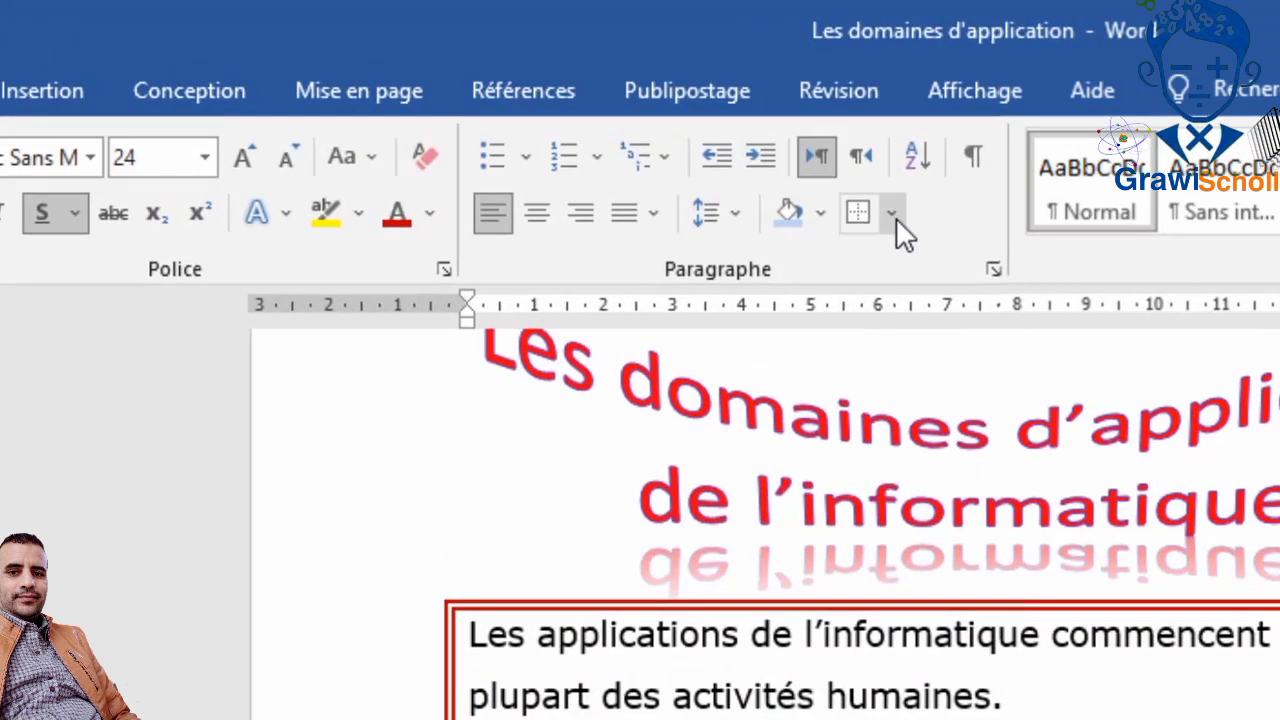
click(658, 132)
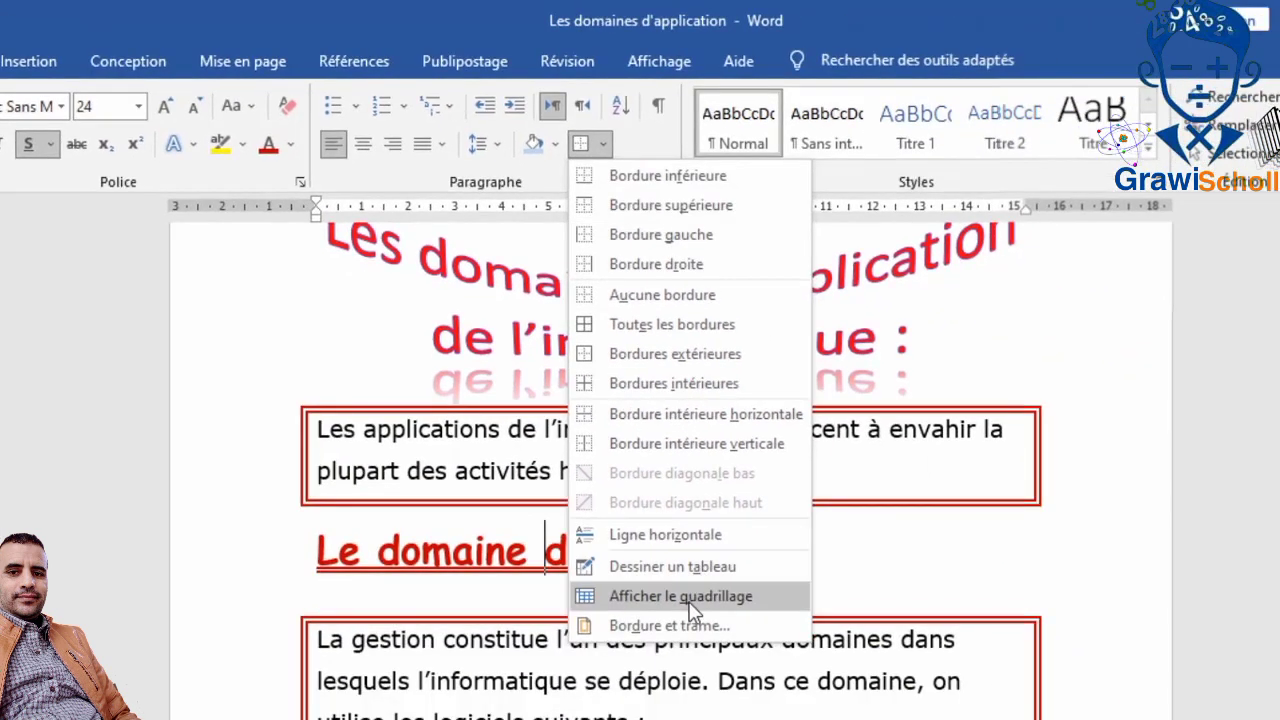
click(681, 624)
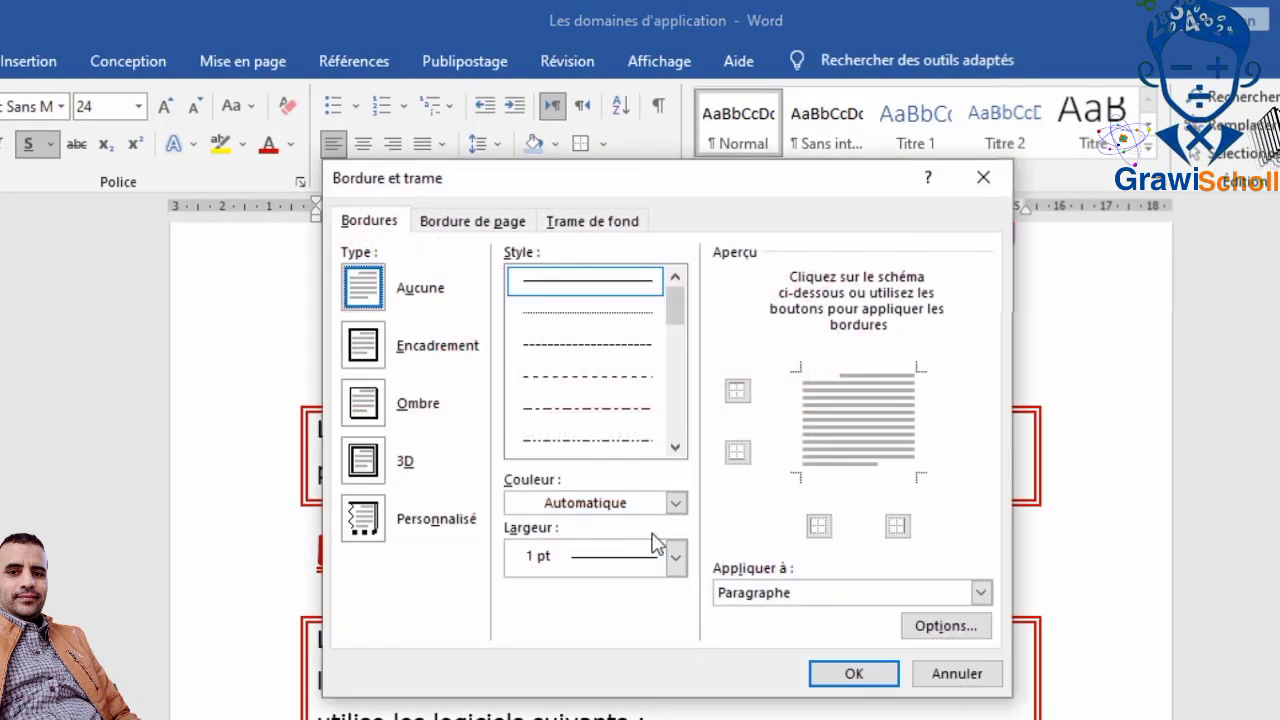
click(474, 230)
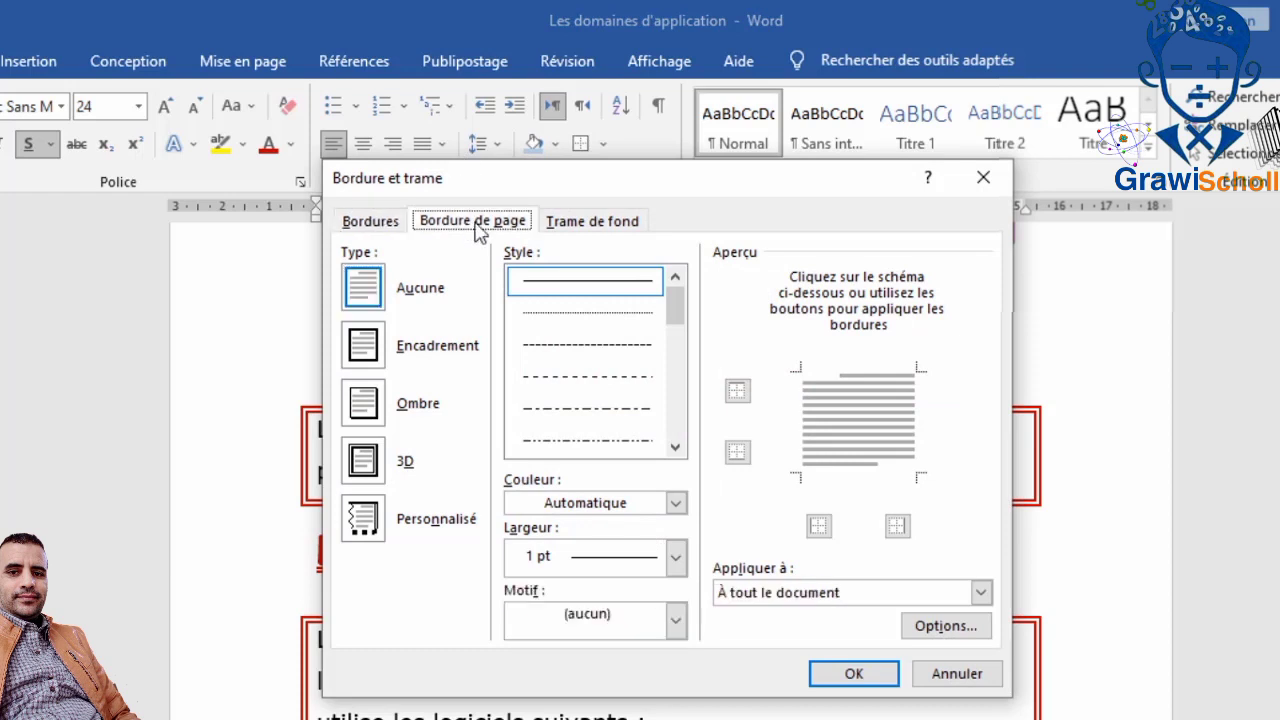
click(381, 232)
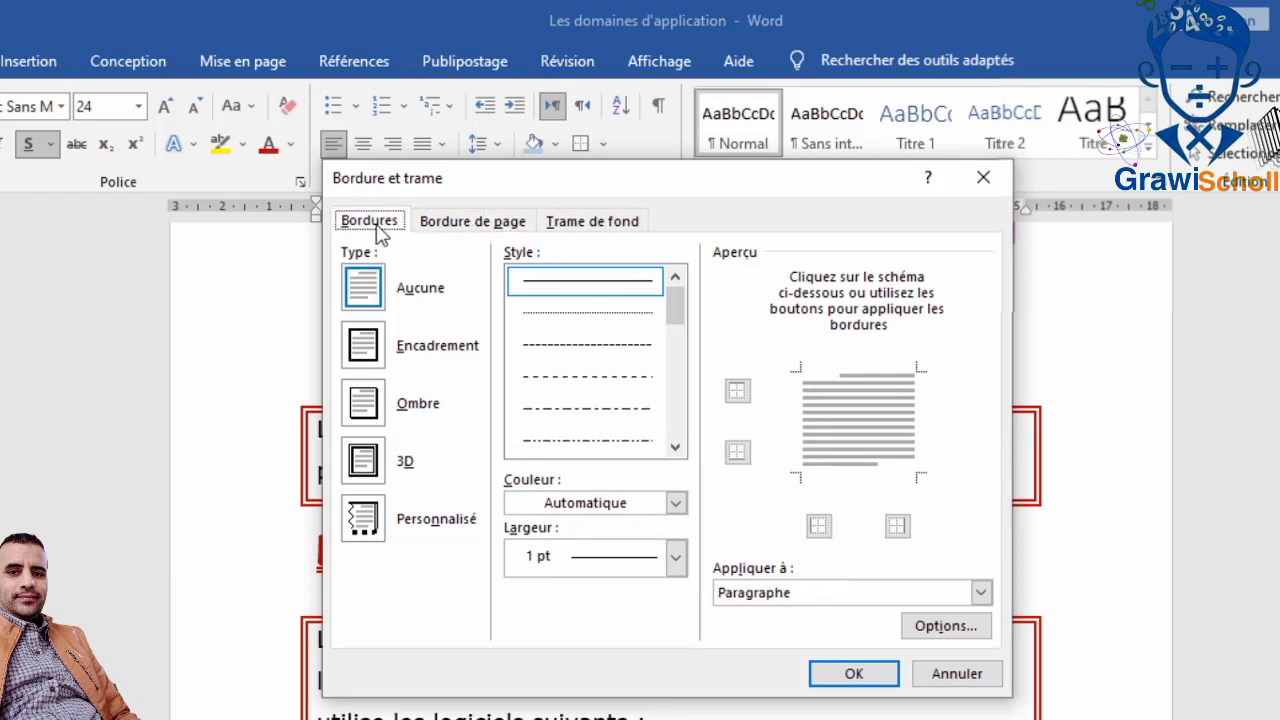
click(495, 228)
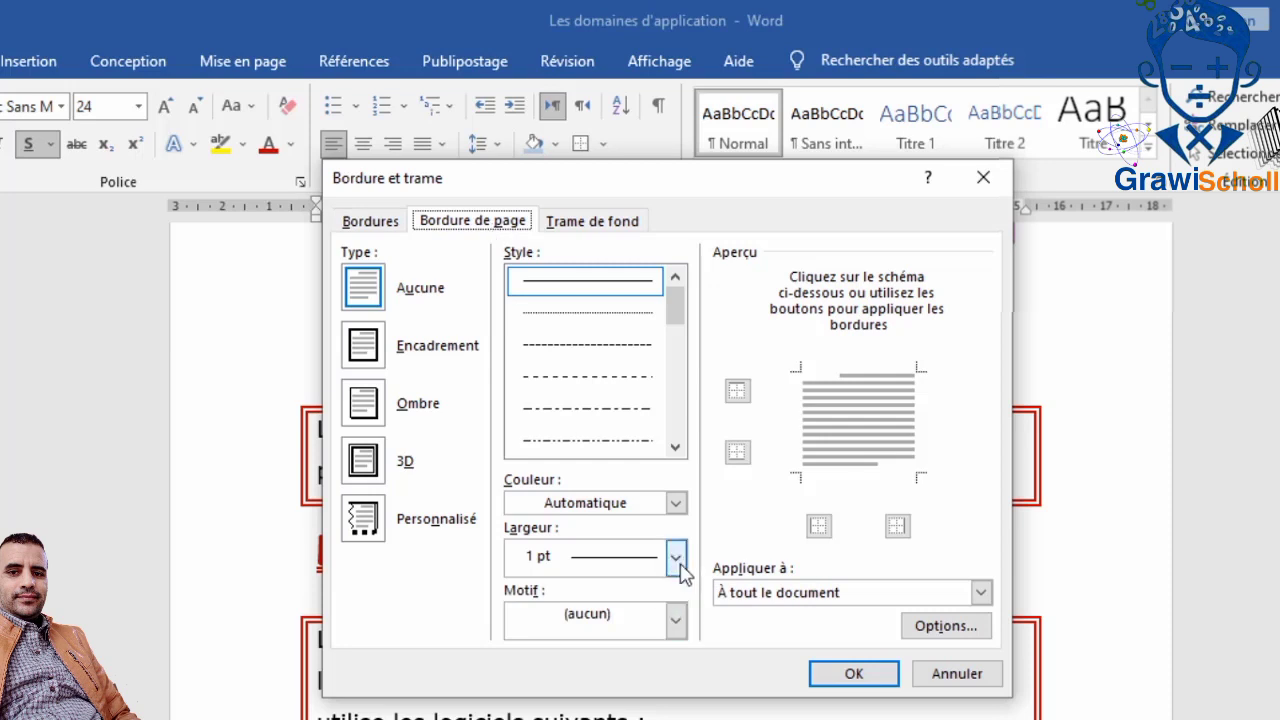
click(676, 448)
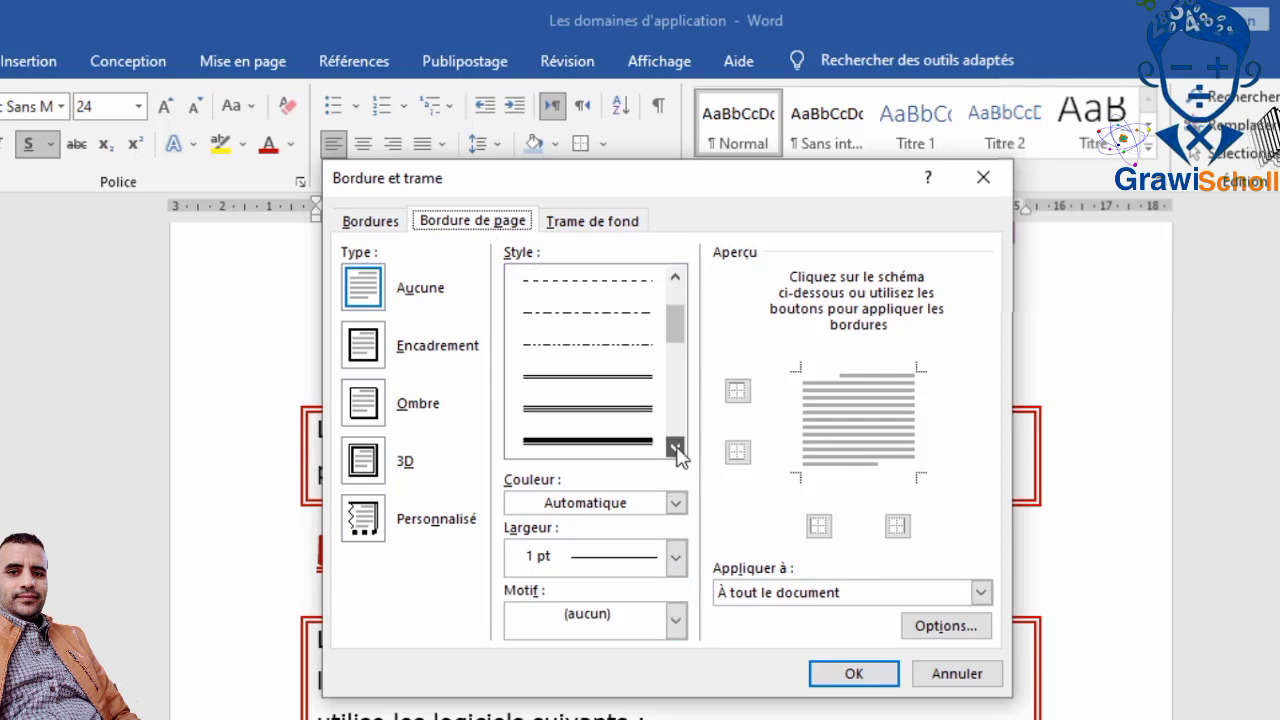
click(626, 380)
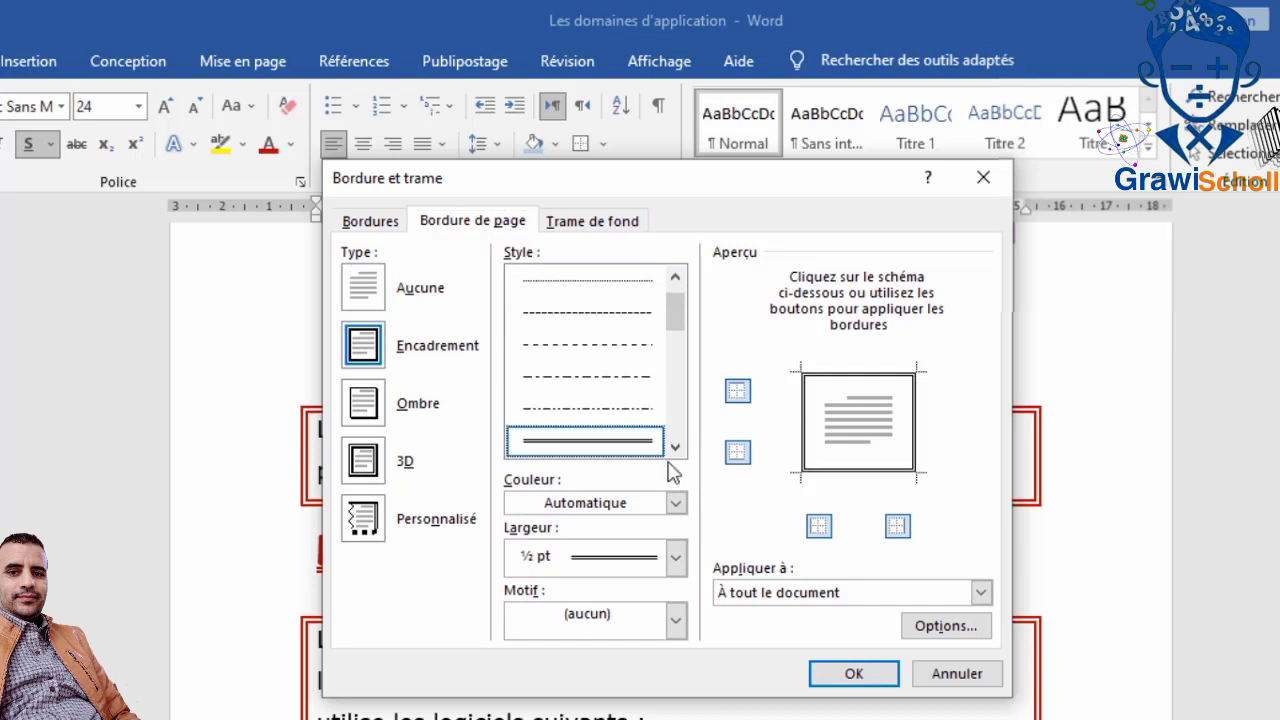
- Make the page border 1 ½ pt wide in standard purple and apply it to the whole document
click(677, 557)
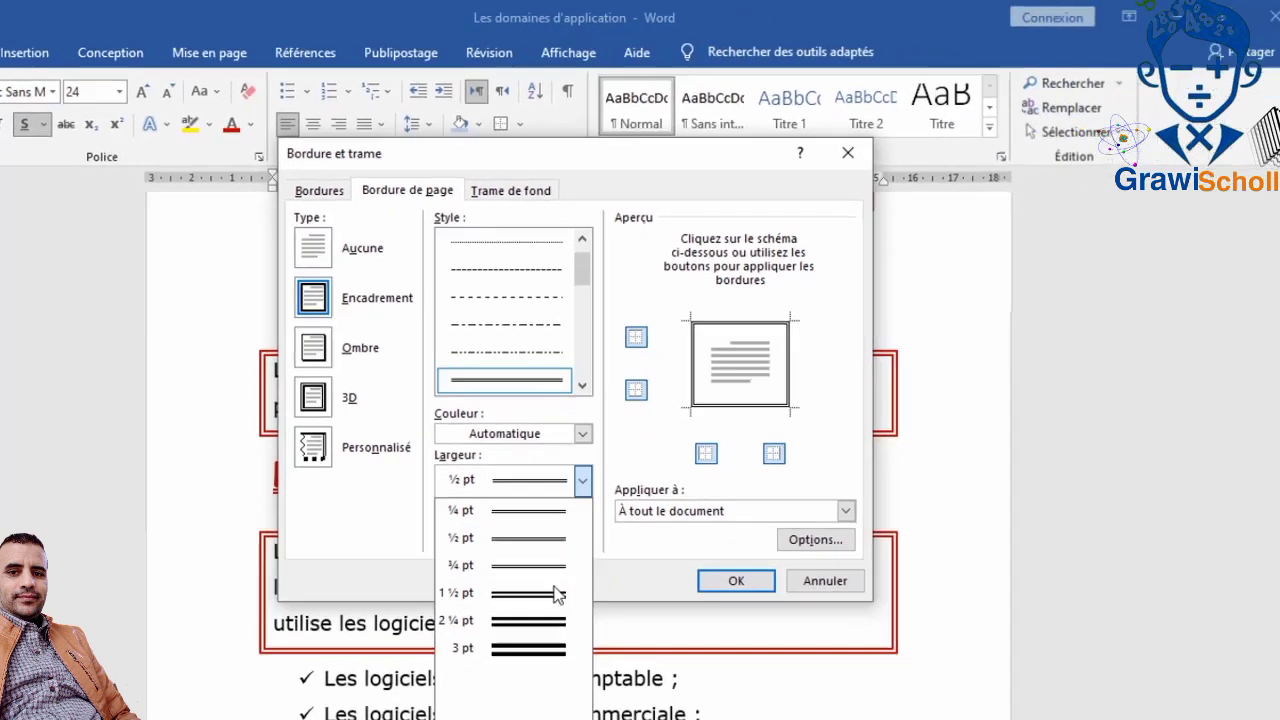
click(640, 688)
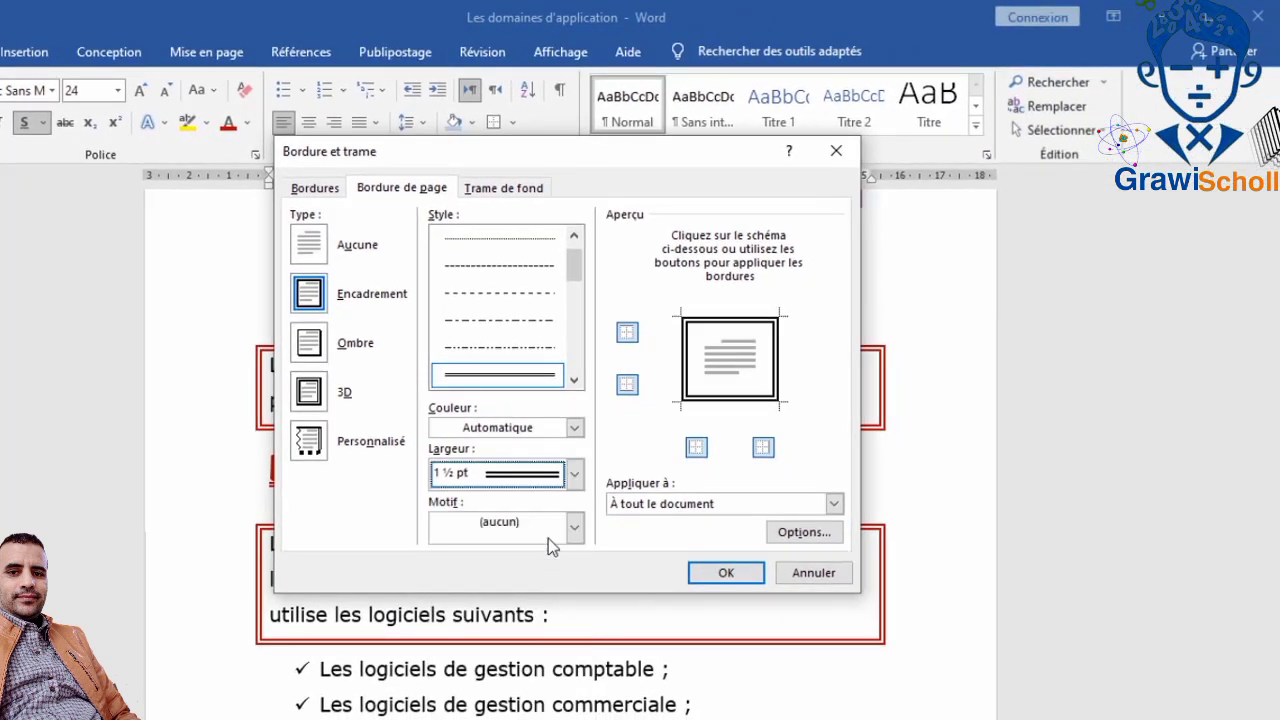
click(575, 428)
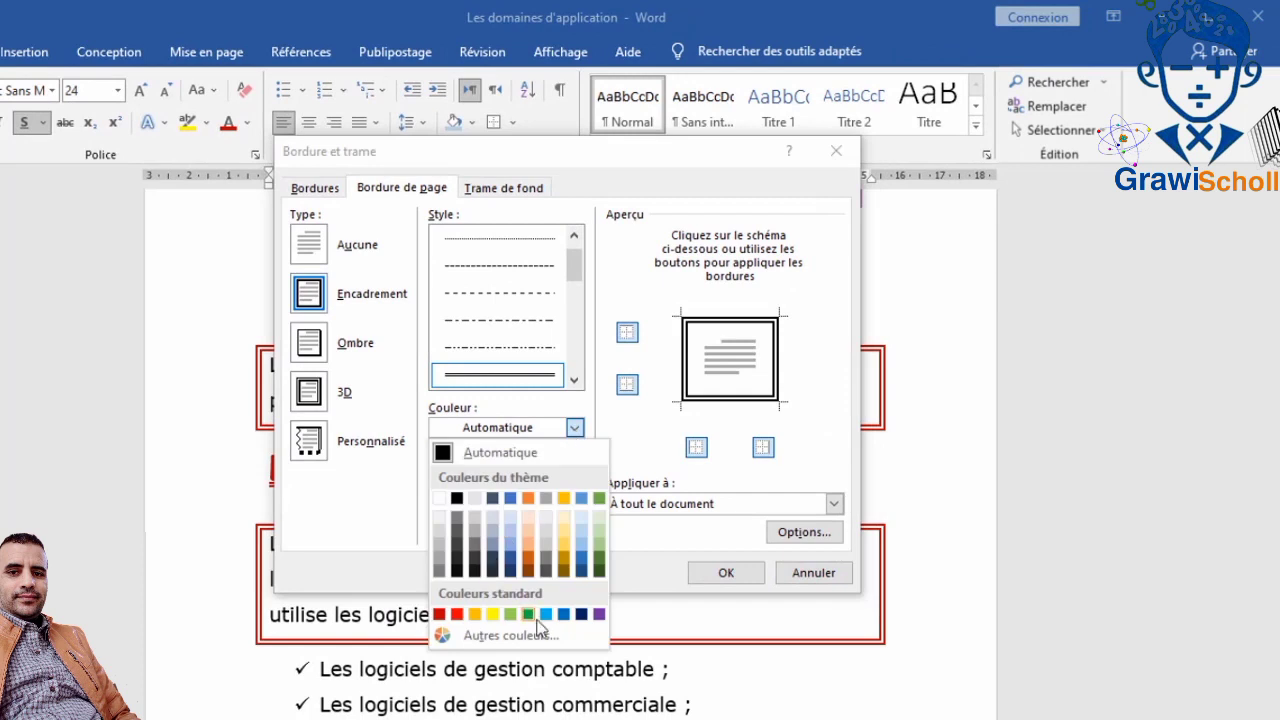
click(600, 614)
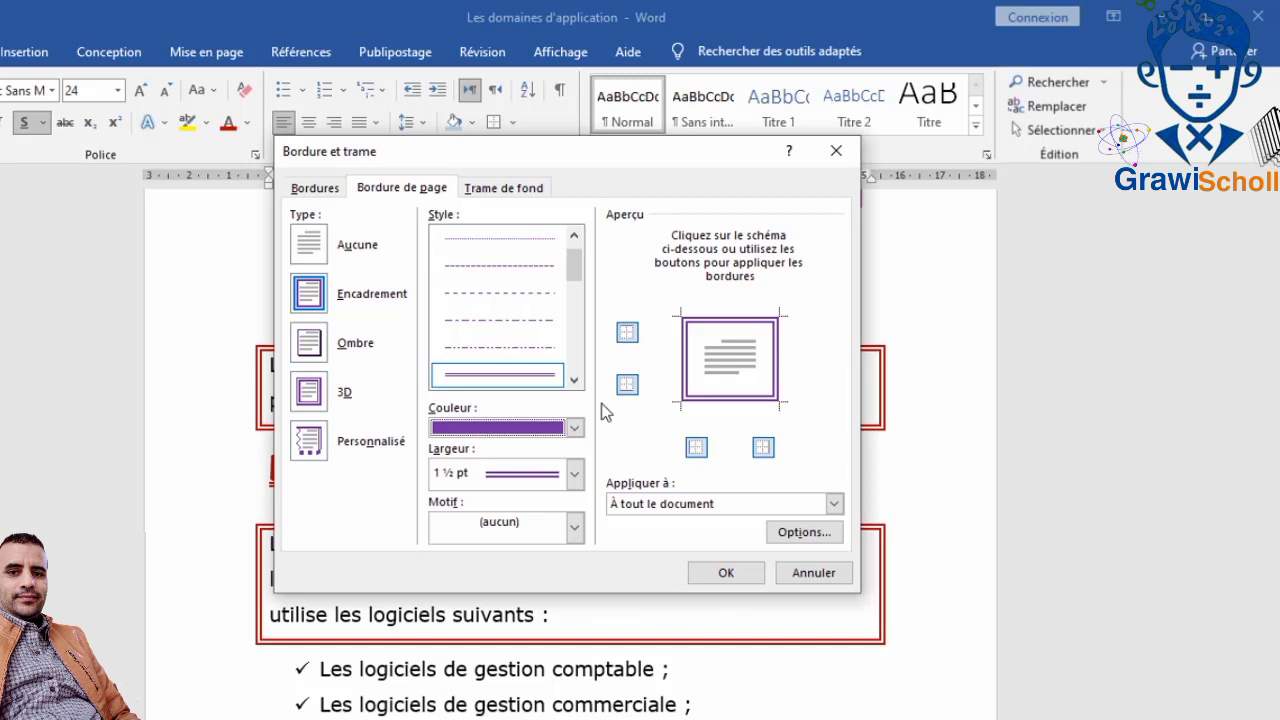
click(726, 572)
scroll(718, 510, up, 1)
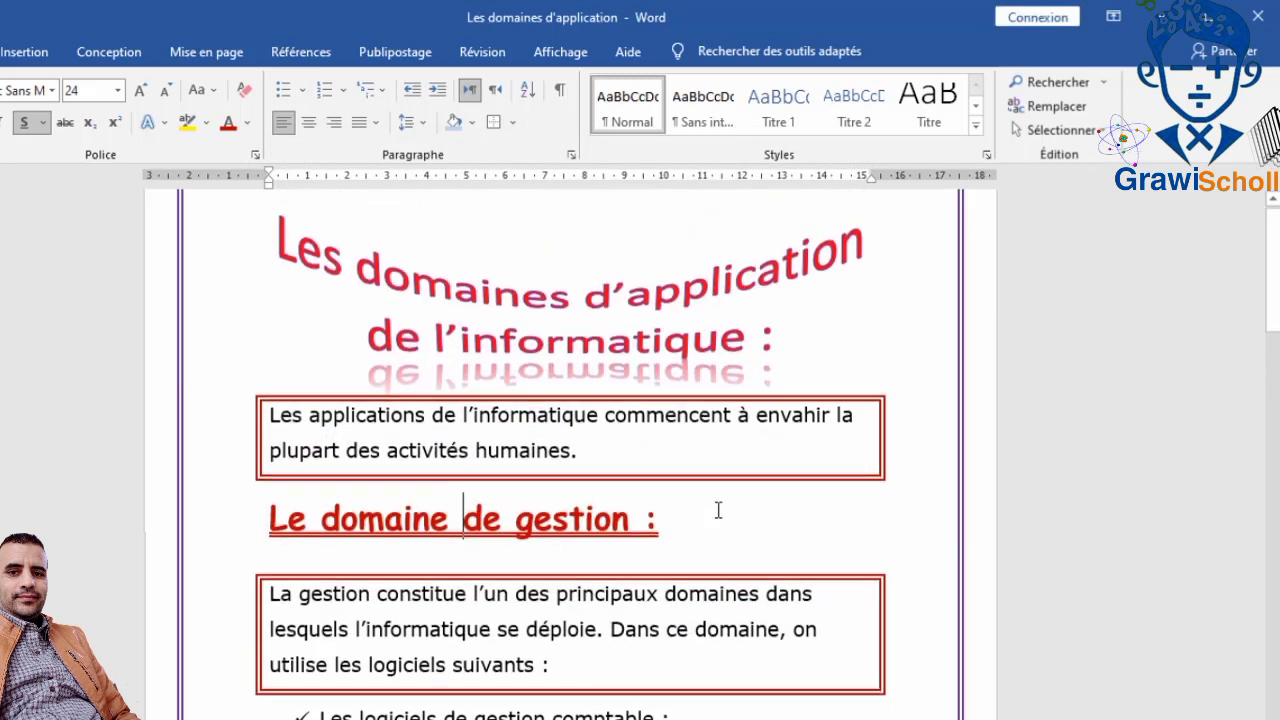
scroll(718, 510, up, 2)
scroll(718, 510, down, 8)
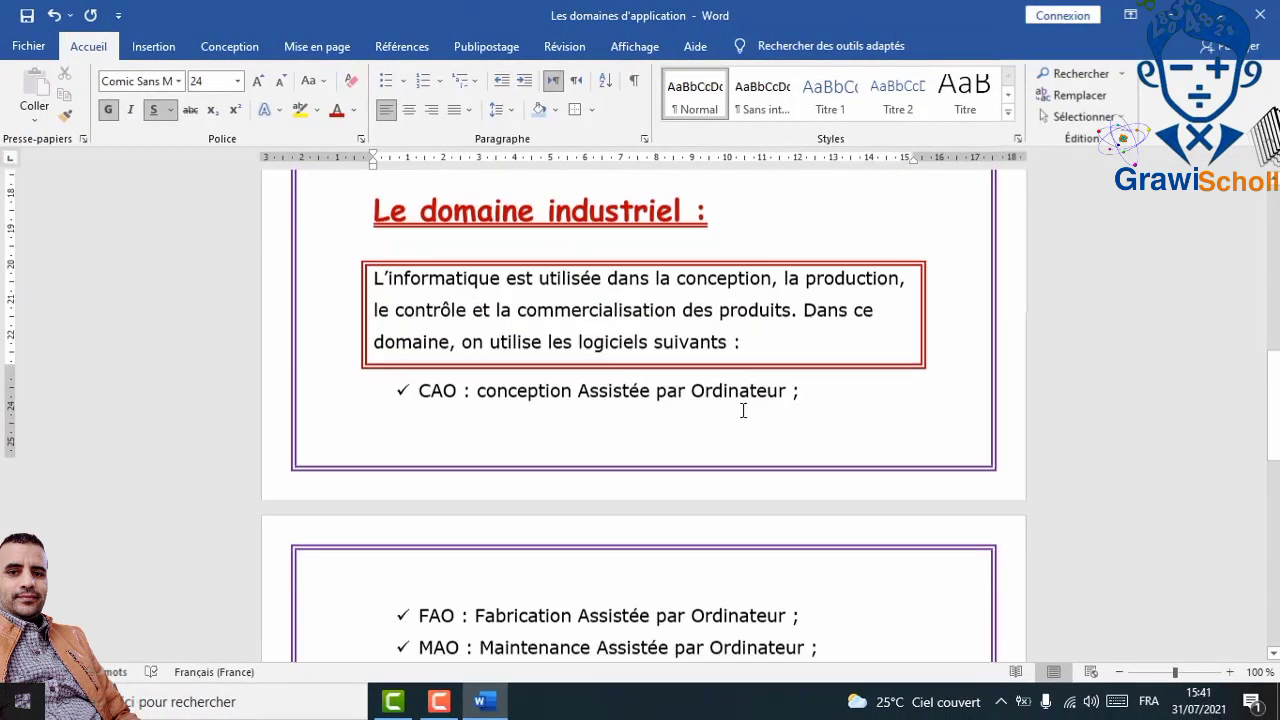
- Replace the page border's double line with the repeating flower art pattern and apply it to the whole document
scroll(743, 410, down, 1)
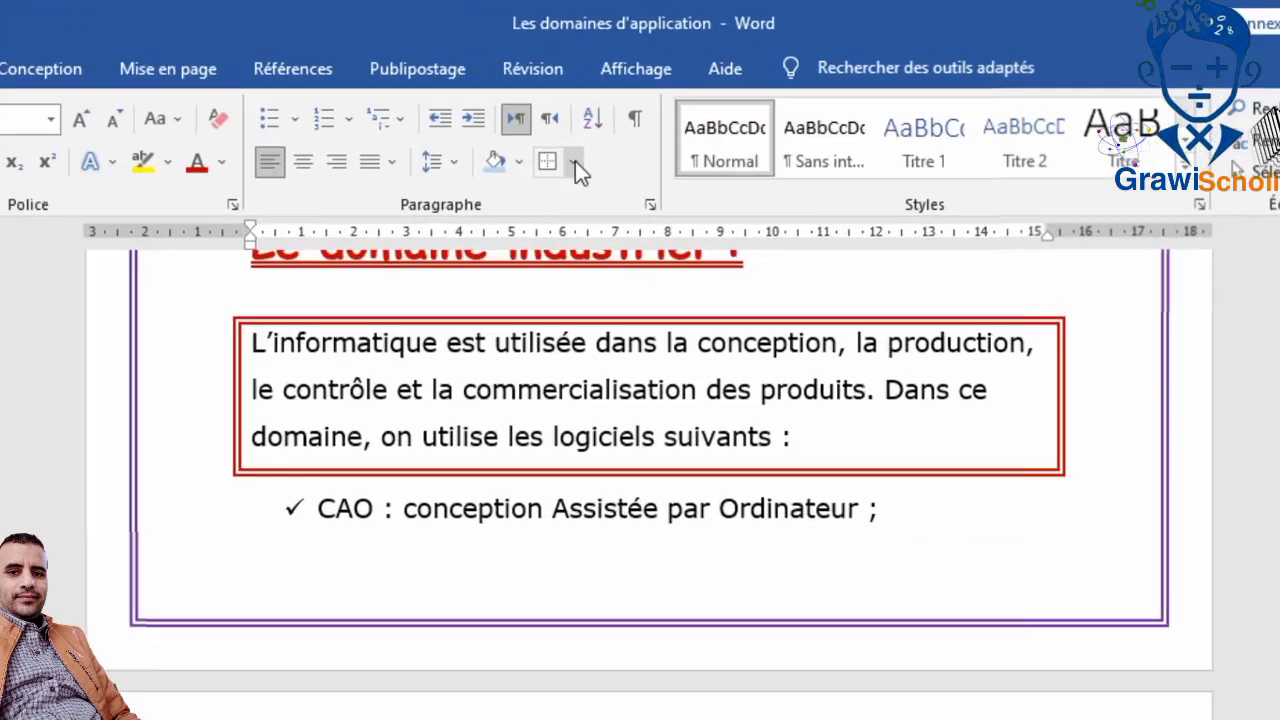
click(591, 109)
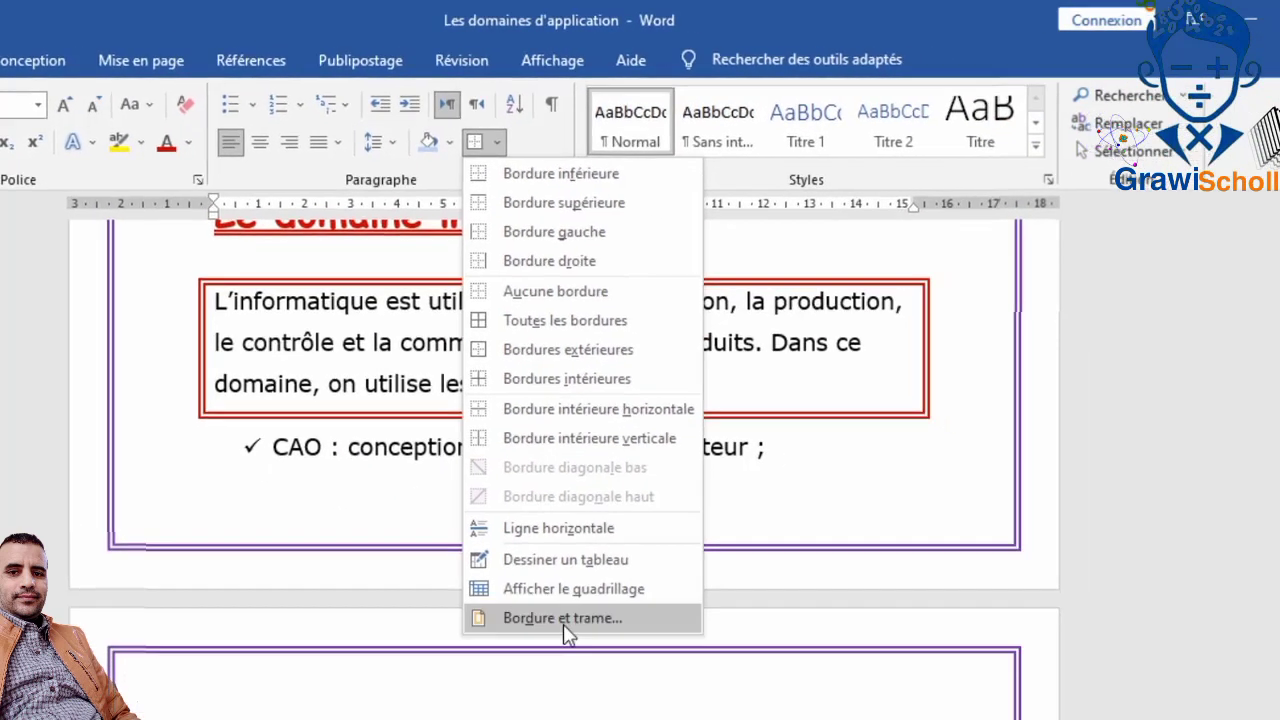
click(630, 710)
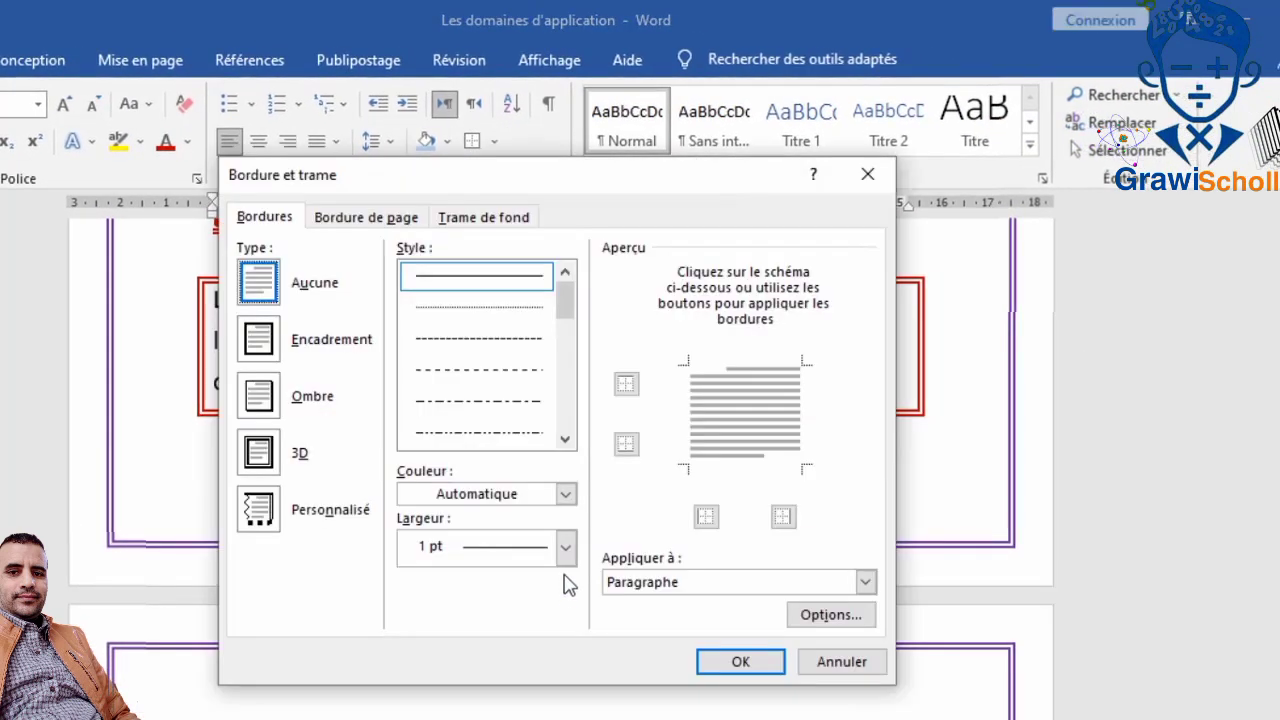
click(366, 219)
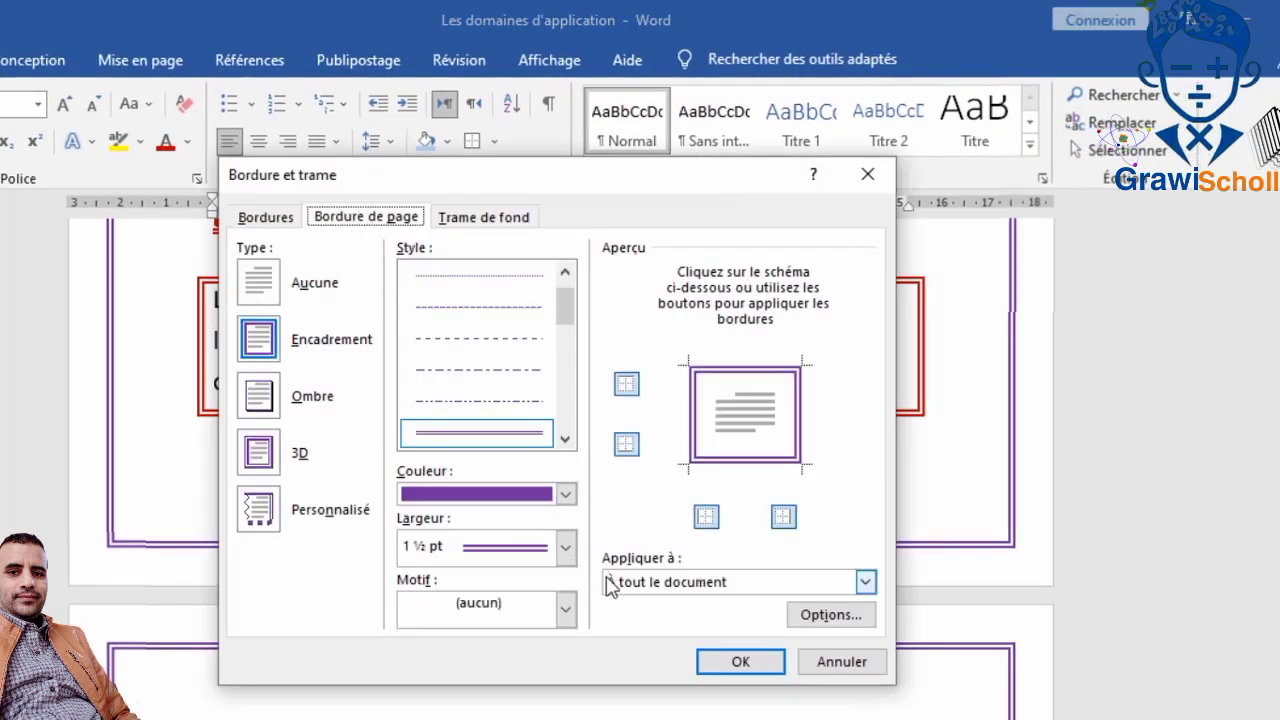
click(565, 610)
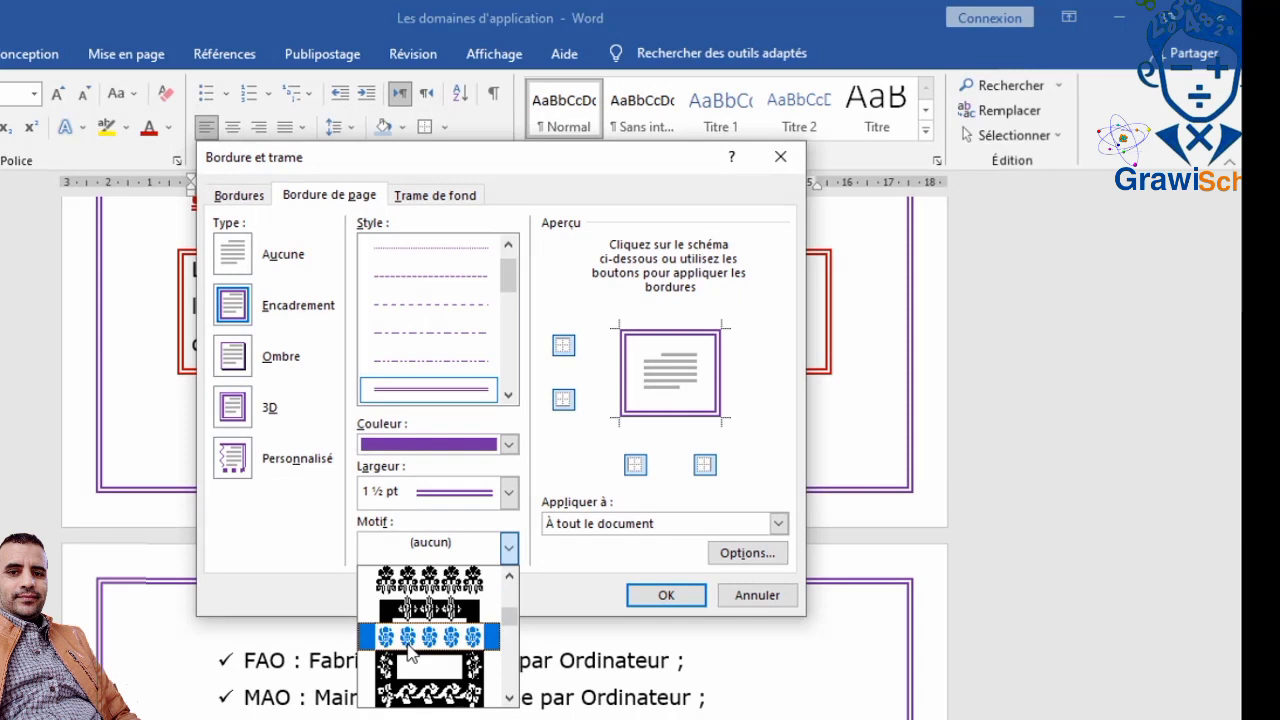
click(410, 650)
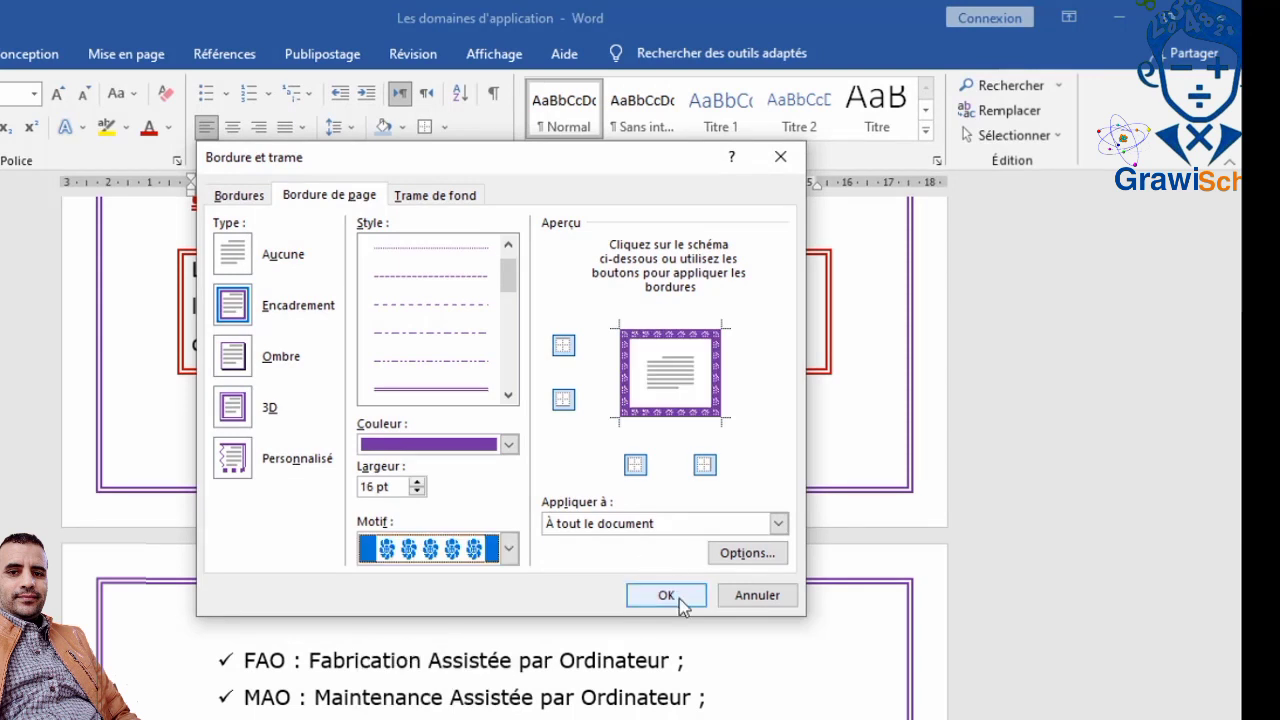
click(510, 446)
click(508, 447)
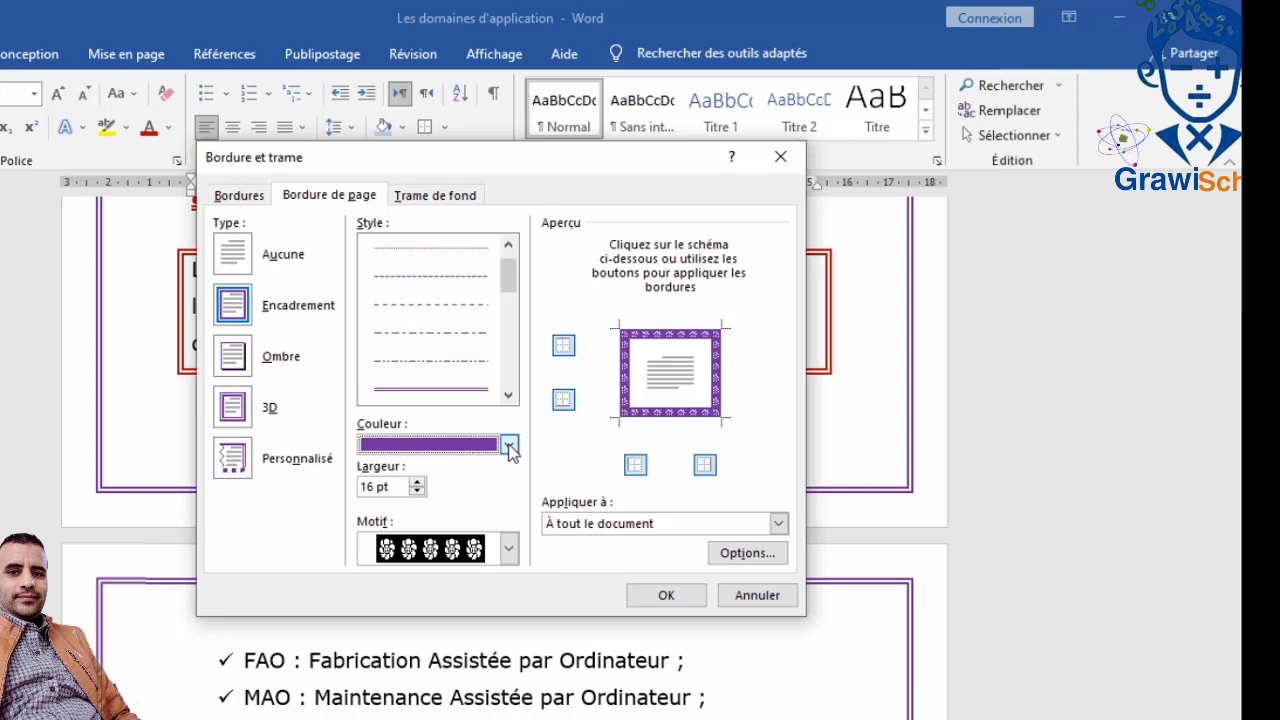
click(665, 595)
scroll(663, 591, up, 10)
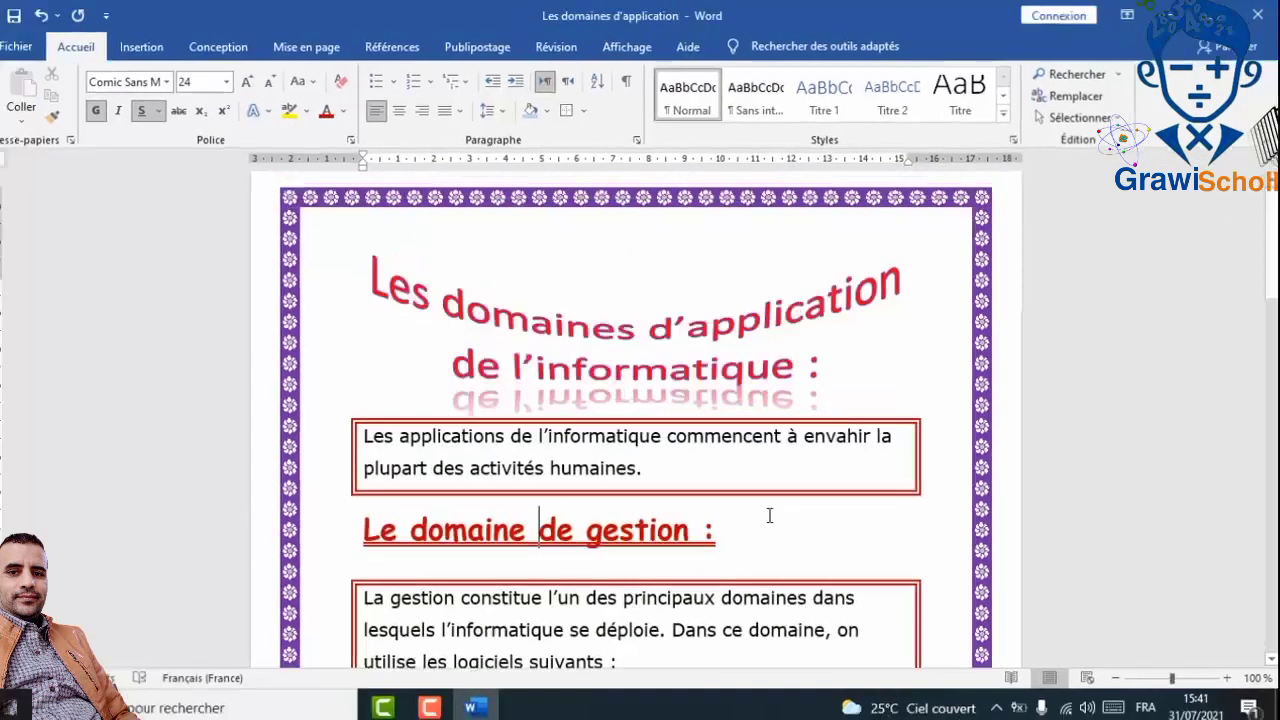
- Make "l'informatique" in the introductory boxed paragraph bold and standard green
scroll(772, 514, down, 6)
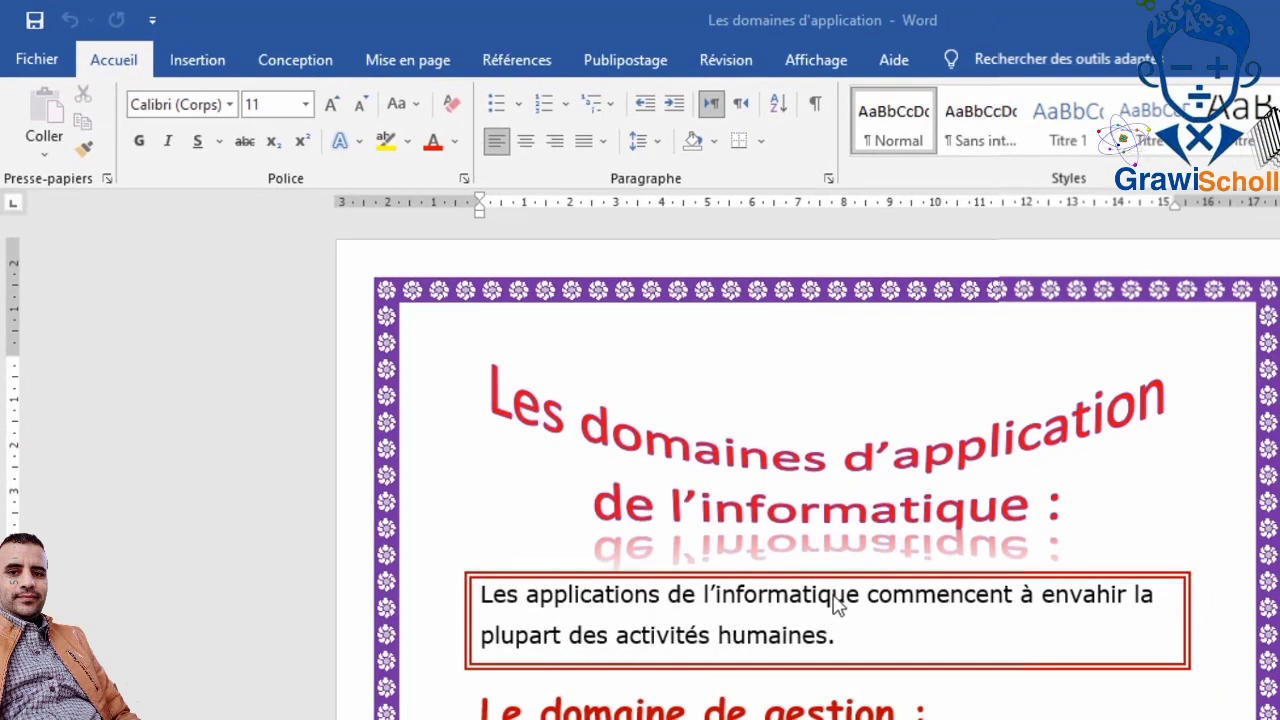
drag(861, 597, 704, 598)
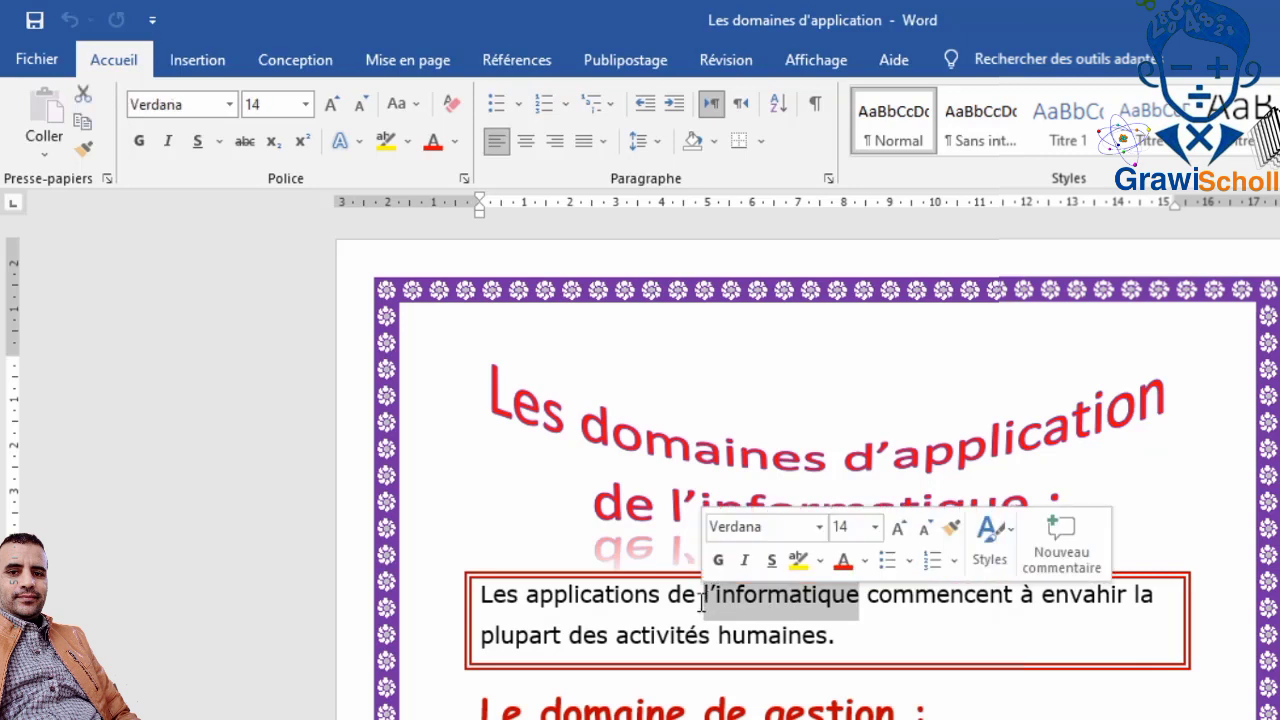
click(139, 141)
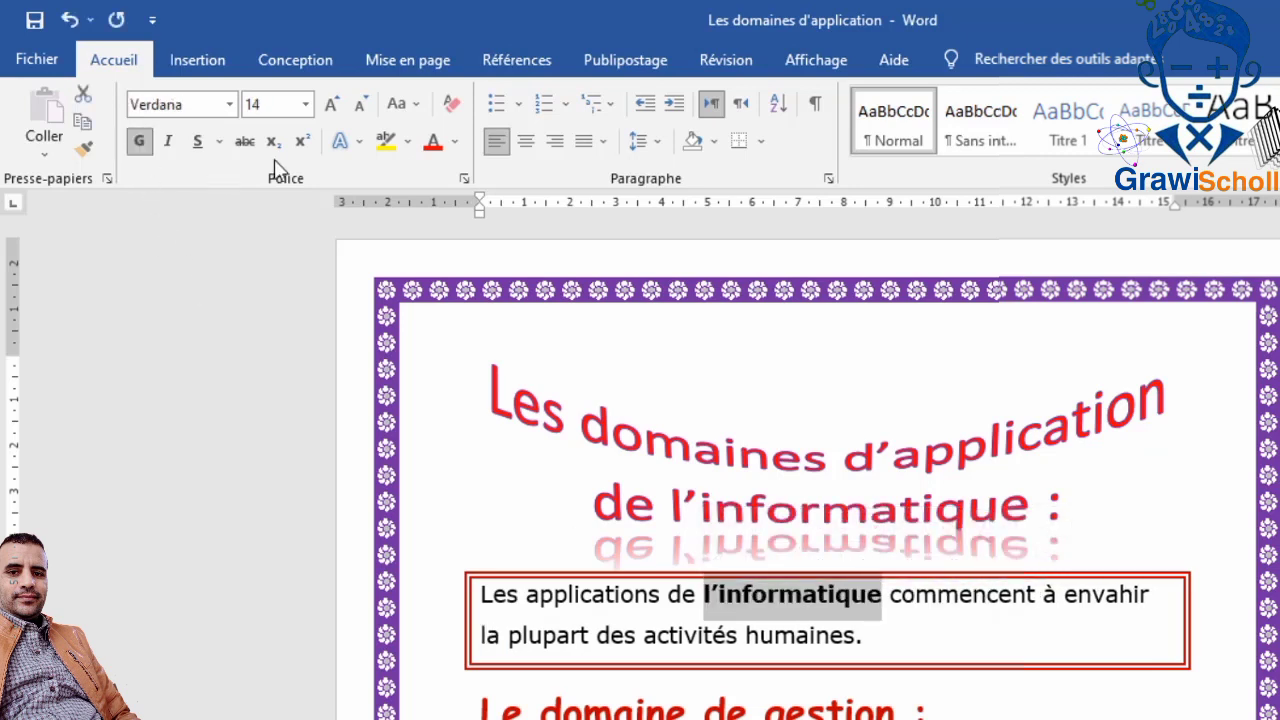
click(455, 142)
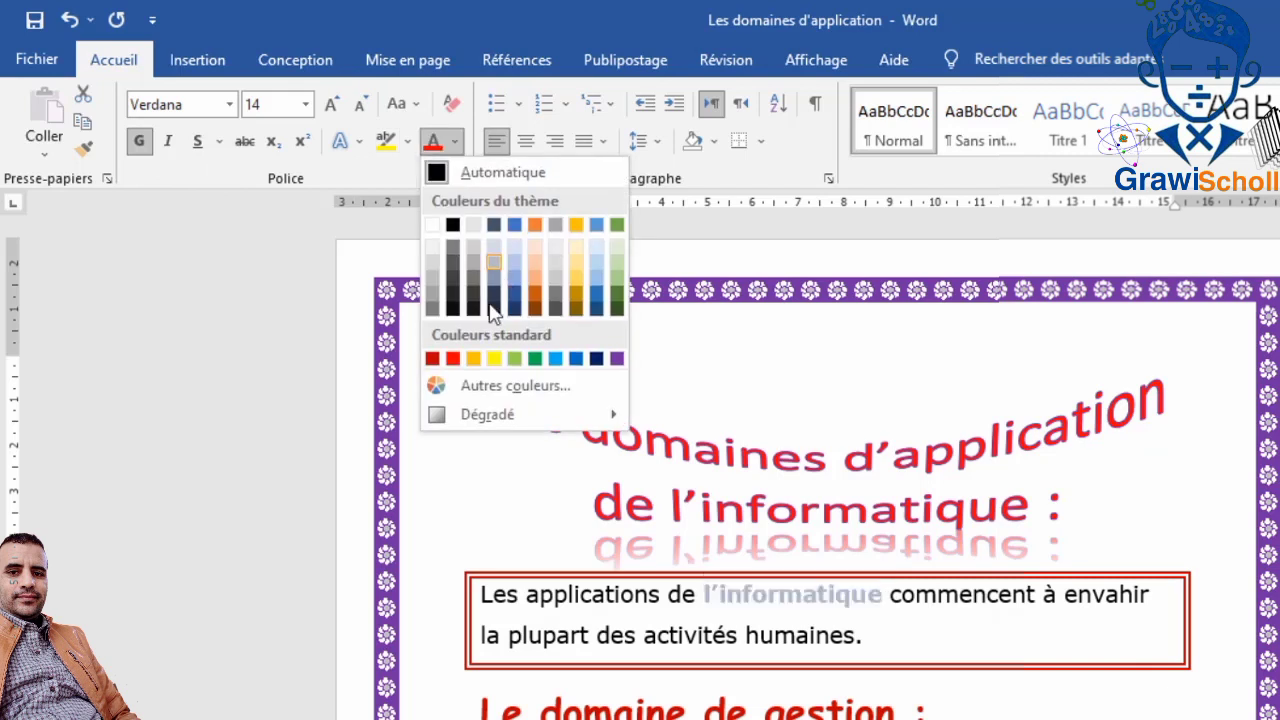
click(537, 358)
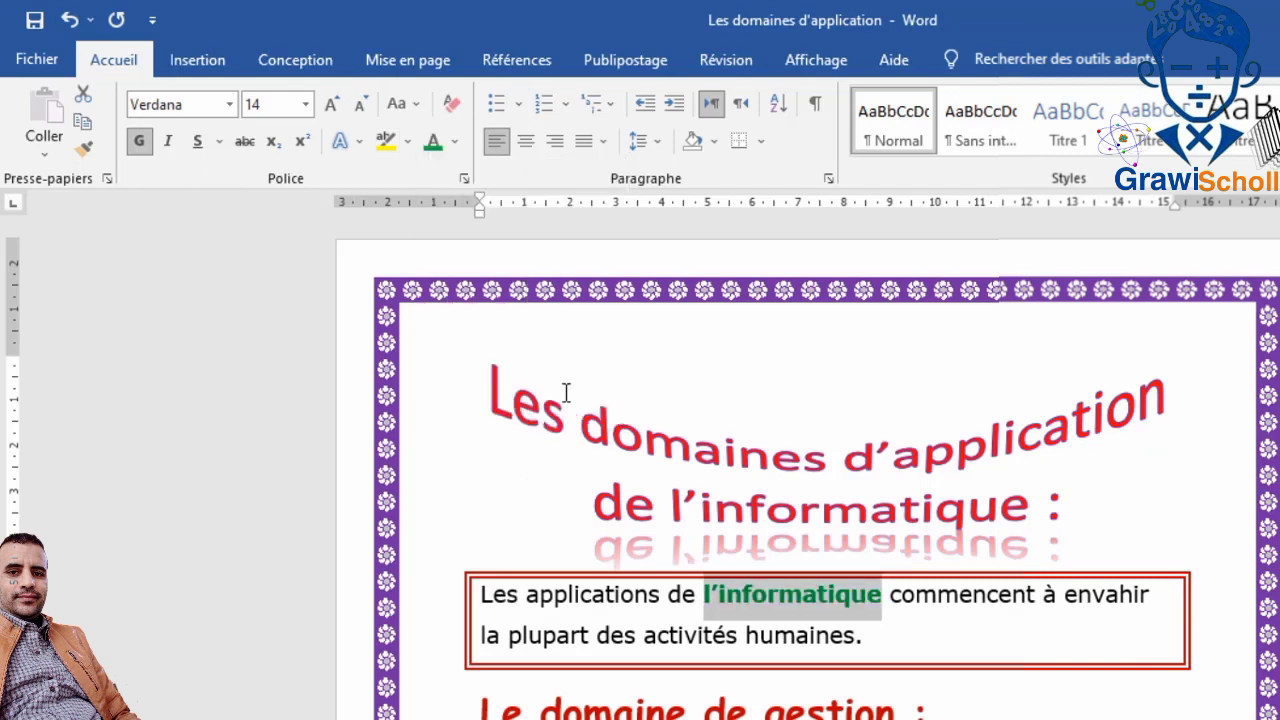
- Italicize the four checkmark list items under "Le domaine de gestion :"
scroll(400, 560, down, 5)
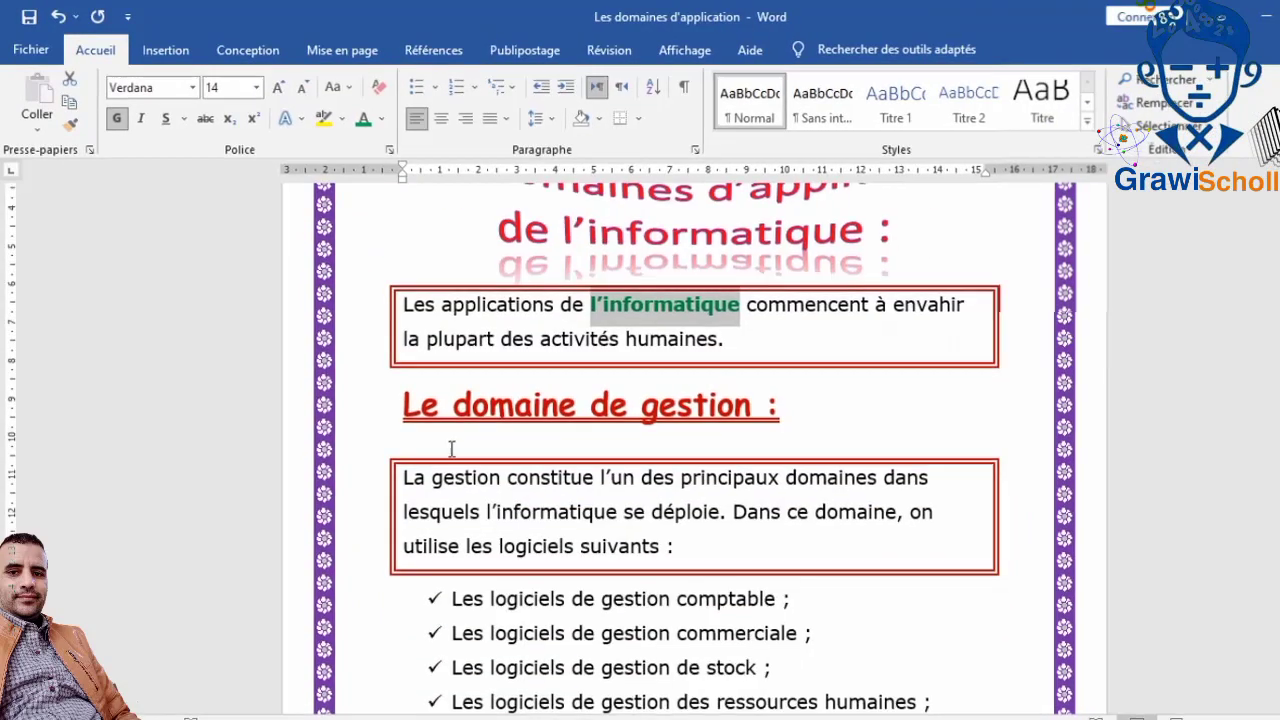
scroll(451, 448, down, 2)
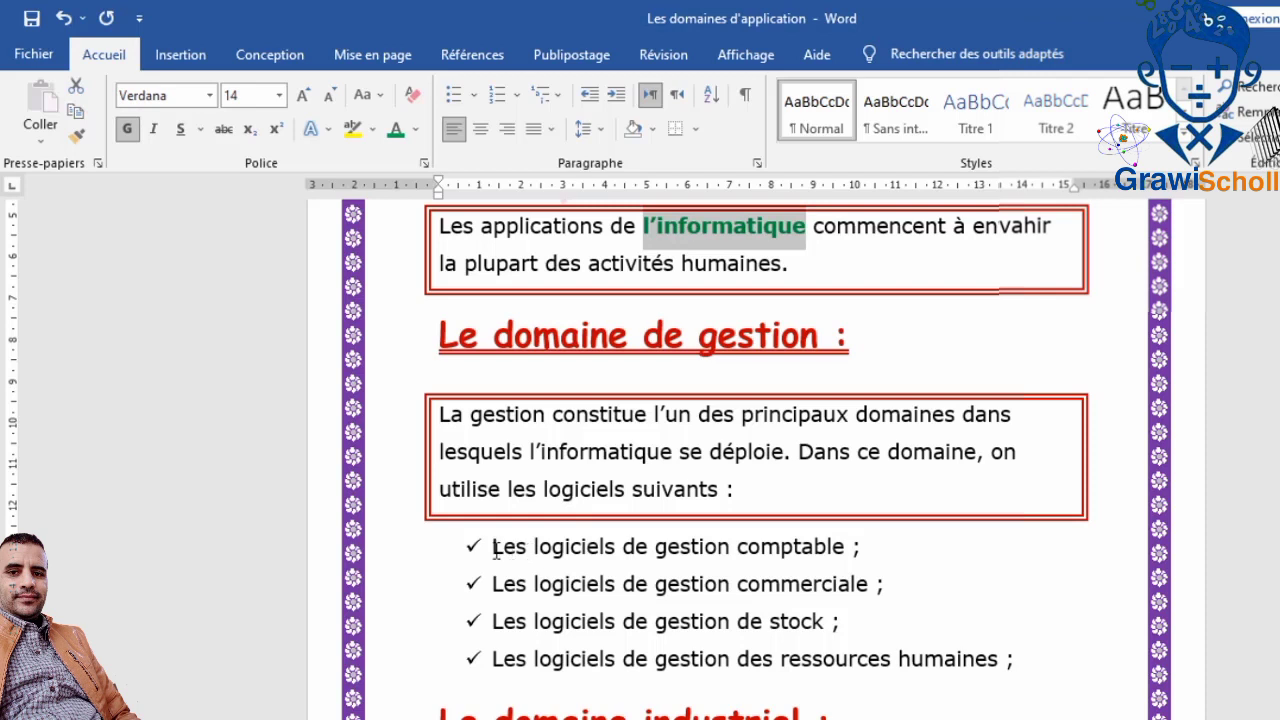
drag(498, 546, 1014, 660)
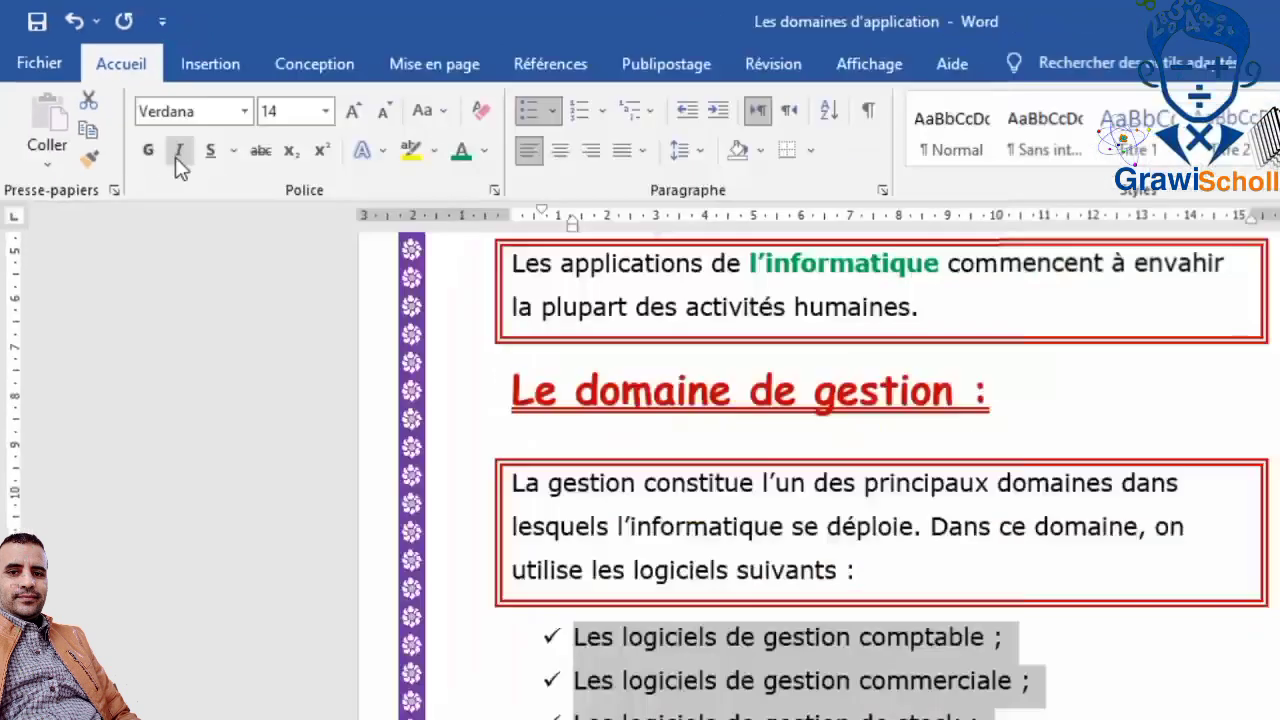
click(305, 256)
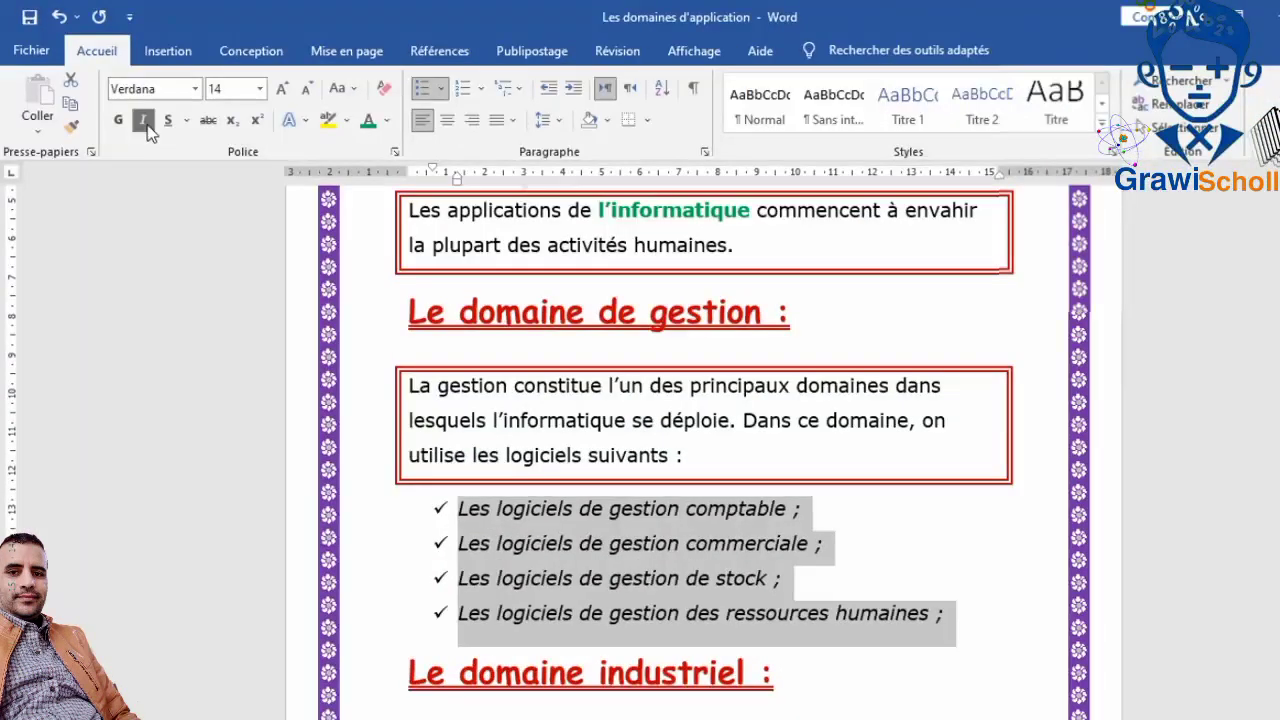
click(594, 578)
- Select the checkmark list items under "Le domaine industriel :"
scroll(586, 590, down, 4)
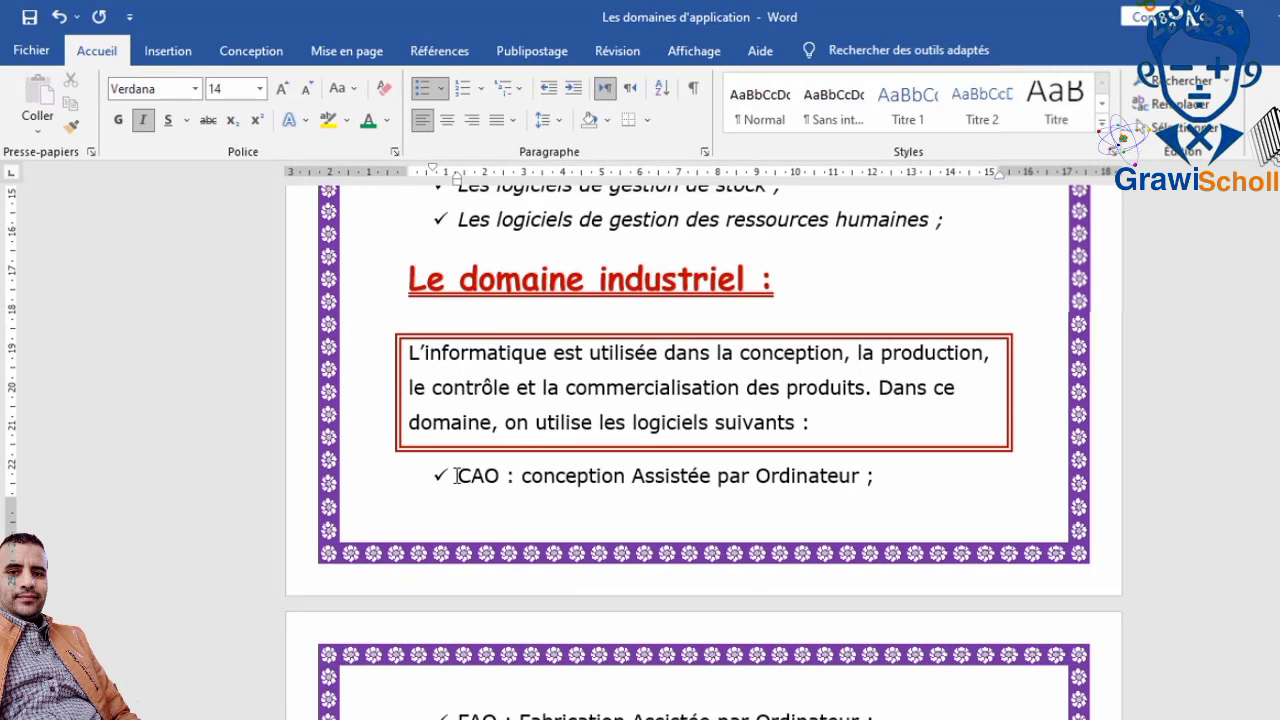
drag(457, 476, 898, 572)
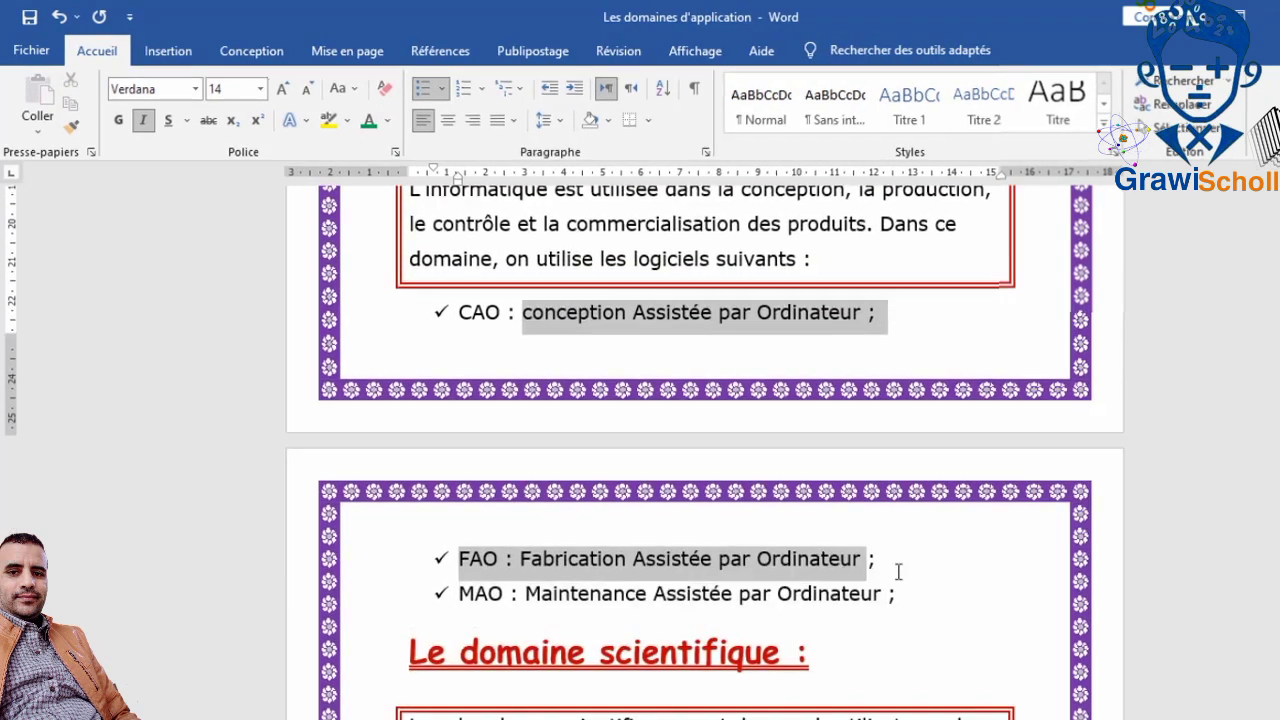